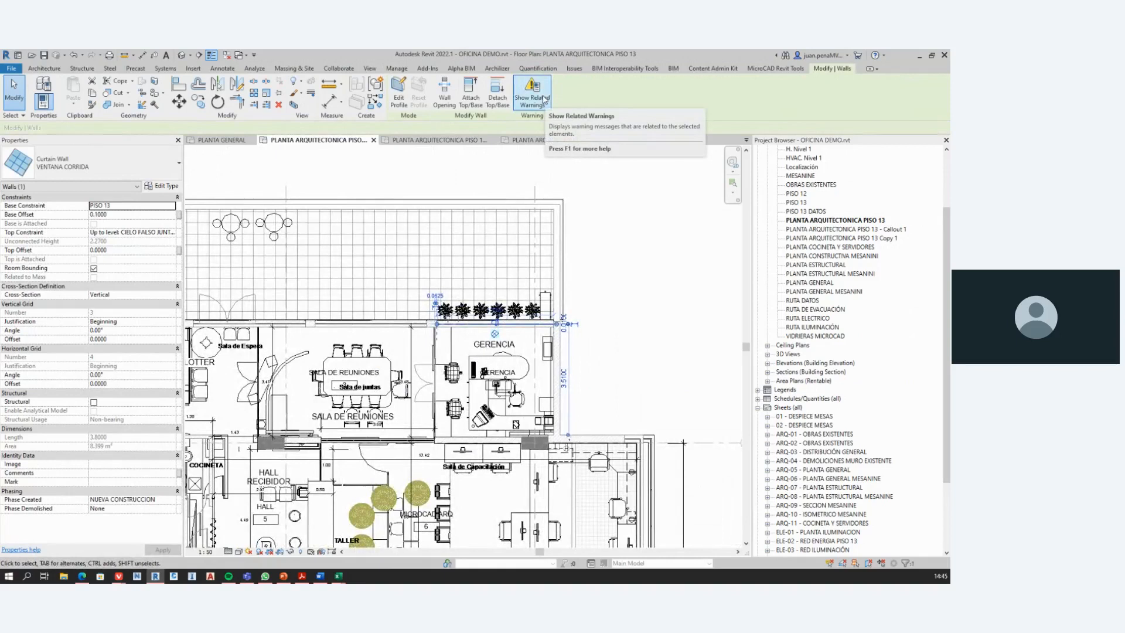
Step: Review the warnings related to the selected curtain wall and clear the selection
click(542, 108)
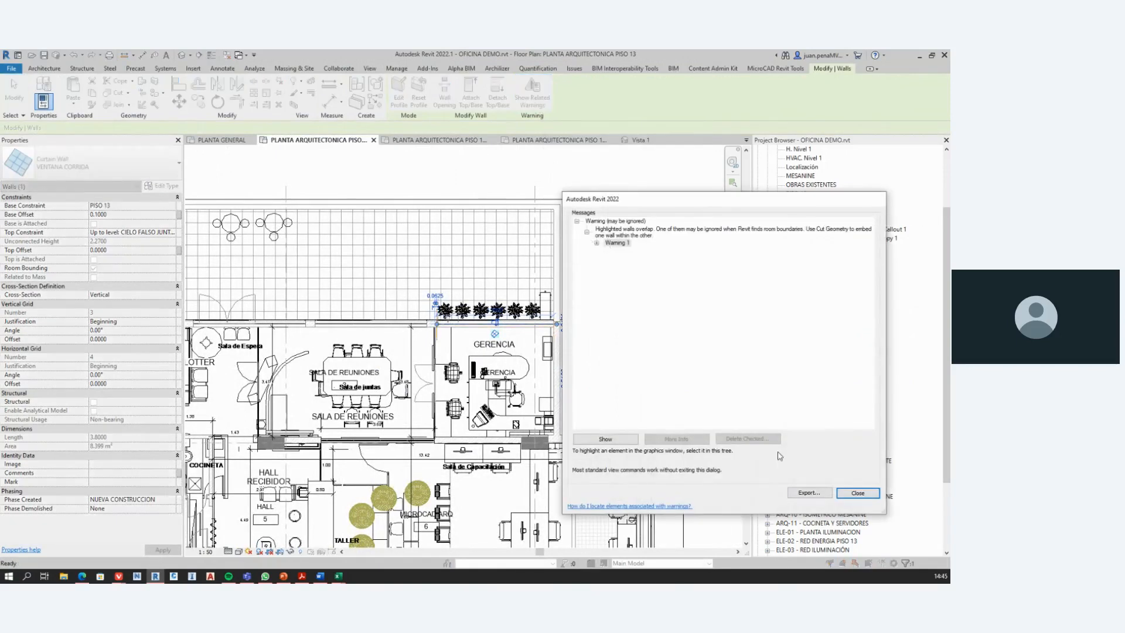
click(857, 493)
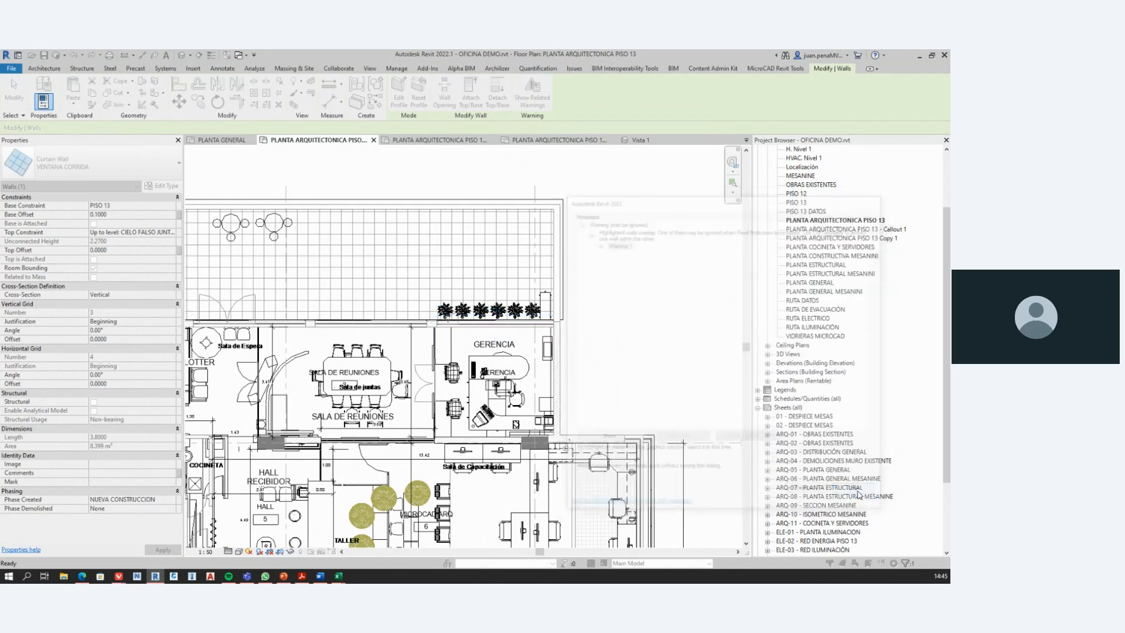
key(Escape)
Step: Review the project warnings, expanding the flow direction mismatch group, and view the error report export options without saving
click(777, 107)
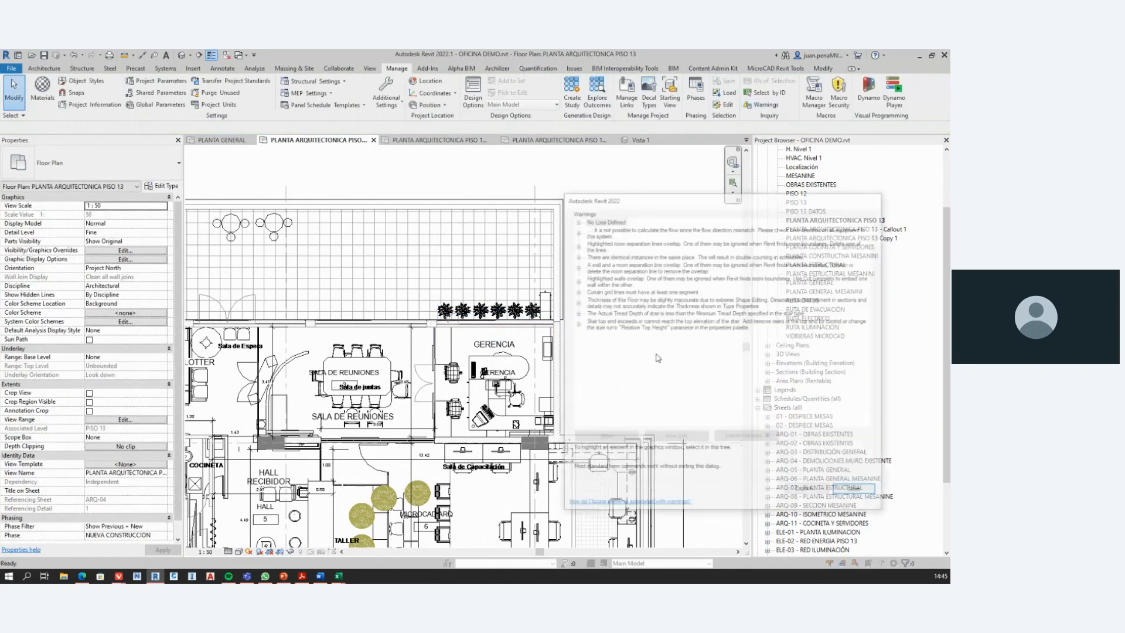
click(577, 234)
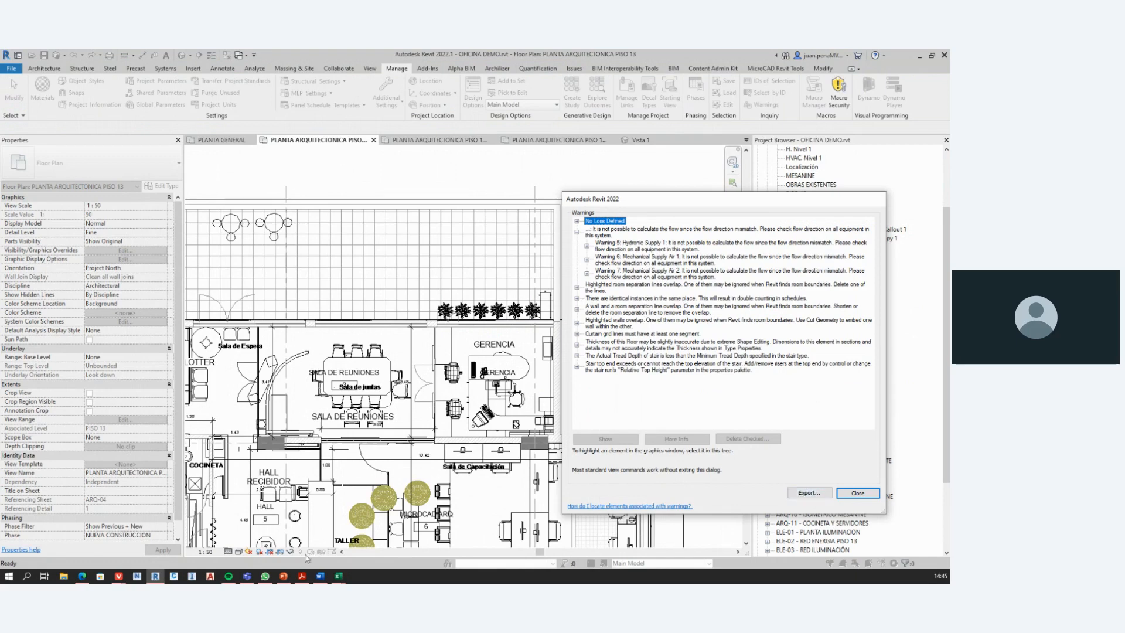
click(809, 493)
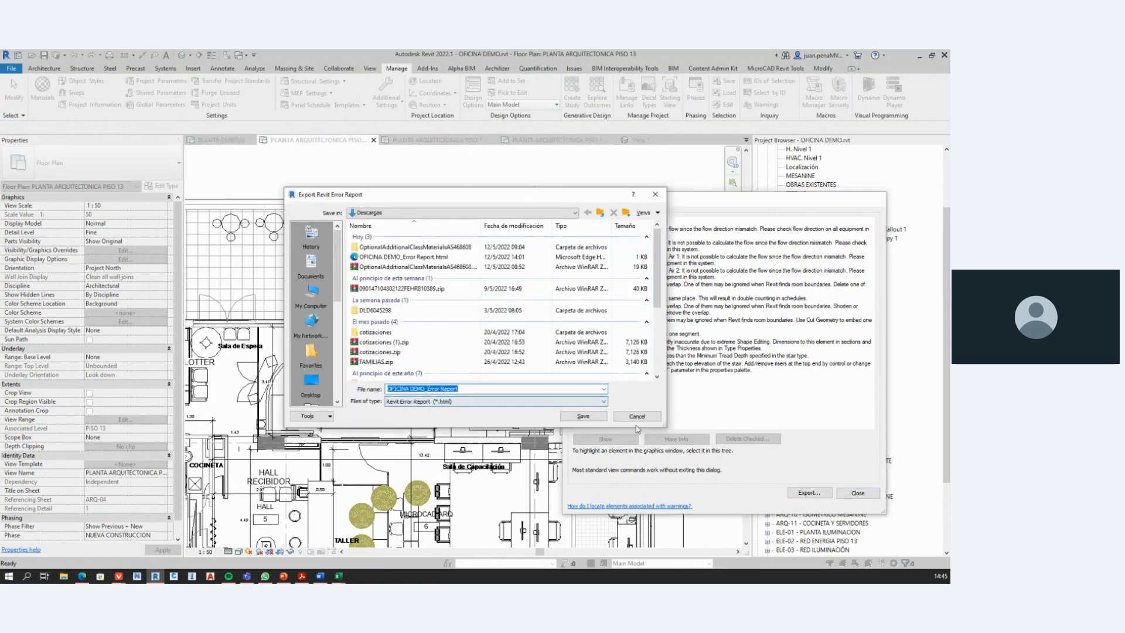
click(638, 419)
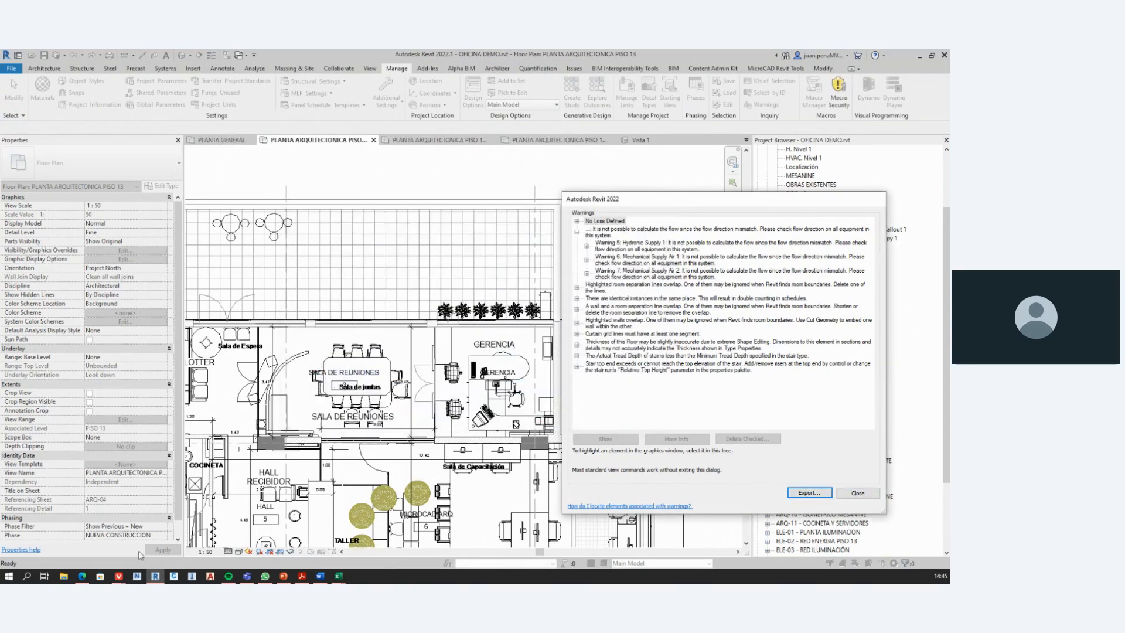
Step: Switch to the browser's OFICINA DEMO error report, highlight the first wall's element ID, and return to Revit with the warnings list closed
click(84, 577)
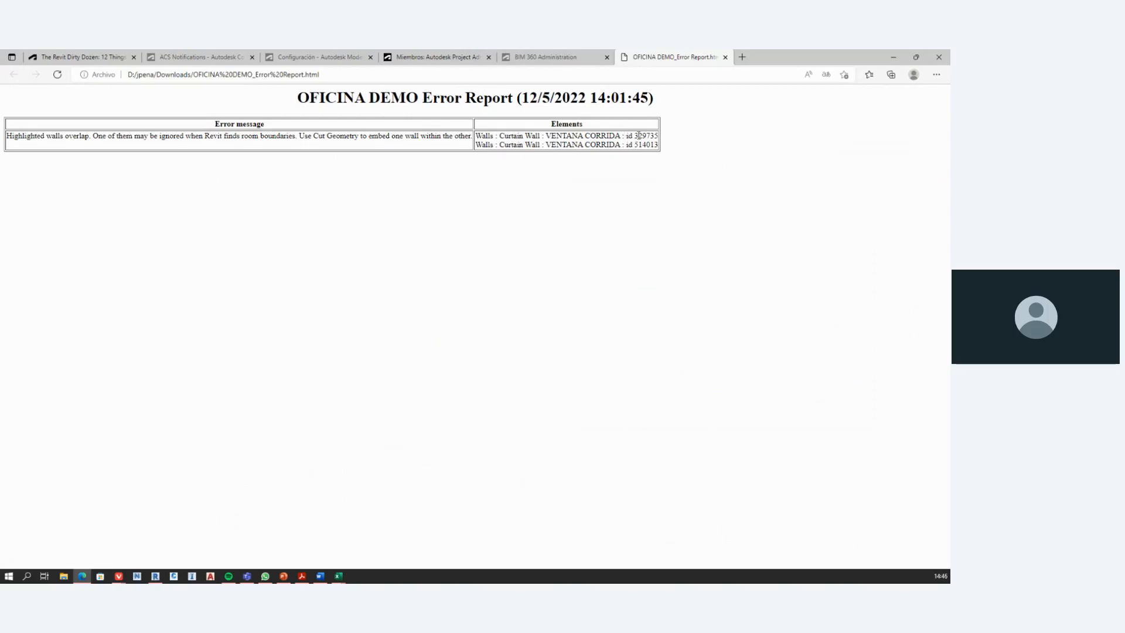
drag(634, 135, 660, 140)
click(896, 61)
click(857, 492)
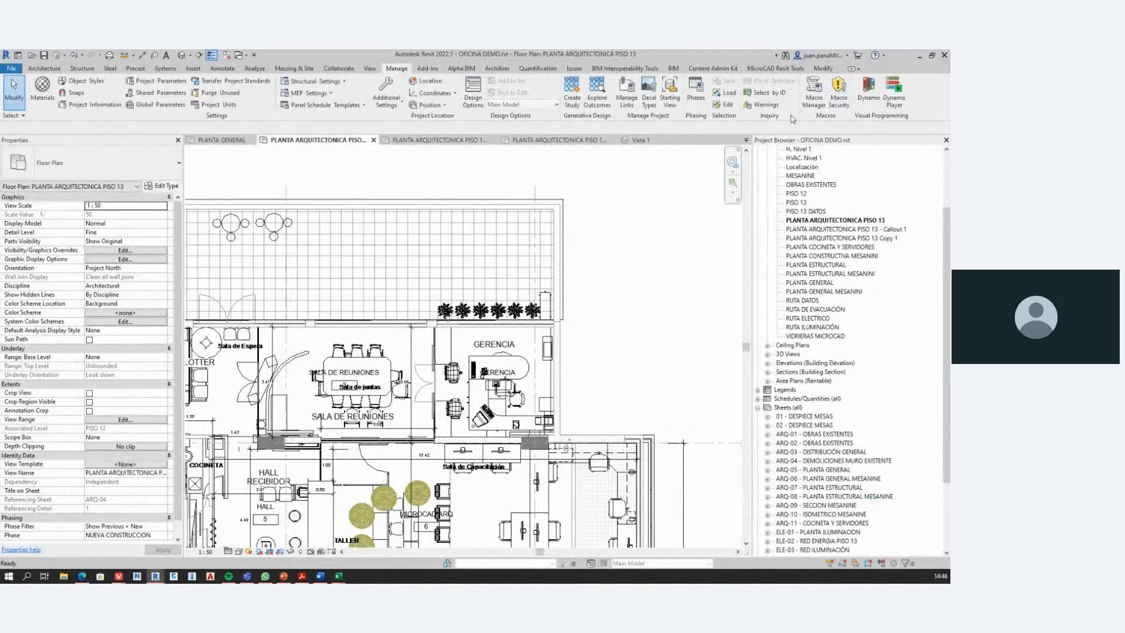
Step: View the Select Elements by ID dialog and dismiss it without entering an ID
click(776, 94)
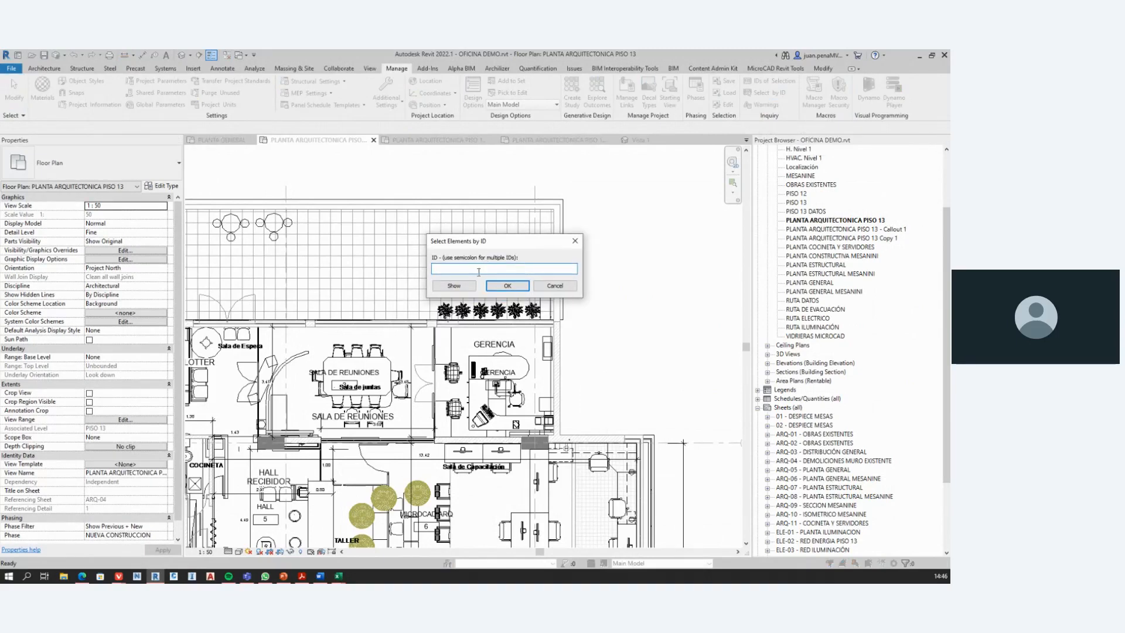
click(555, 285)
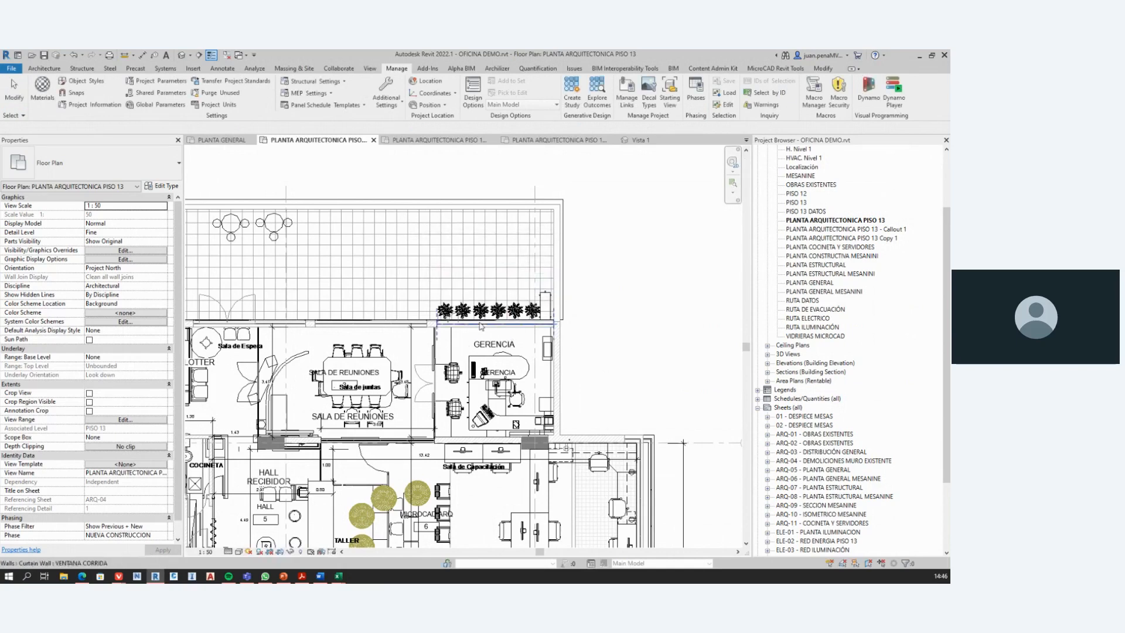
scroll(549, 302, down, 1)
scroll(492, 243, down, 3)
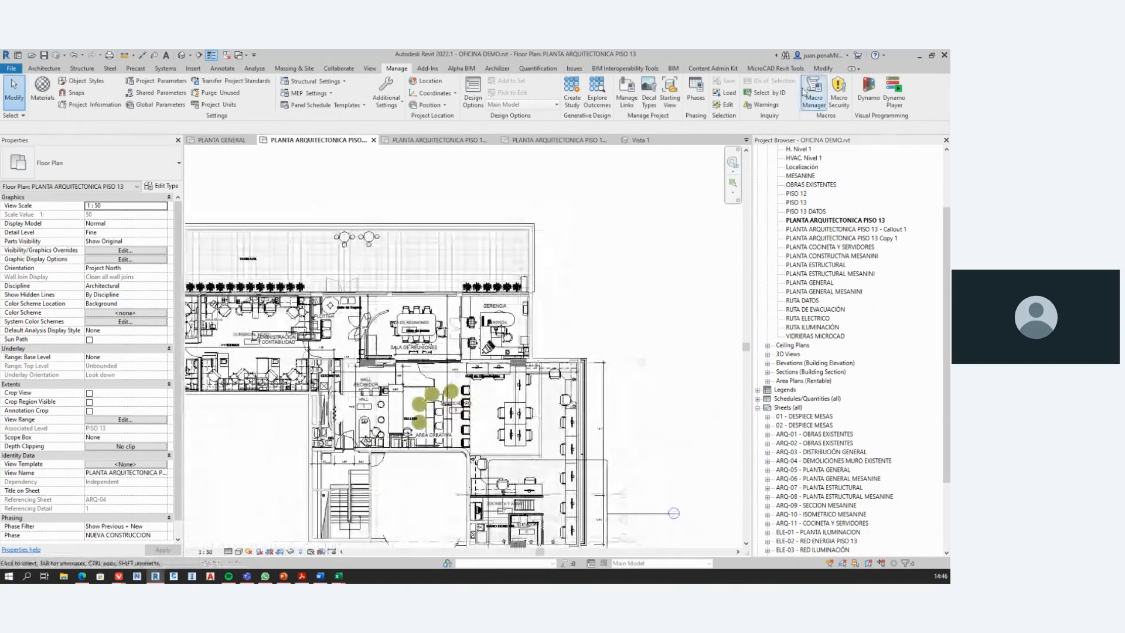
Step: Reopen the project warnings, highlight the one about curtain grid lines needing at least one segment, and close the list
click(763, 104)
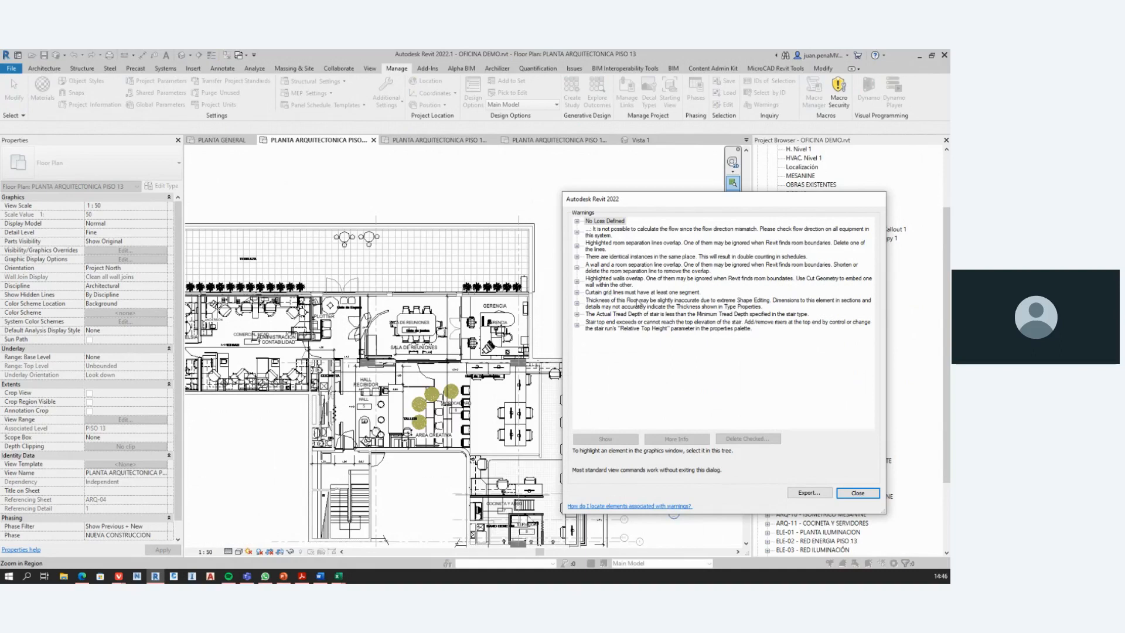
click(636, 293)
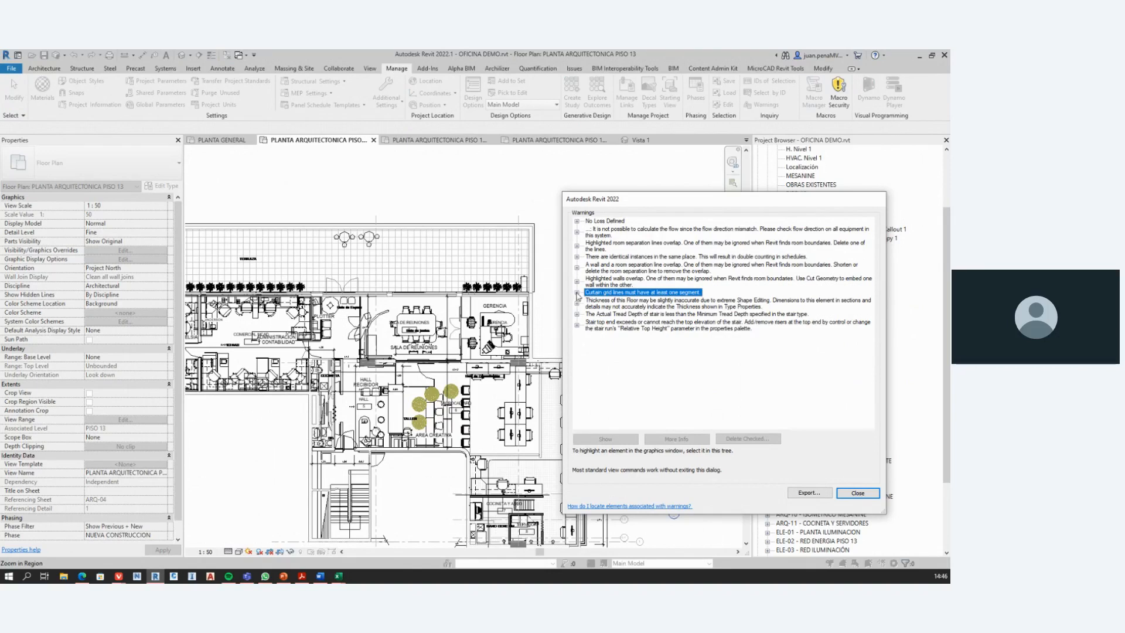
click(857, 493)
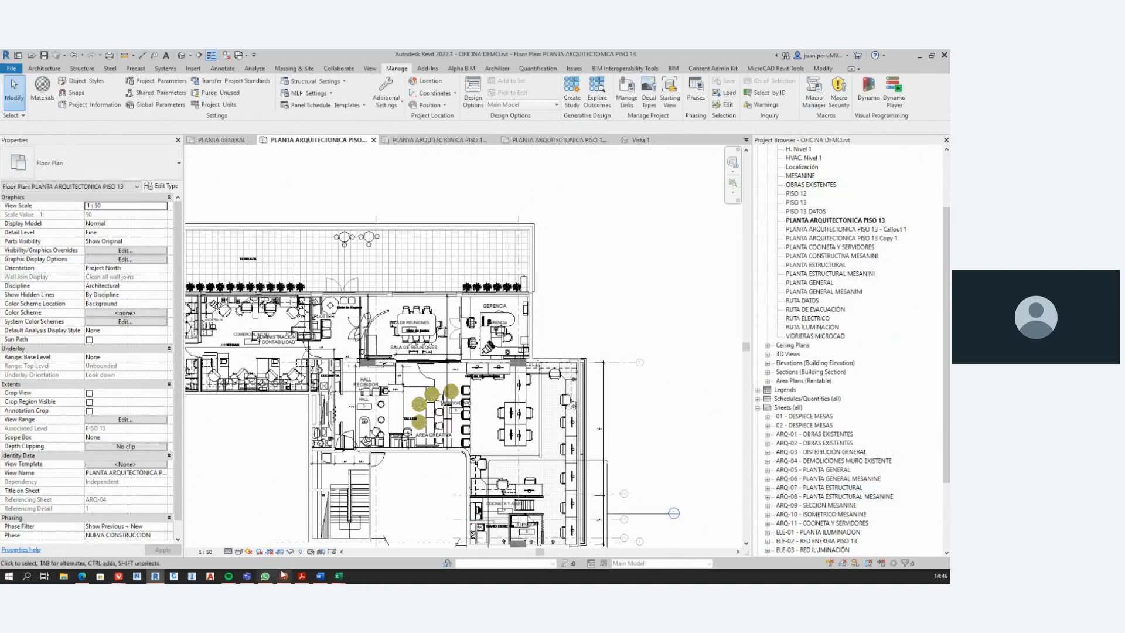
Step: Switch to the PowerPoint presentation, display slide #8 about not editing the view range, and return to Revit
click(283, 577)
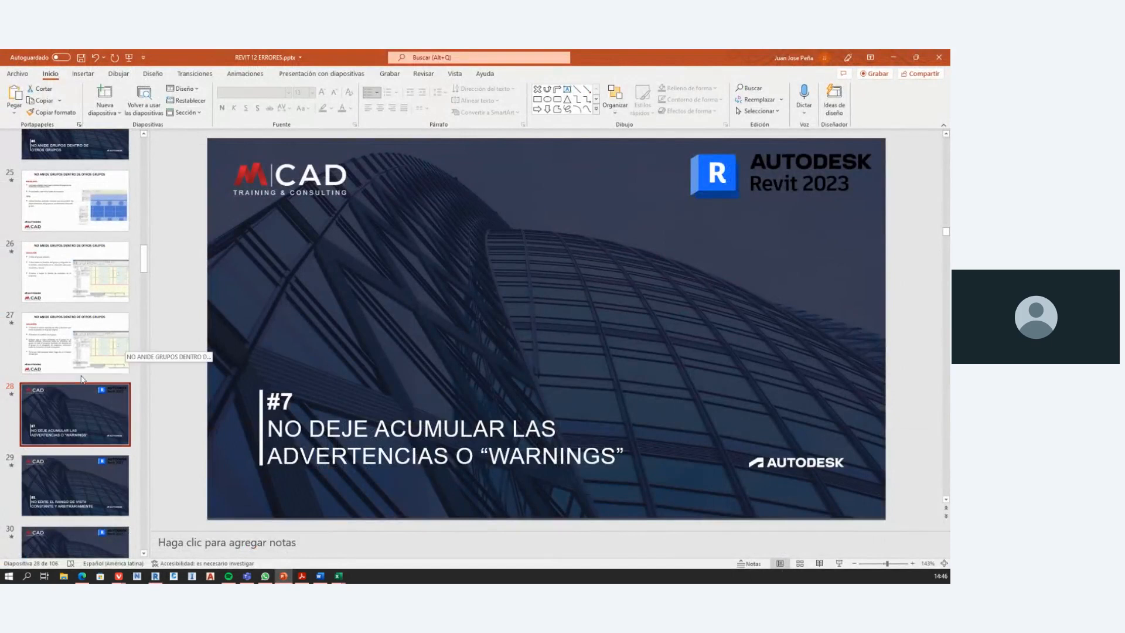
scroll(73, 410, down, 1)
click(75, 436)
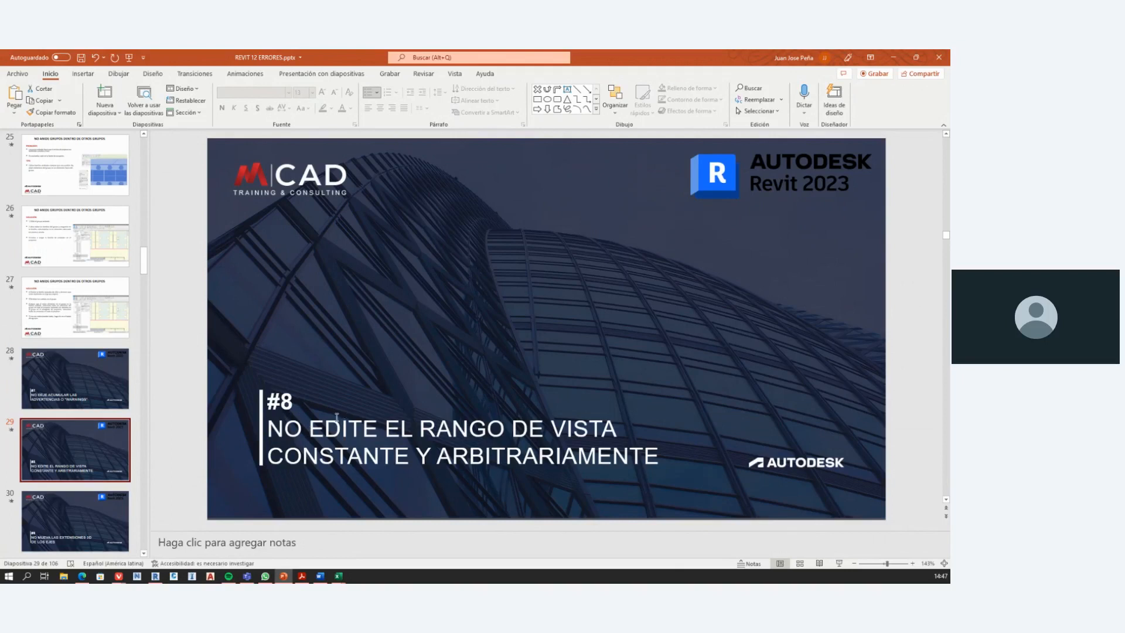
click(894, 58)
Step: Examine the floor plan's View Range settings with the sample diagram shown, highlight the cut plane offset, and cancel
scroll(505, 426, down, 3)
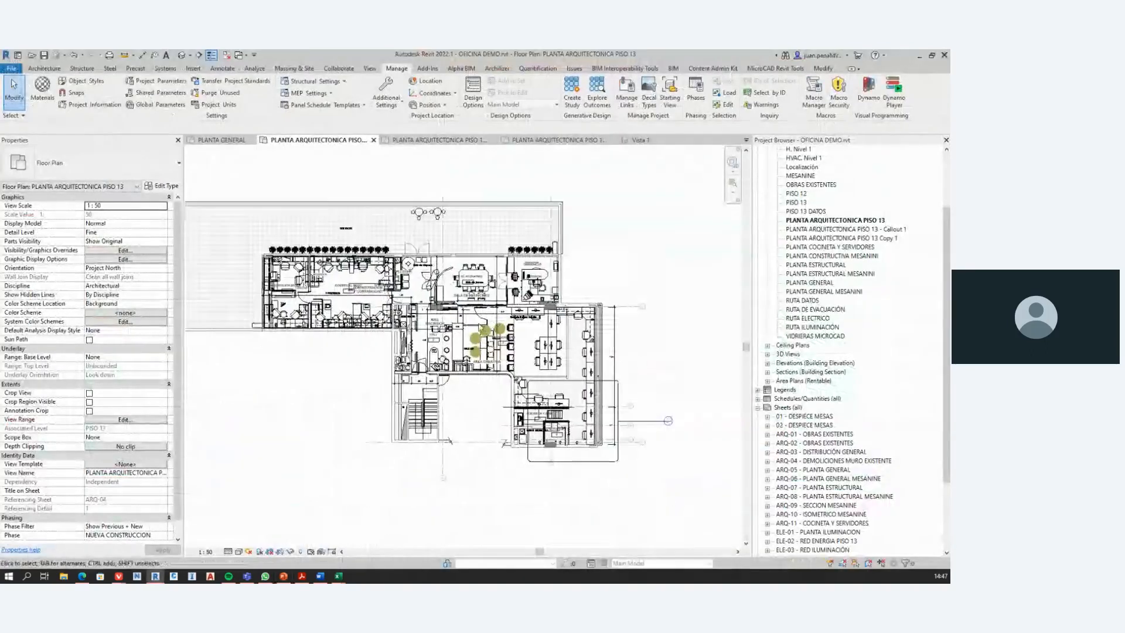
middle_drag(301, 340, 346, 361)
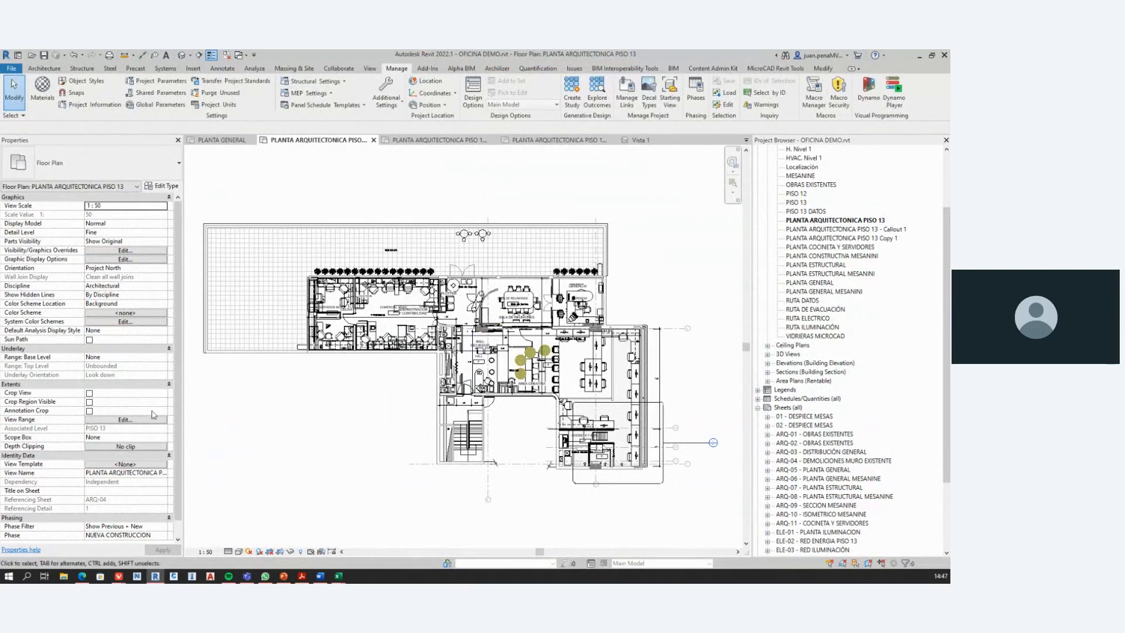
scroll(631, 396, up, 2)
scroll(614, 408, down, 2)
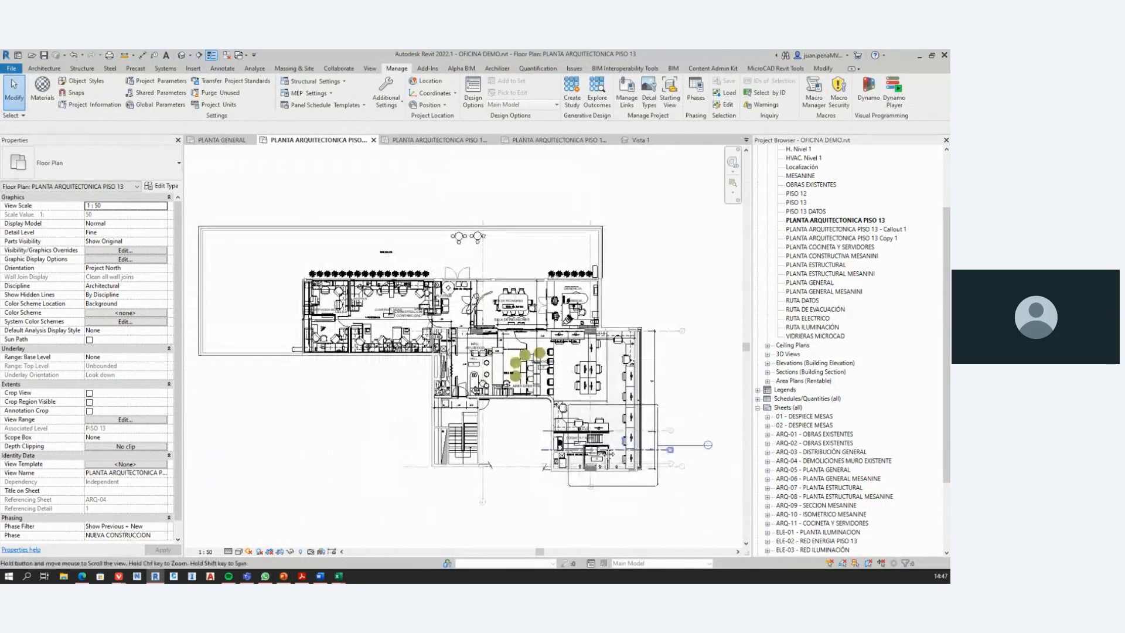
middle_drag(606, 450, 591, 443)
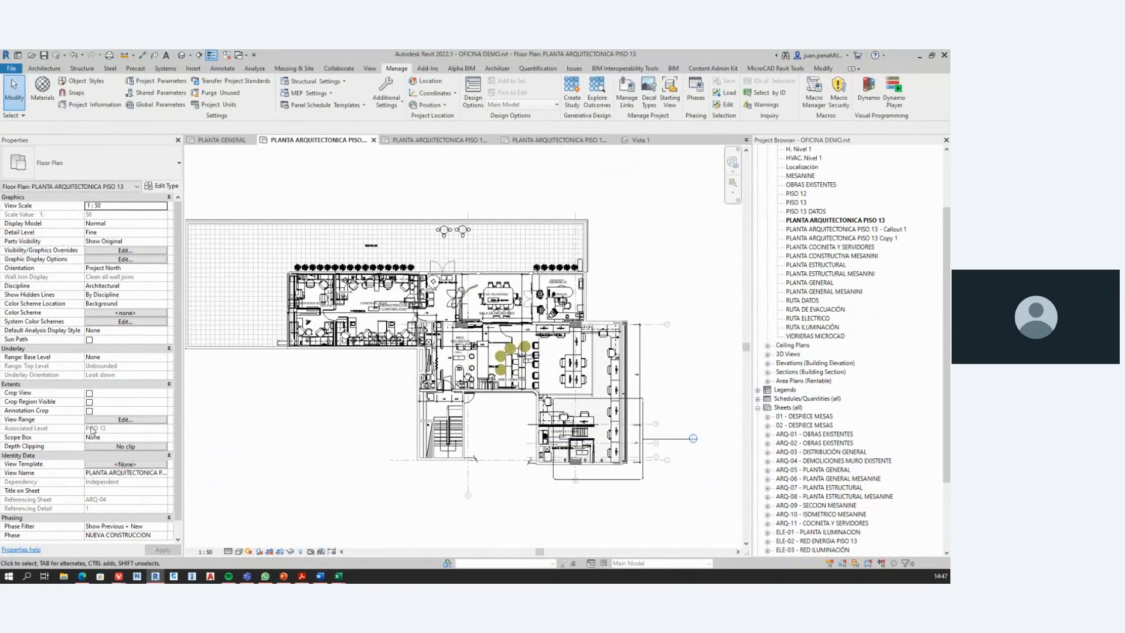
click(123, 421)
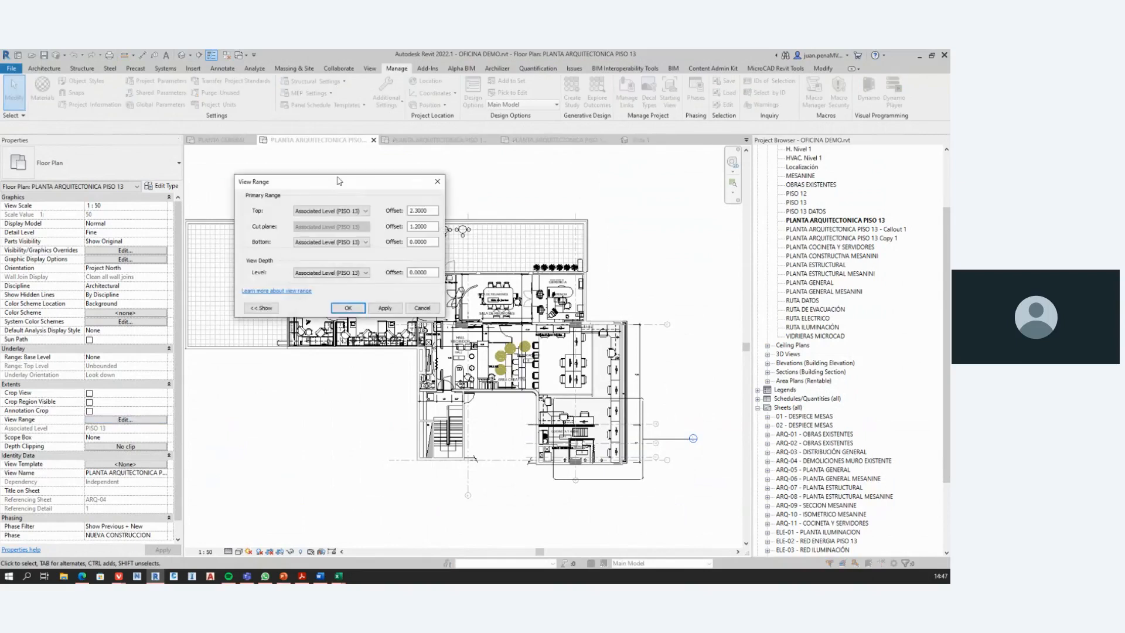
drag(349, 183, 604, 163)
click(512, 285)
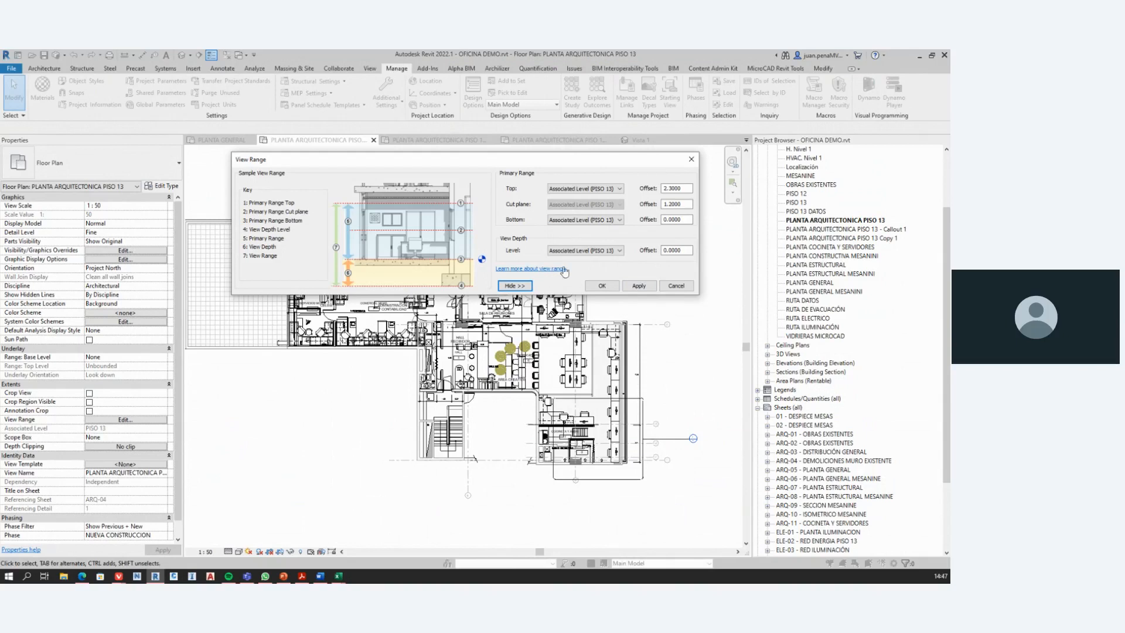
double_click(683, 204)
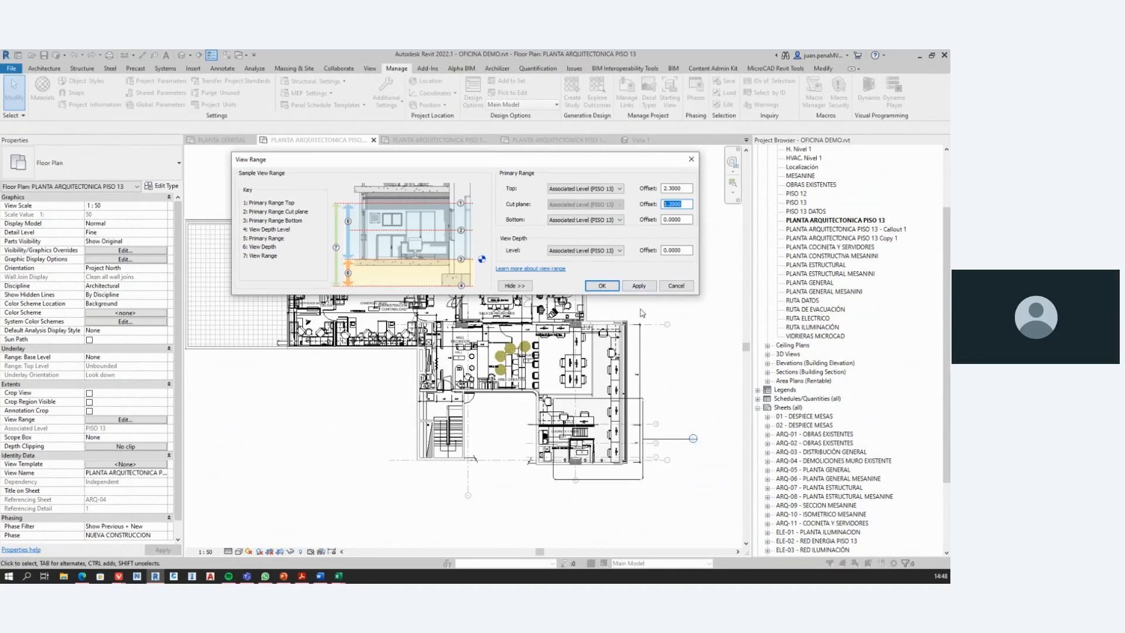
click(676, 286)
Step: Look at the duplication options for the PLANTA ARQUITECTONICA PISO 13 view without creating a copy
scroll(553, 347, down, 3)
scroll(517, 332, up, 3)
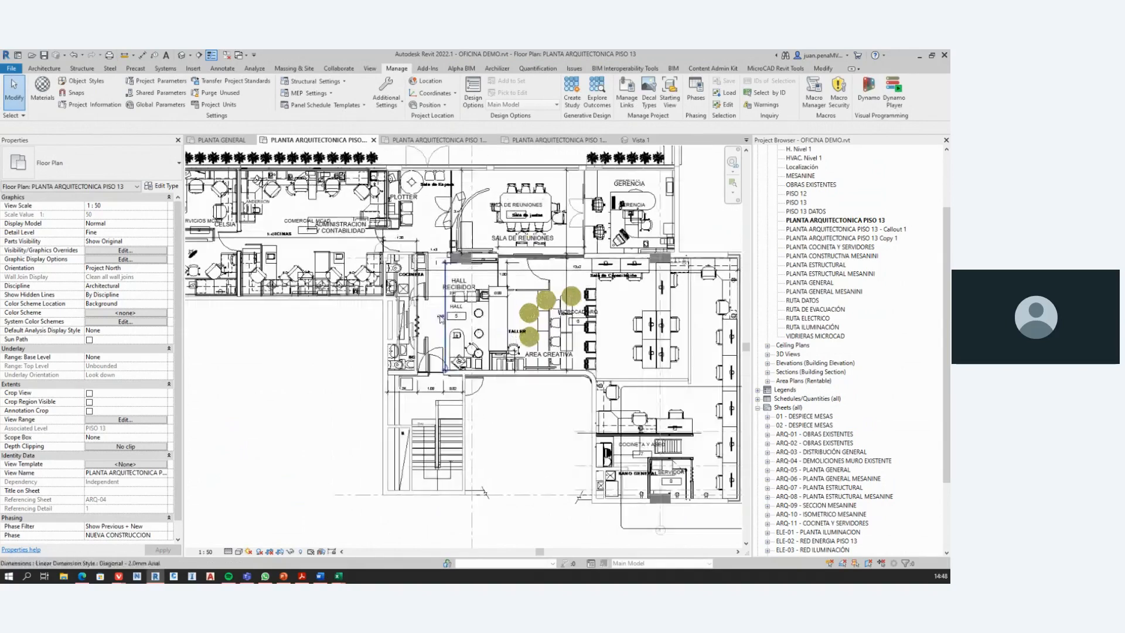
middle_drag(451, 316, 496, 335)
scroll(398, 349, down, 3)
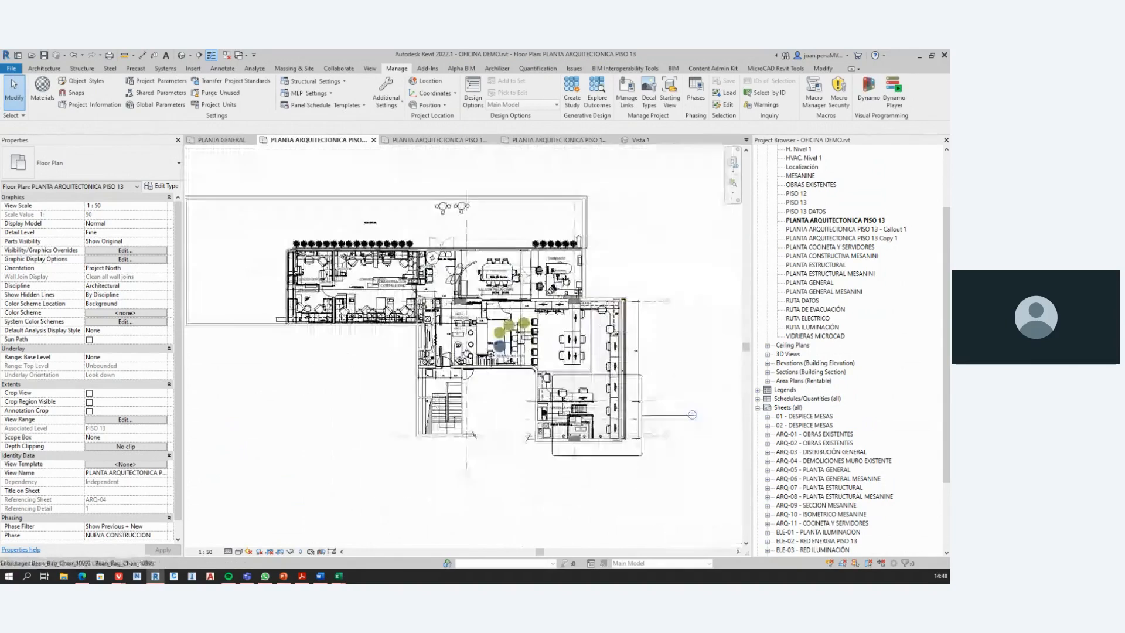
middle_drag(398, 349, 366, 332)
middle_drag(642, 379, 595, 359)
scroll(595, 359, up, 3)
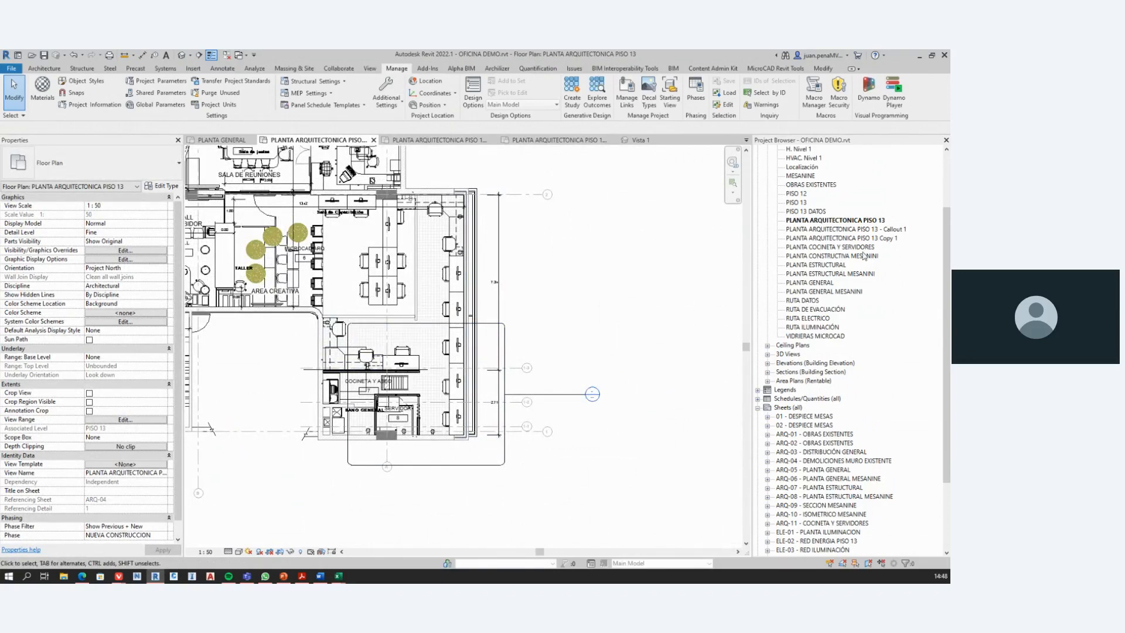
right_click(853, 222)
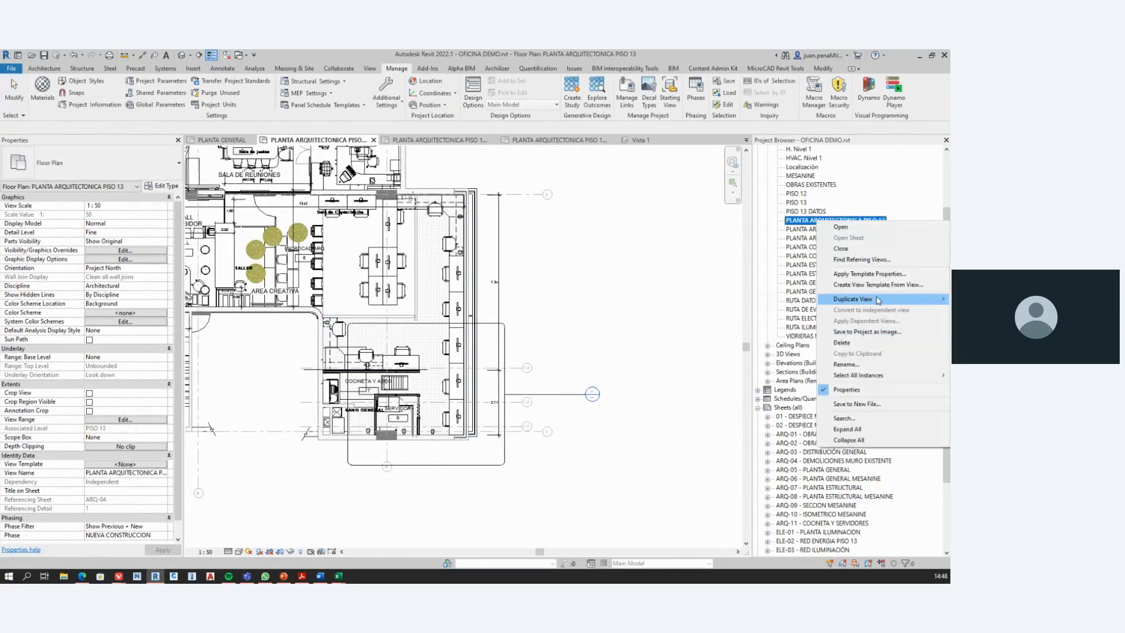
mouse_move(878, 300)
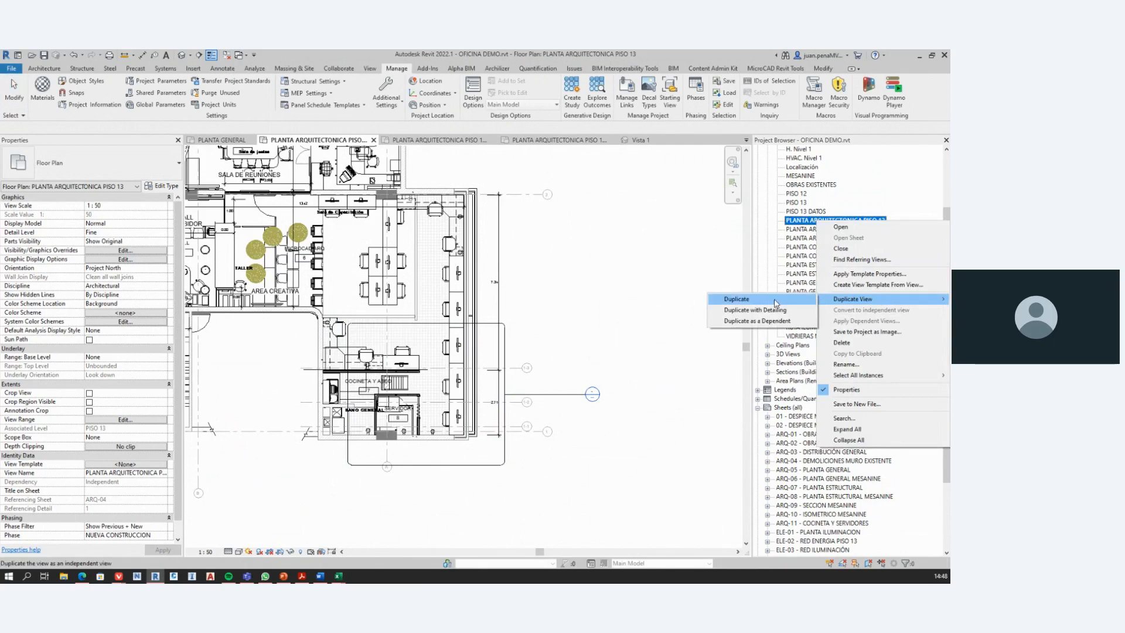
click(592, 257)
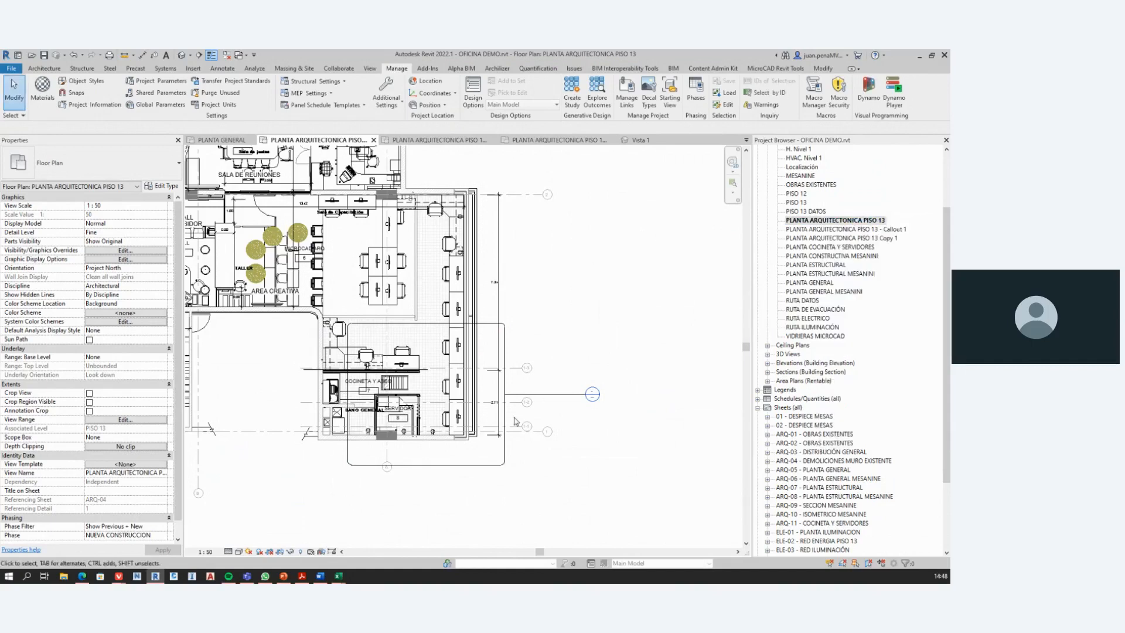
Step: Switch to the PowerPoint presentation, display slide #9 about not moving the grids' 3D extents, and return to Revit
click(284, 576)
click(55, 449)
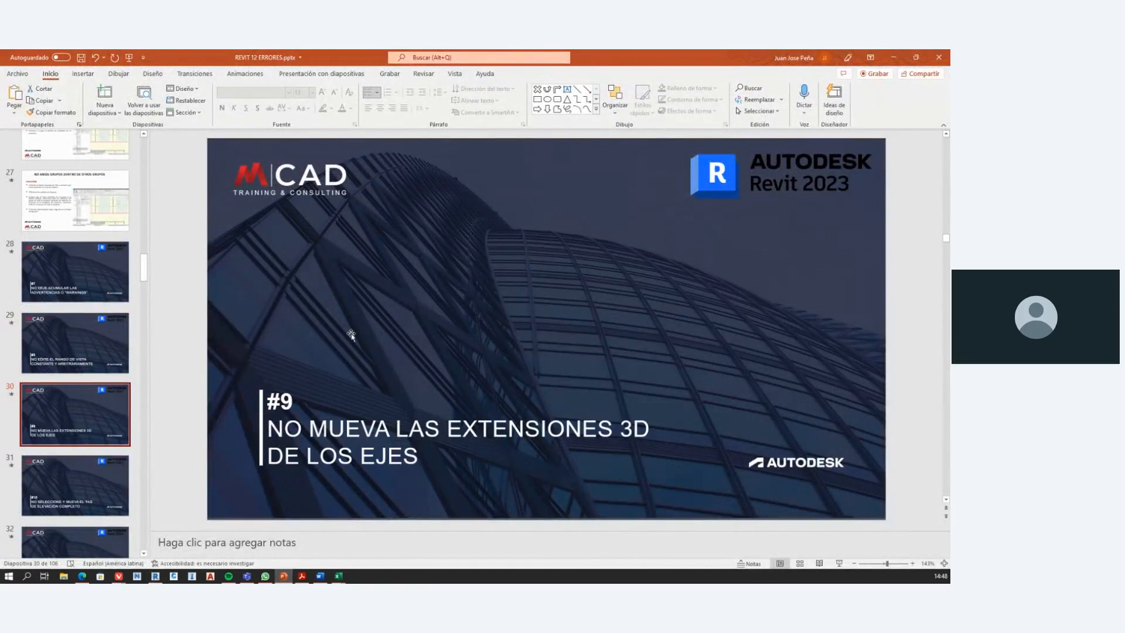
click(888, 59)
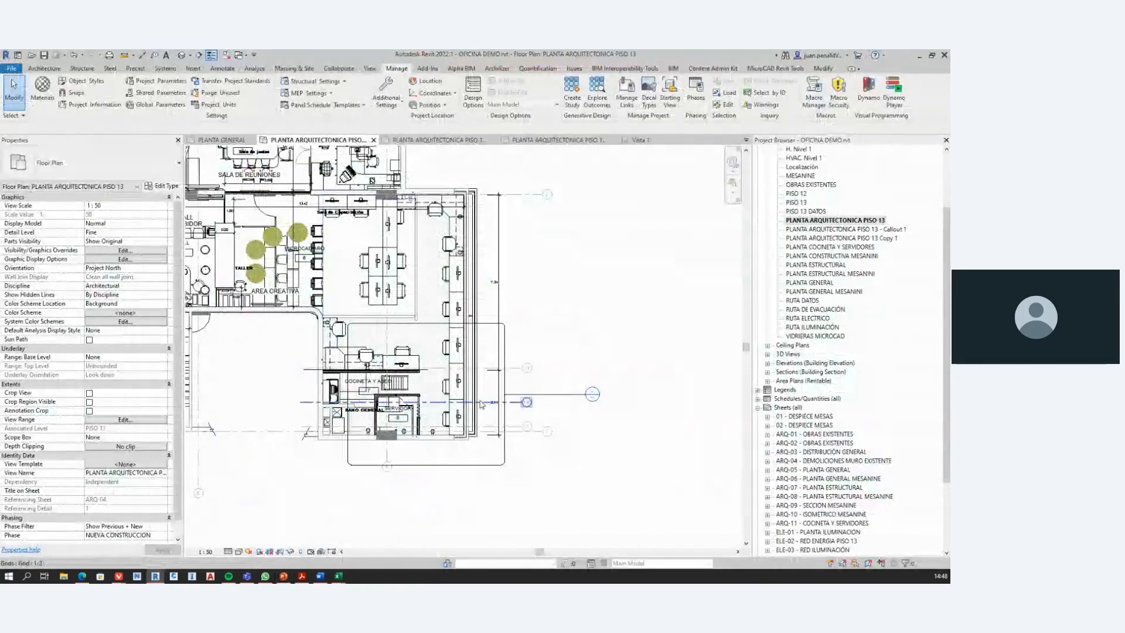
Step: Select grid B below the stairs to examine its 3D/2D extents control, and clear the selection
scroll(518, 415, up, 3)
scroll(518, 415, up, 5)
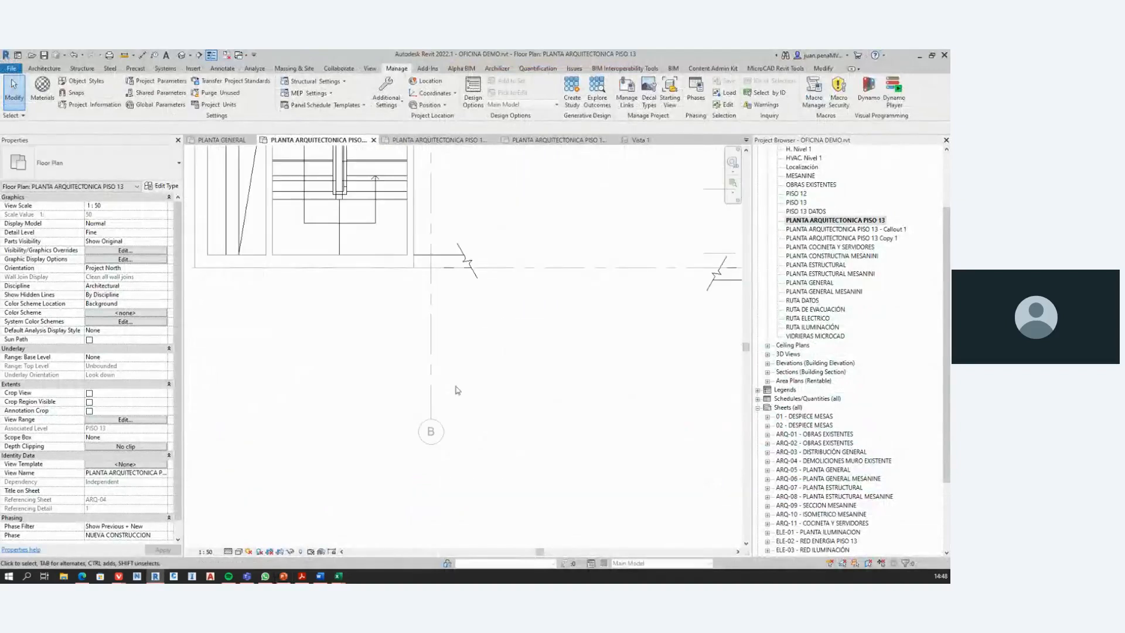
scroll(445, 367, down, 2)
click(436, 291)
scroll(441, 411, down, 2)
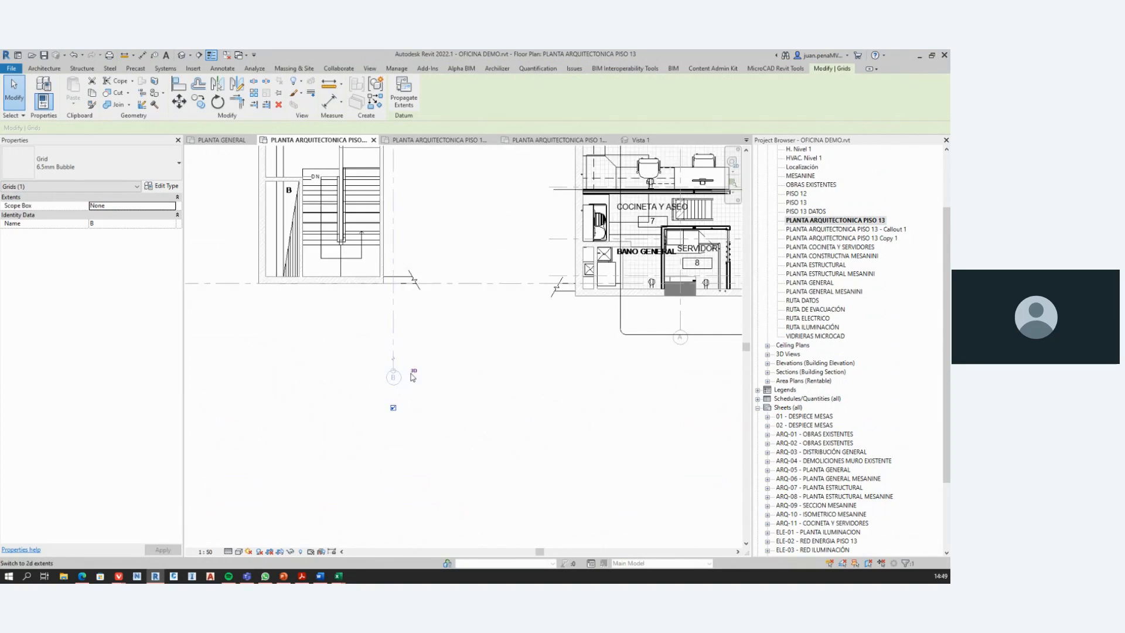
scroll(415, 376, down, 2)
middle_drag(448, 400, 434, 397)
scroll(402, 378, up, 4)
scroll(391, 339, down, 3)
middle_drag(425, 338, 454, 415)
click(455, 417)
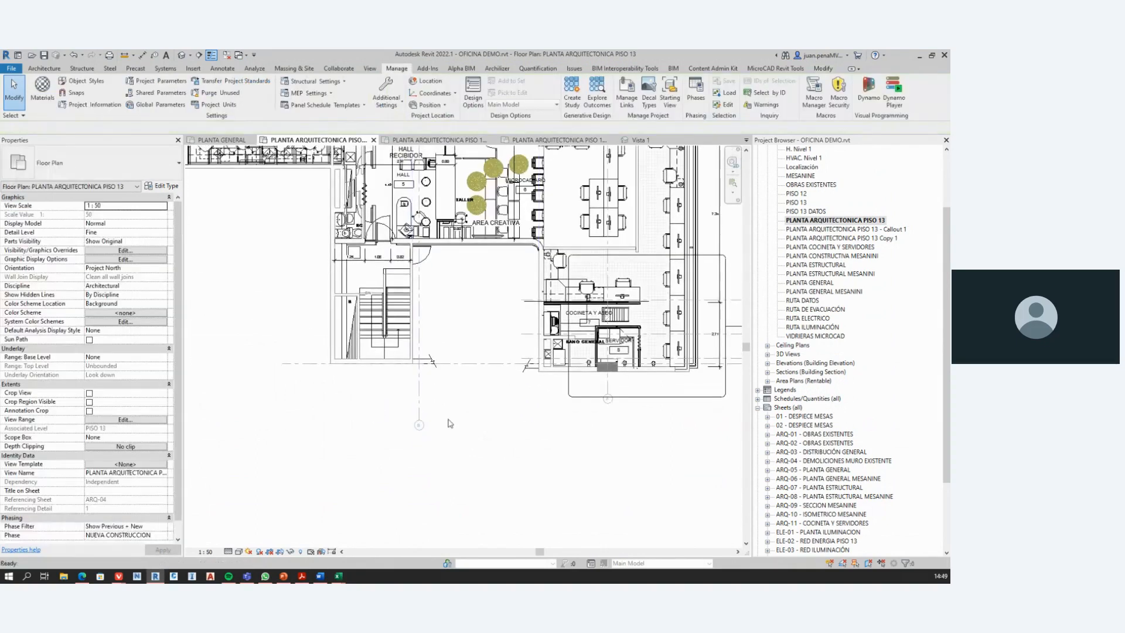
scroll(451, 424, down, 2)
scroll(462, 437, down, 2)
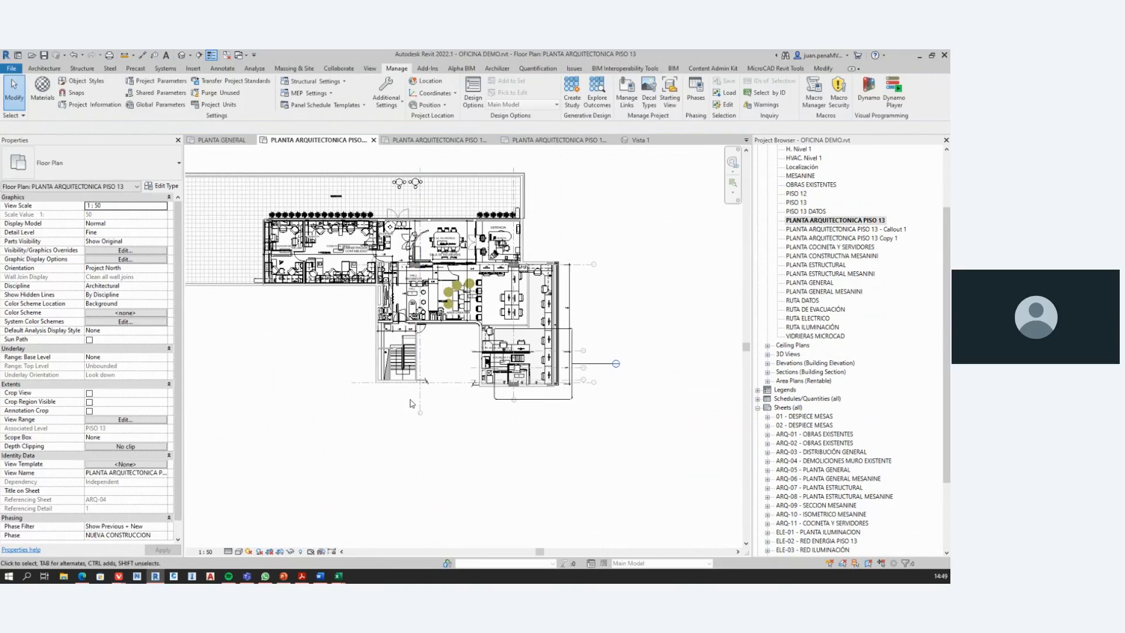
Step: Extend the lower end of grid B's 3D extents farther below the stairs in the PLANTA ARQUITECTONICA PISO 13 view
scroll(412, 403, up, 3)
scroll(502, 322, down, 3)
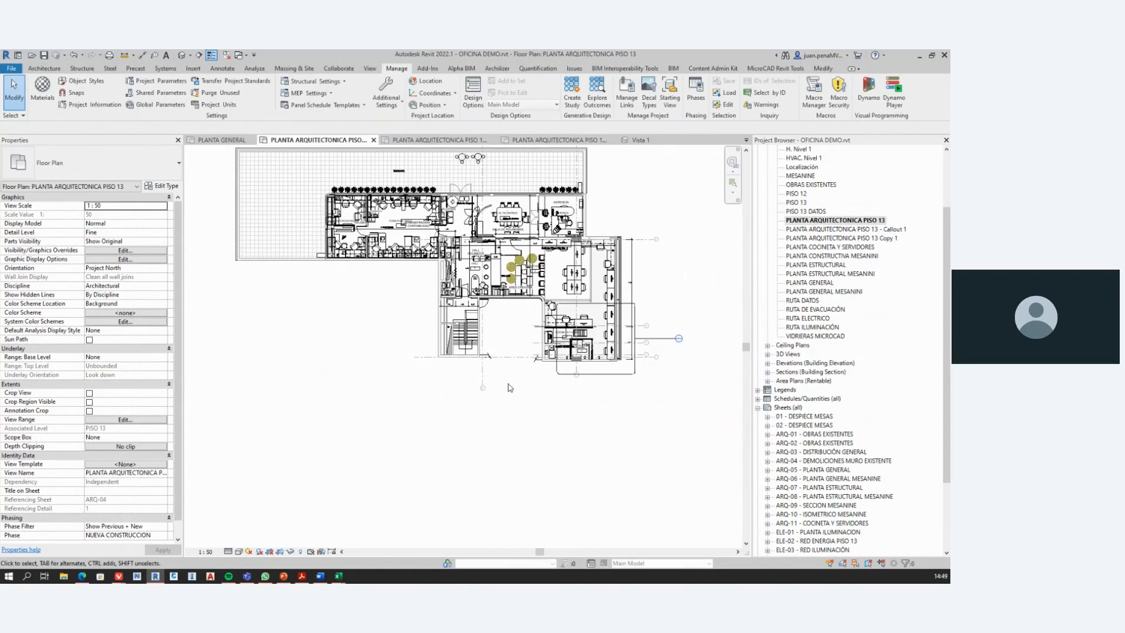
scroll(501, 379, up, 5)
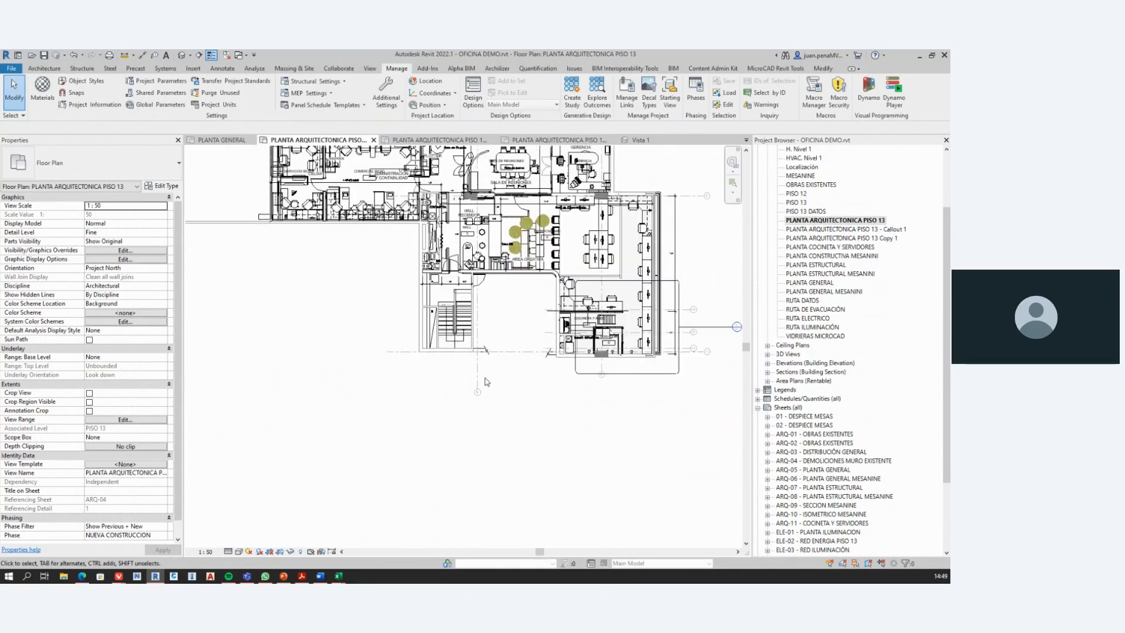
click(489, 409)
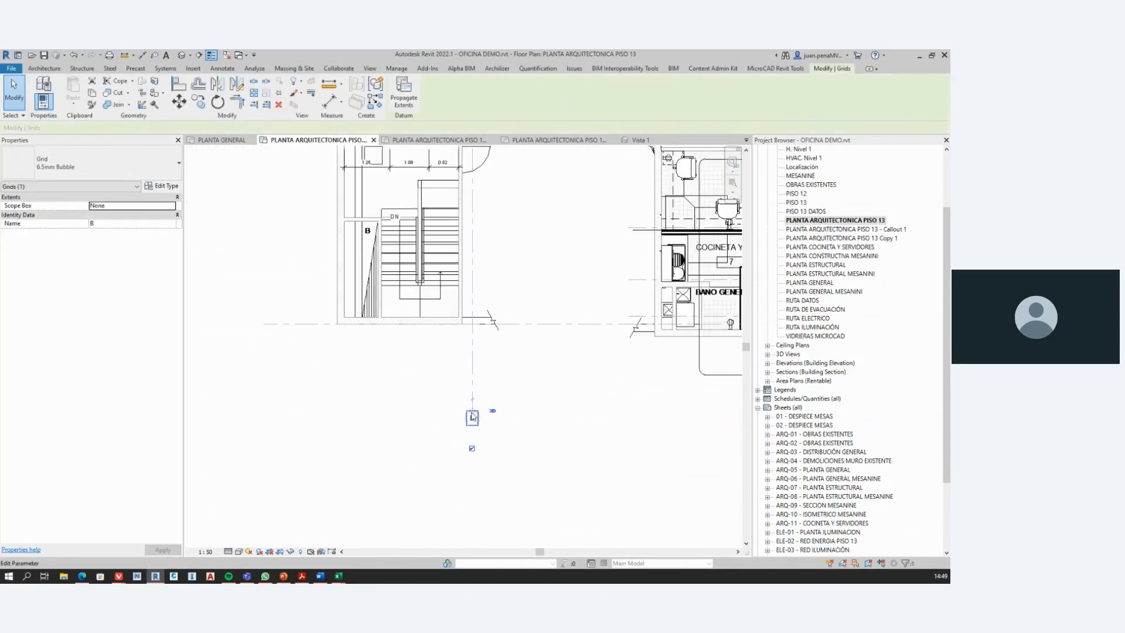
drag(472, 410, 472, 482)
scroll(502, 407, down, 3)
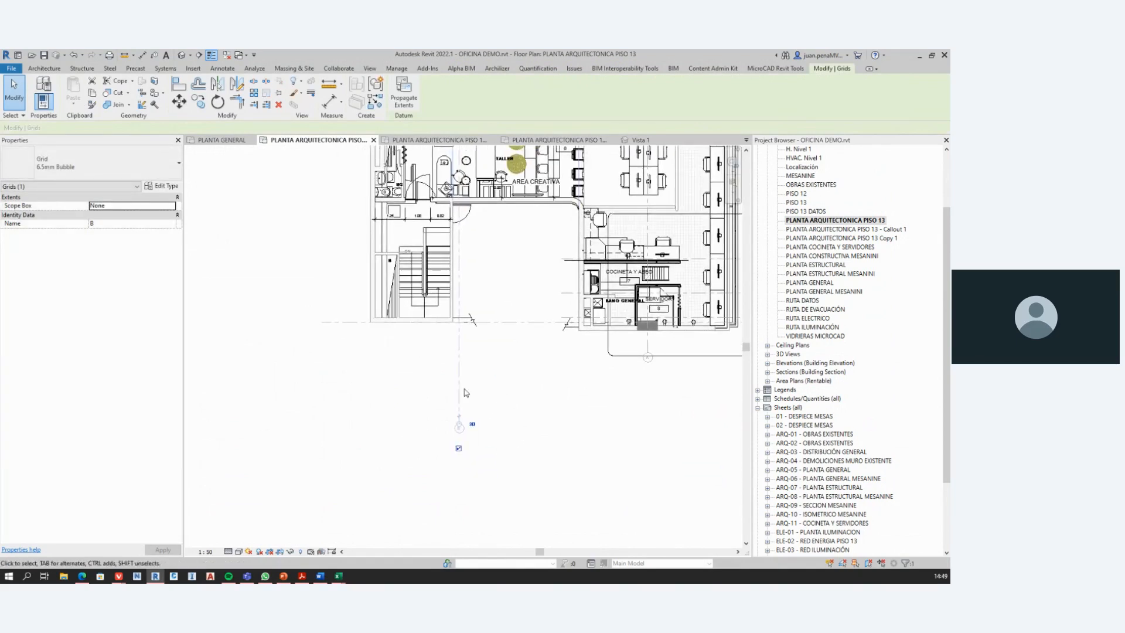
scroll(480, 384, down, 2)
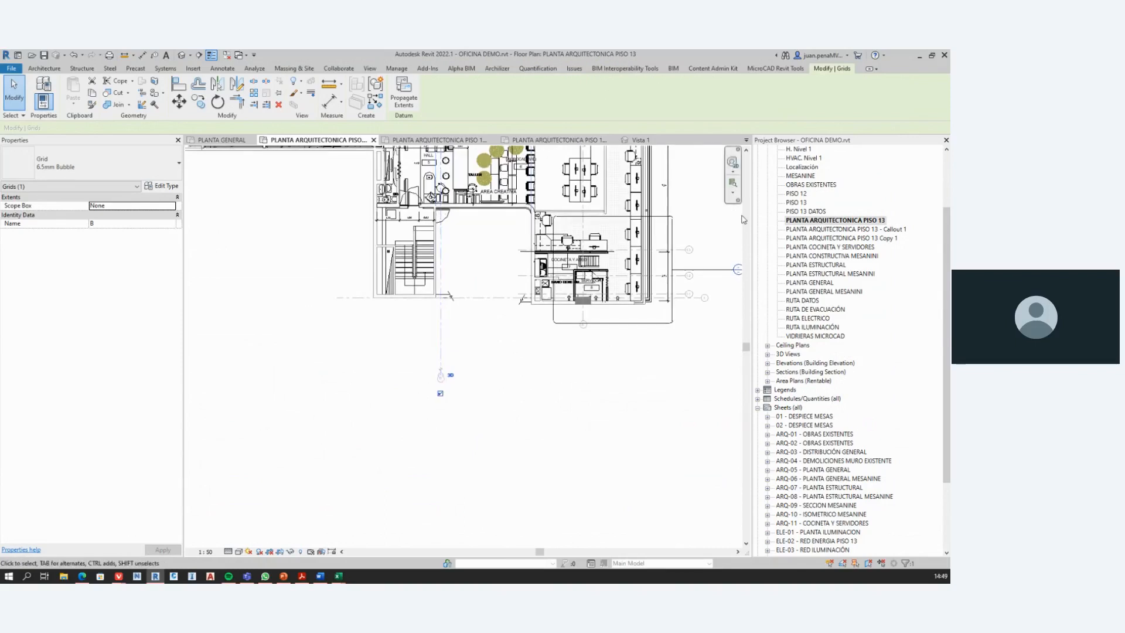
scroll(817, 214, up, 1)
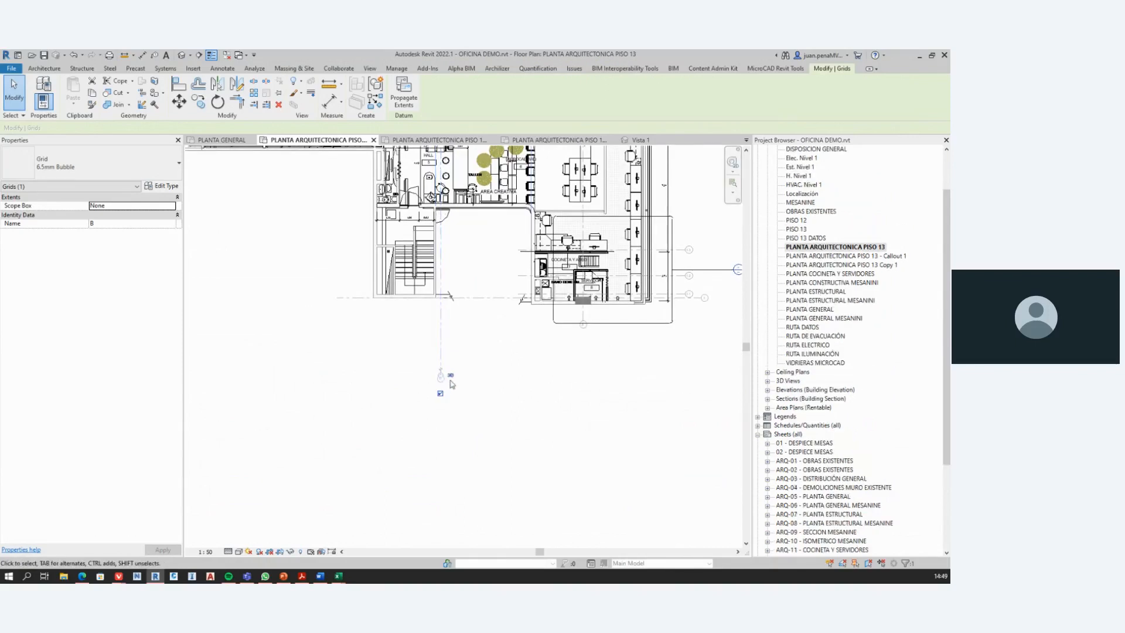
scroll(443, 388, up, 4)
scroll(446, 353, down, 4)
scroll(427, 439, down, 3)
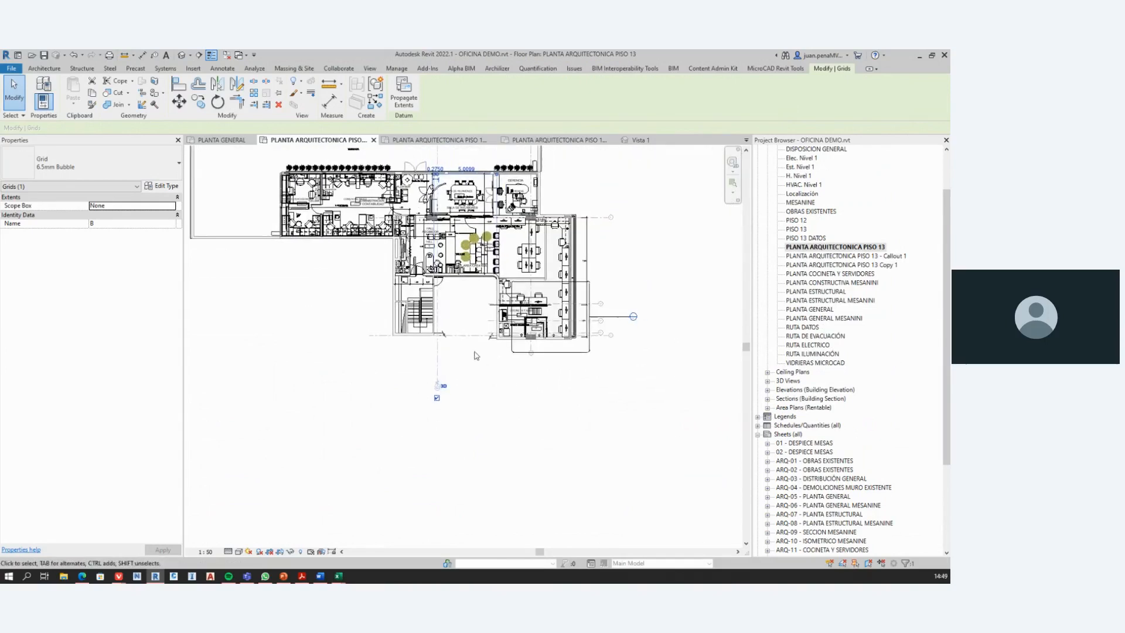
Step: Open the PLANTA ARQUITECTONICA PISO 13 - Callout 1 view and select grid 1-3 to examine its extents around the crop region
click(556, 140)
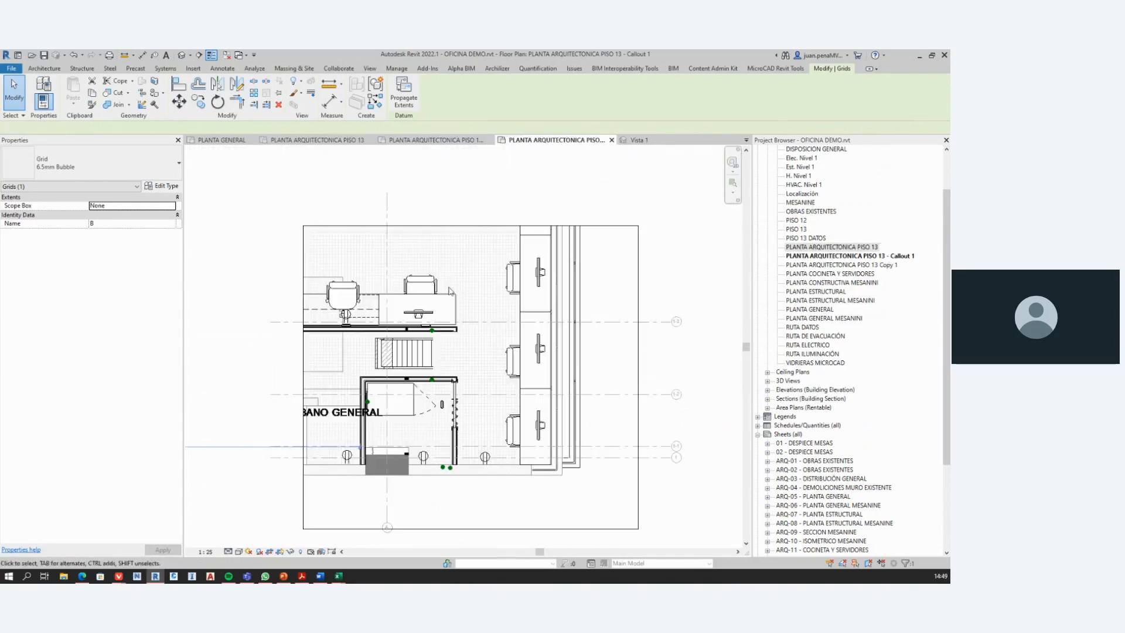
middle_drag(469, 442, 440, 357)
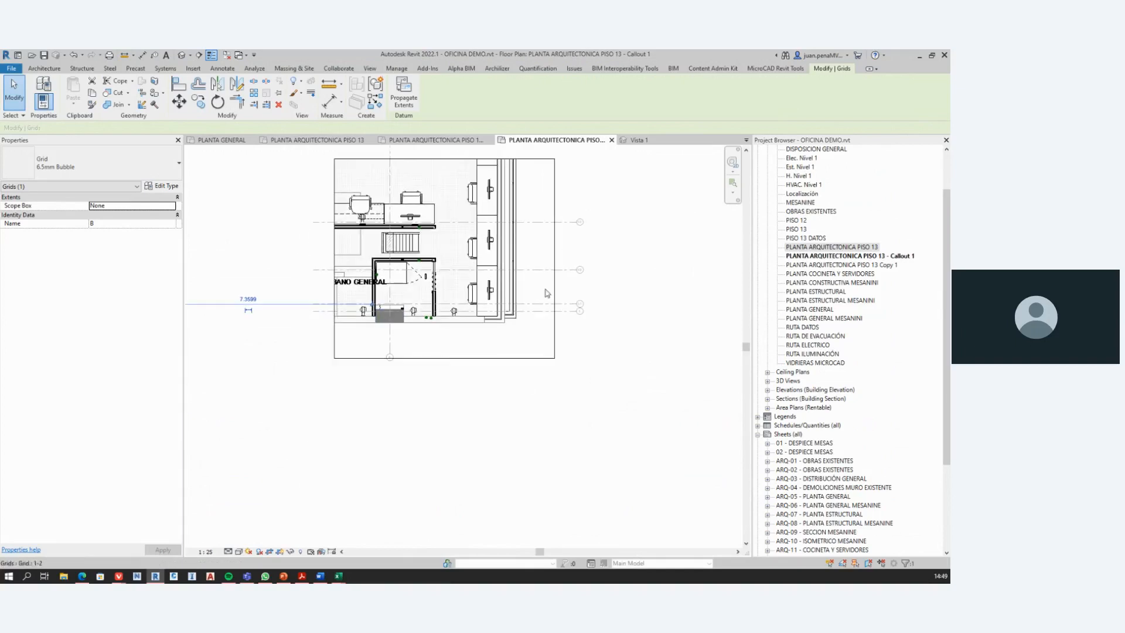
middle_drag(517, 265, 516, 327)
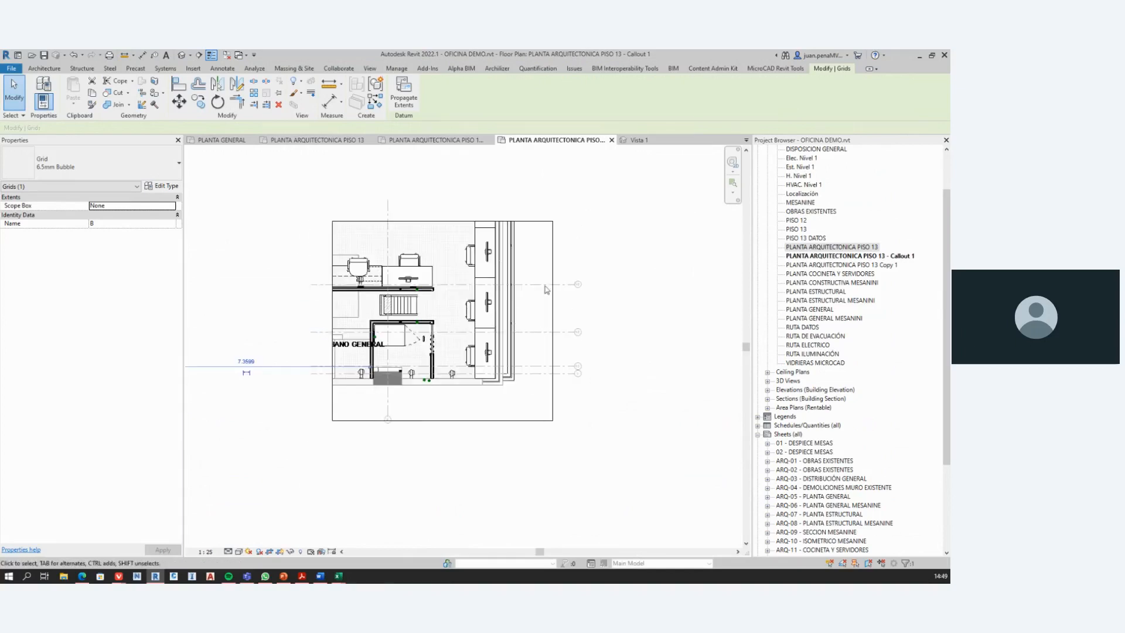
key(Escape)
click(526, 286)
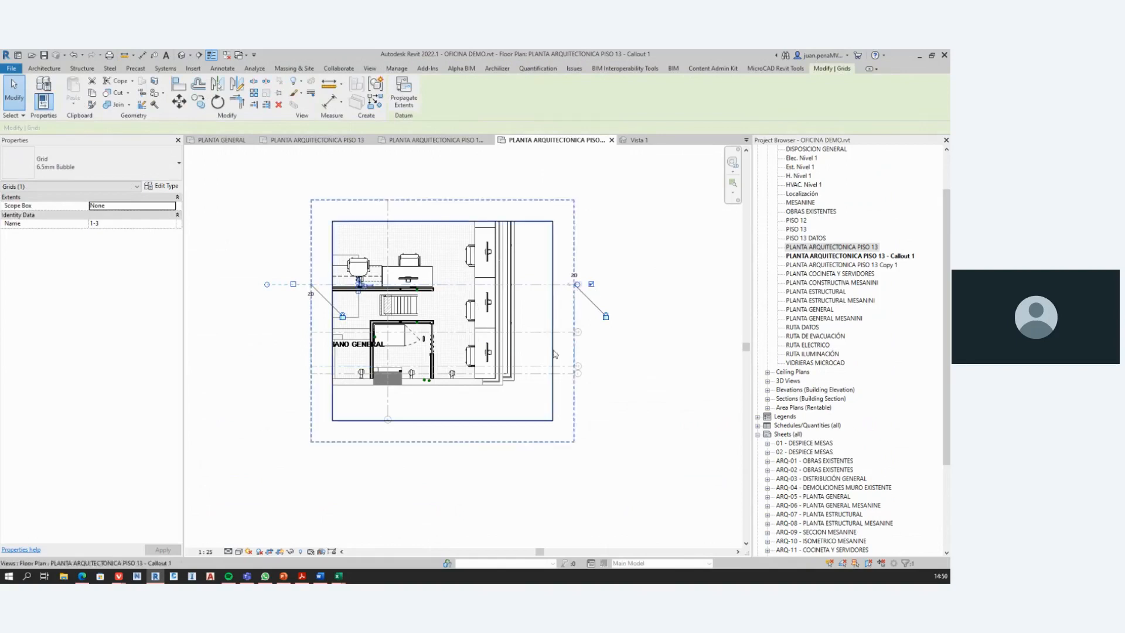
Step: In the PLANTA ARQUITECTONICA PISO 13 Copy 1 view, switch grid B's lower end to 2D extents and shorten it toward the building
click(443, 140)
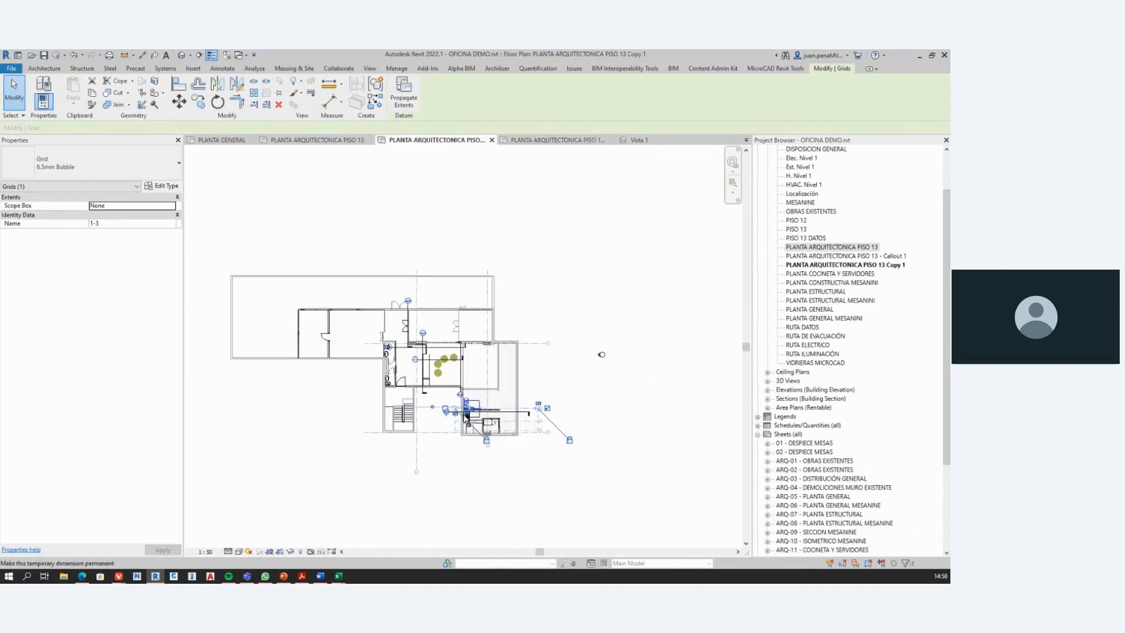
scroll(466, 402, down, 2)
middle_drag(465, 403, 473, 381)
scroll(443, 413, up, 8)
scroll(440, 423, up, 3)
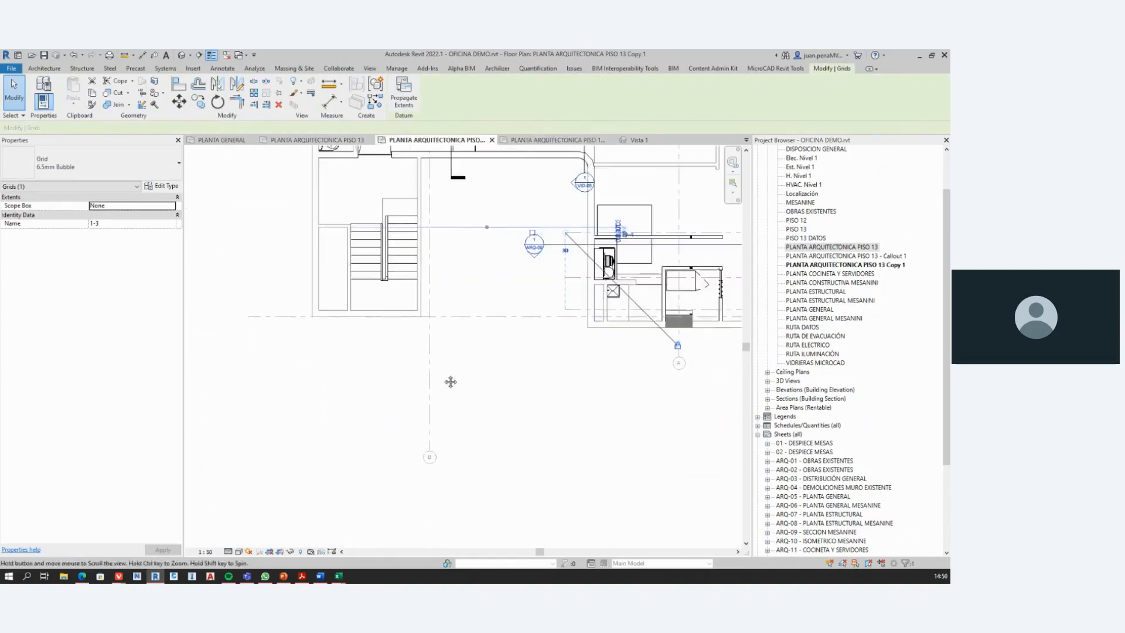
middle_drag(465, 451, 475, 412)
scroll(475, 412, up, 2)
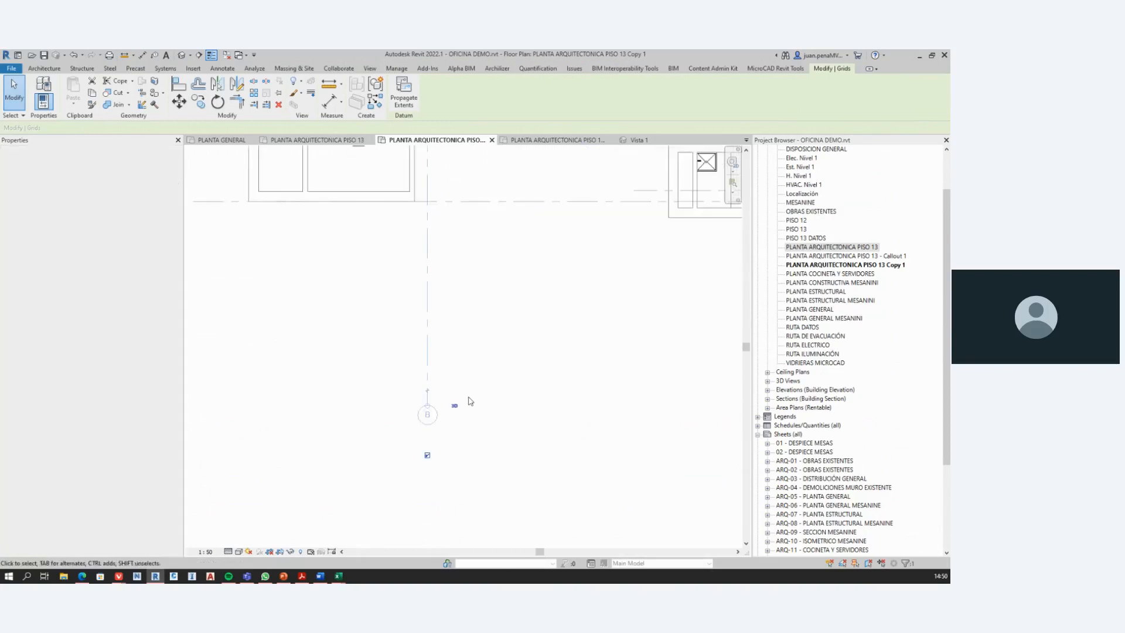
click(455, 406)
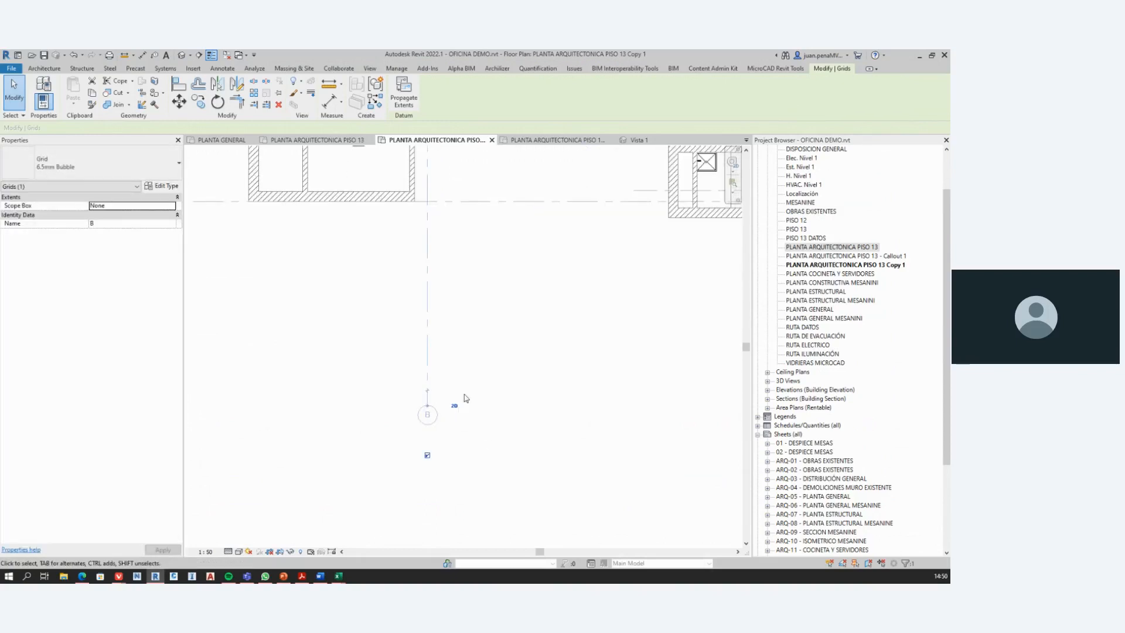
drag(428, 413, 434, 261)
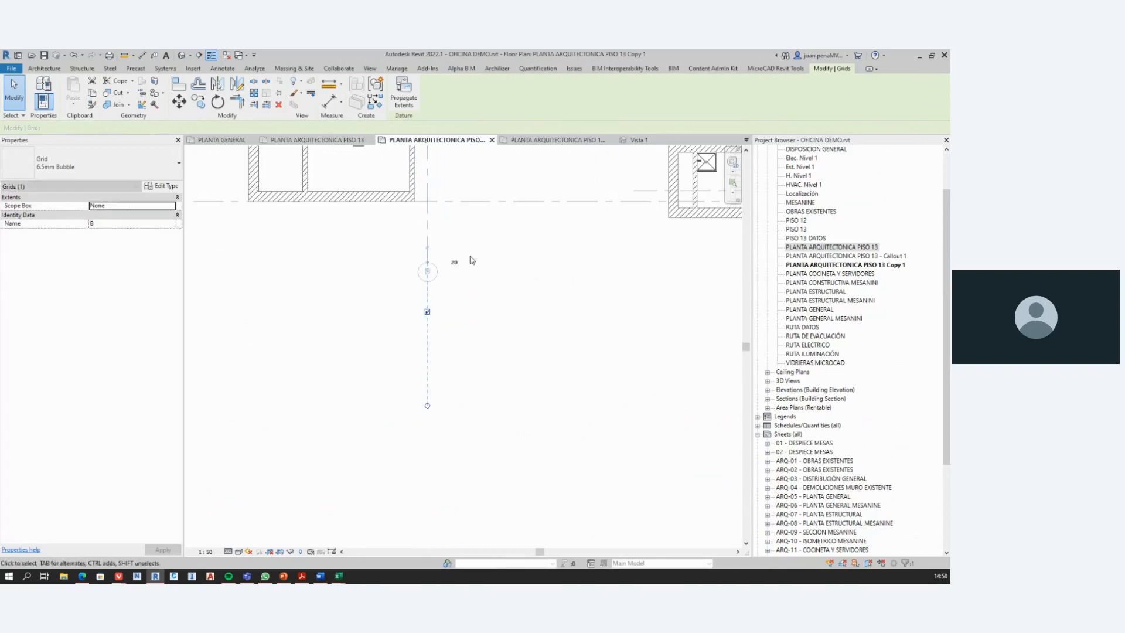
scroll(485, 252, down, 2)
scroll(485, 276, down, 2)
middle_drag(502, 341, 450, 487)
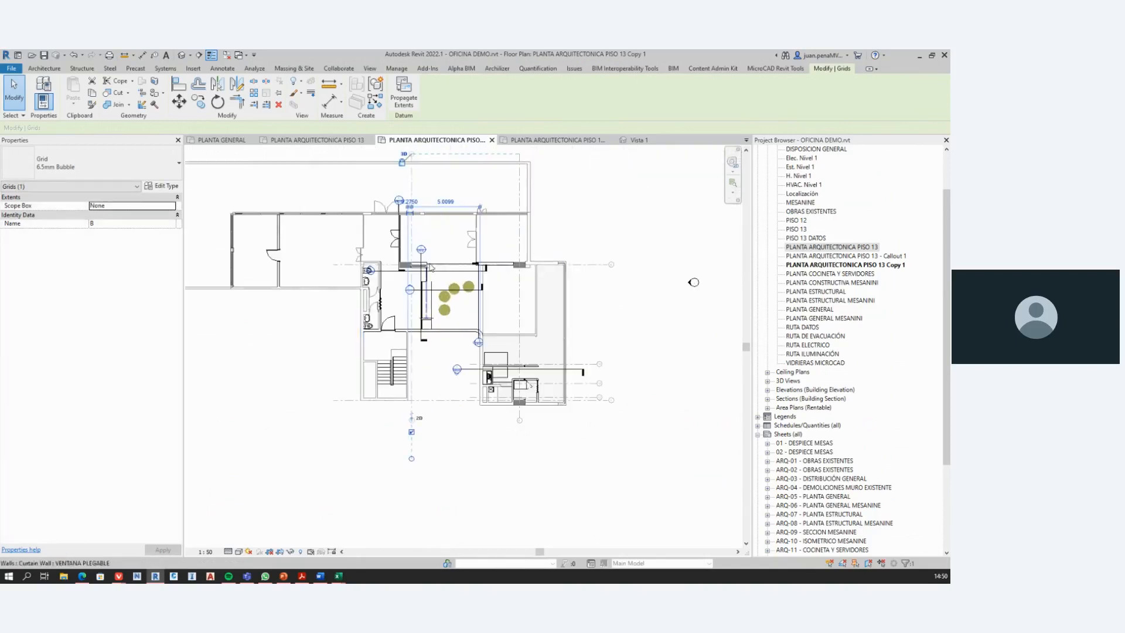
Step: Switch to the PowerPoint presentation, display slide #10 about not moving the complete elevation tag, and return to Revit
click(919, 57)
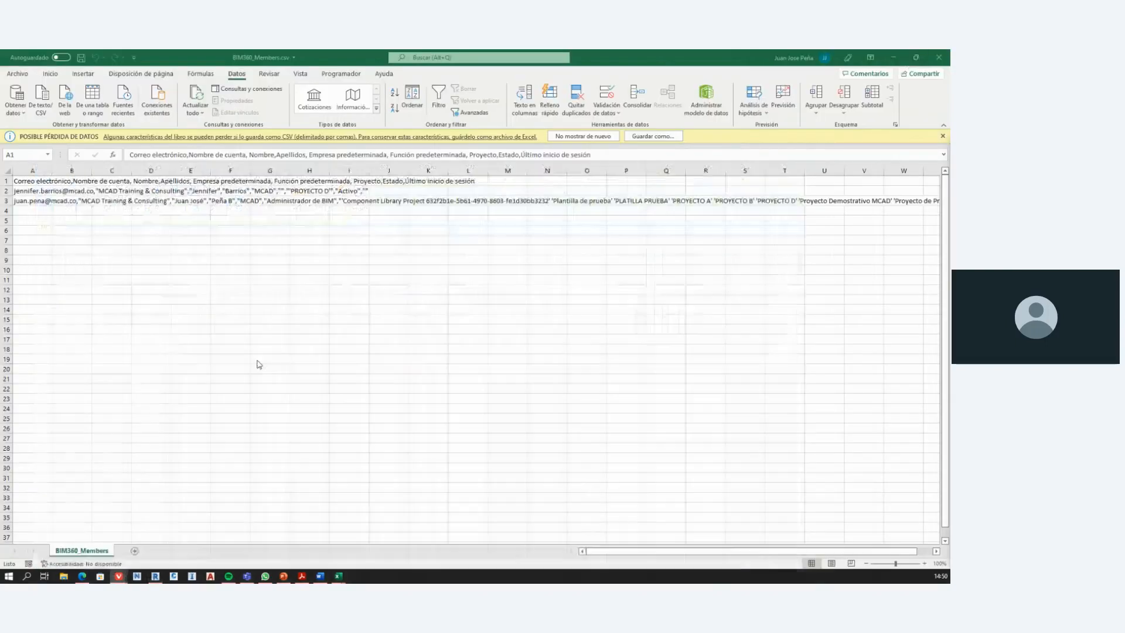
click(283, 576)
scroll(123, 370, down, 1)
scroll(123, 370, down, 1)
click(70, 403)
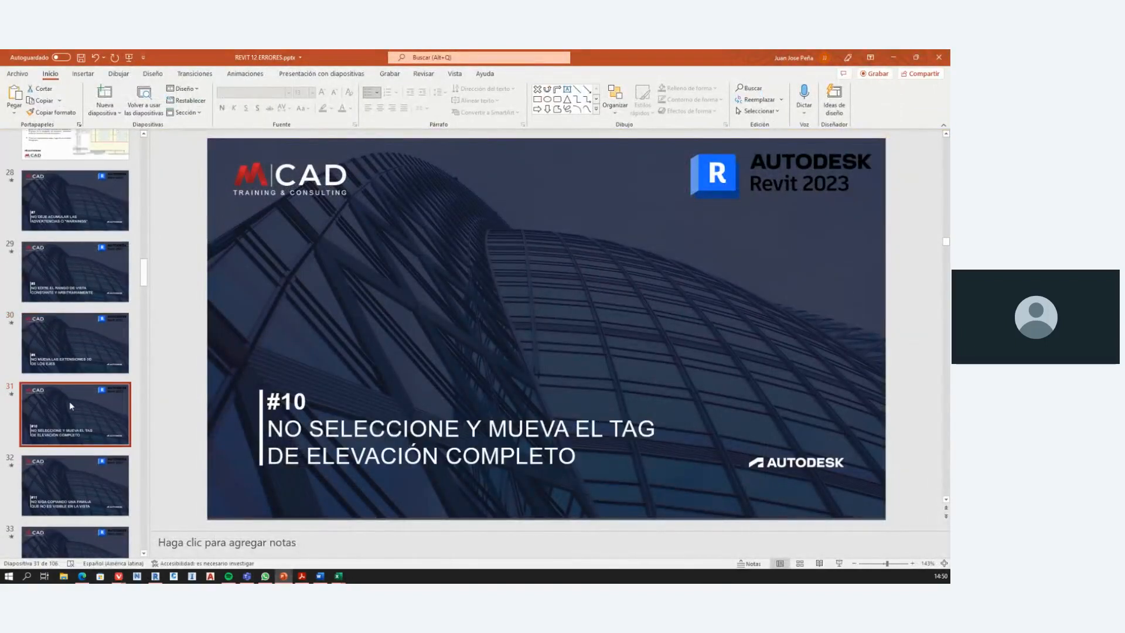
click(902, 58)
click(896, 56)
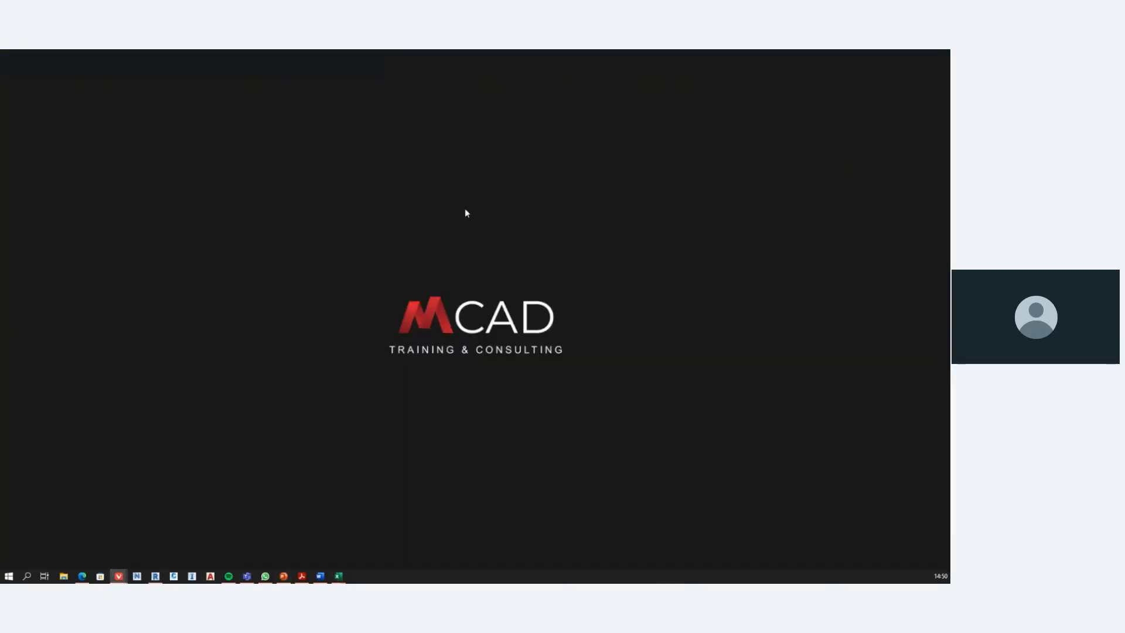
click(161, 575)
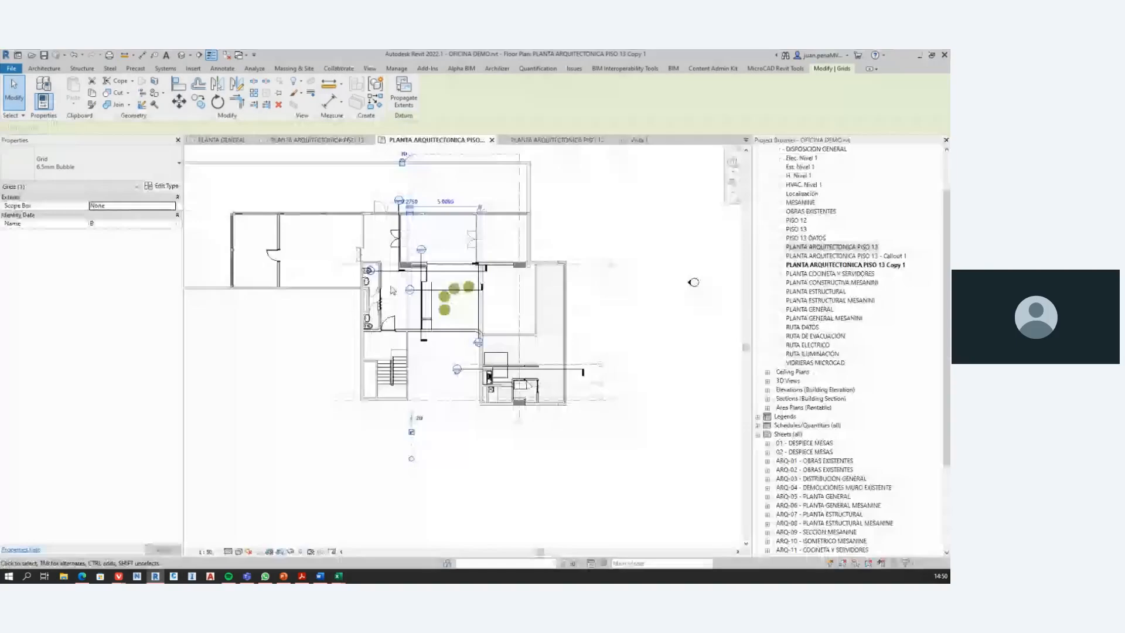
Step: Select the circle of the elevation tag east of the floor plan to examine its view direction controls
scroll(512, 322, down, 1)
scroll(631, 353, down, 2)
scroll(630, 353, up, 5)
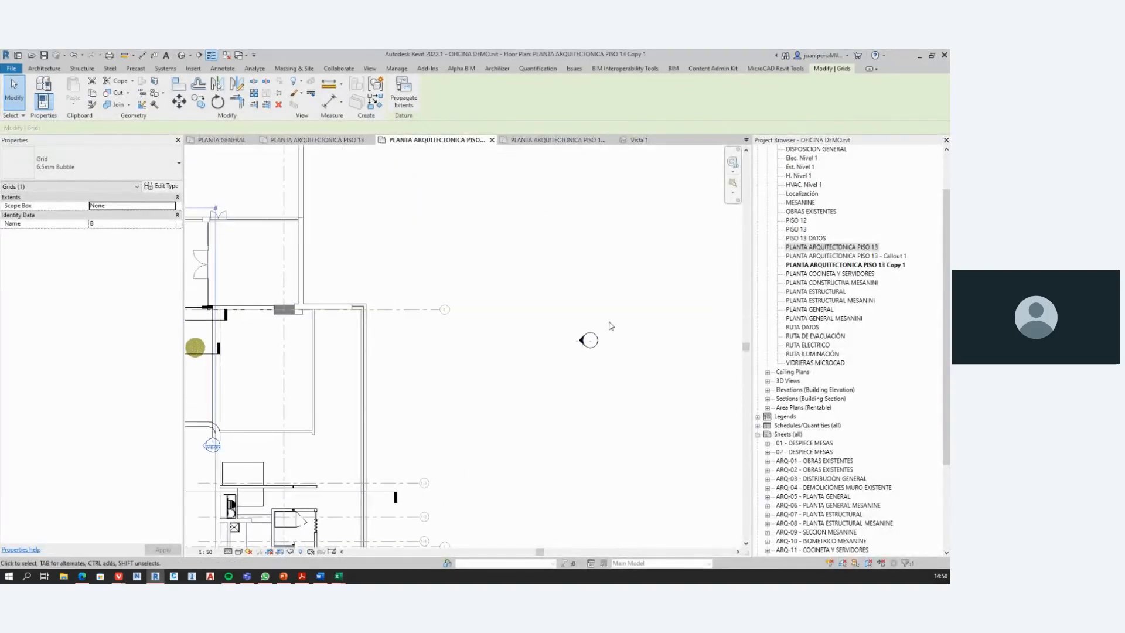
scroll(609, 325, up, 6)
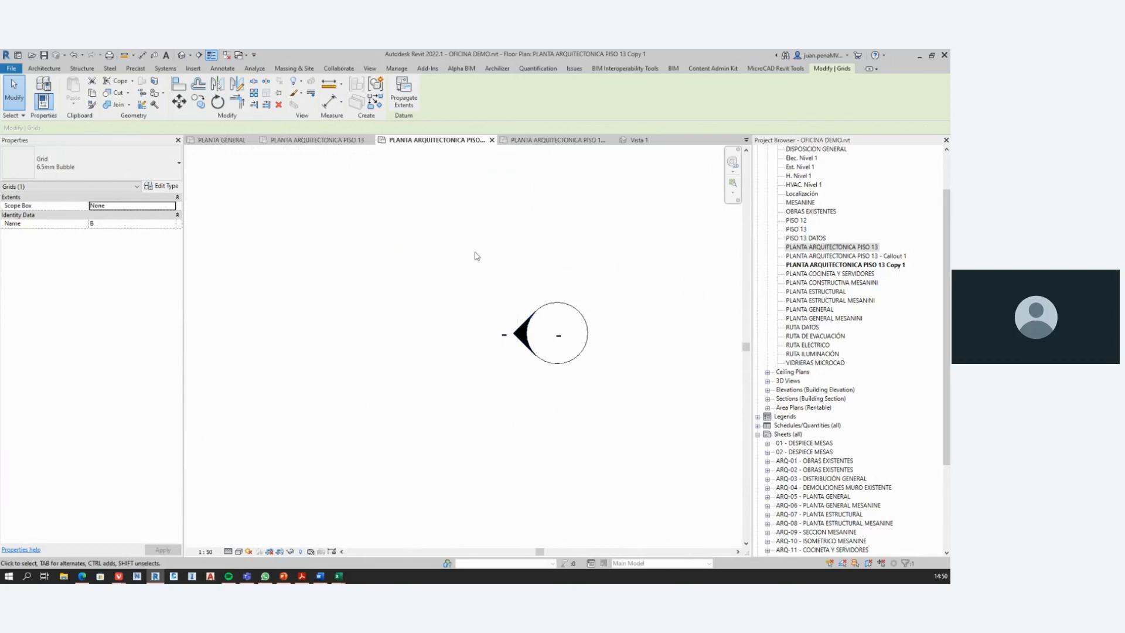
click(545, 286)
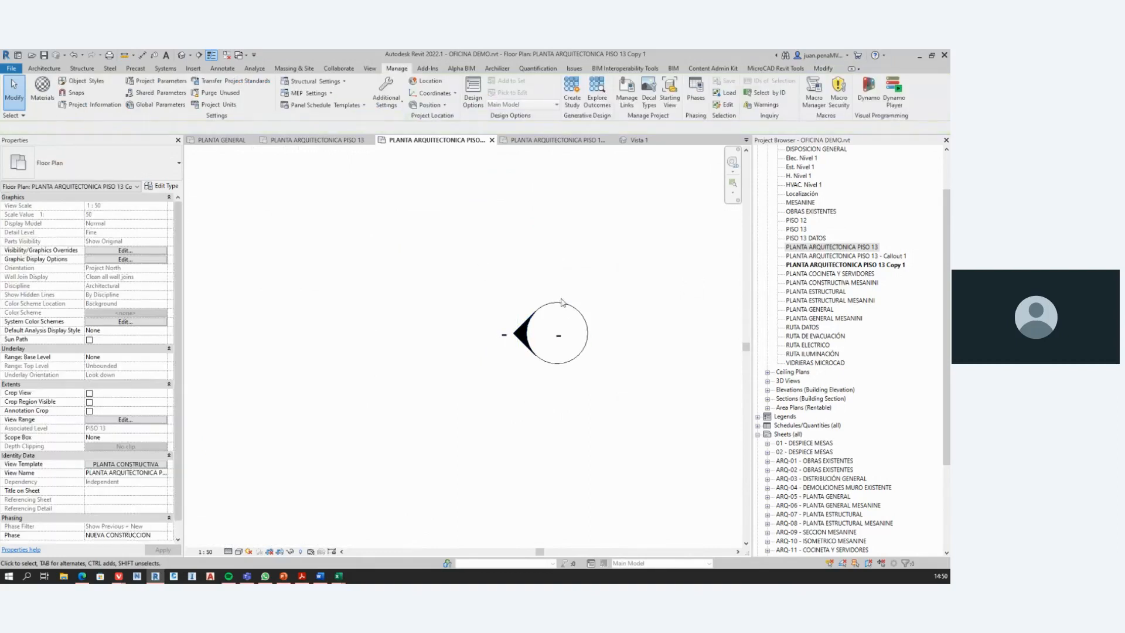
click(561, 304)
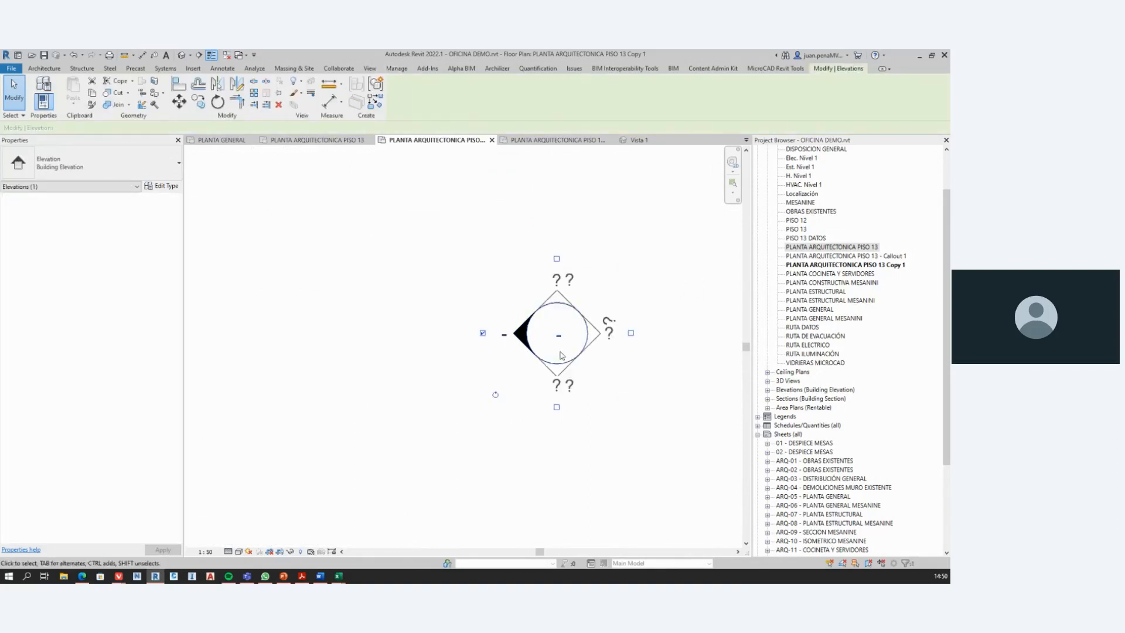
click(596, 319)
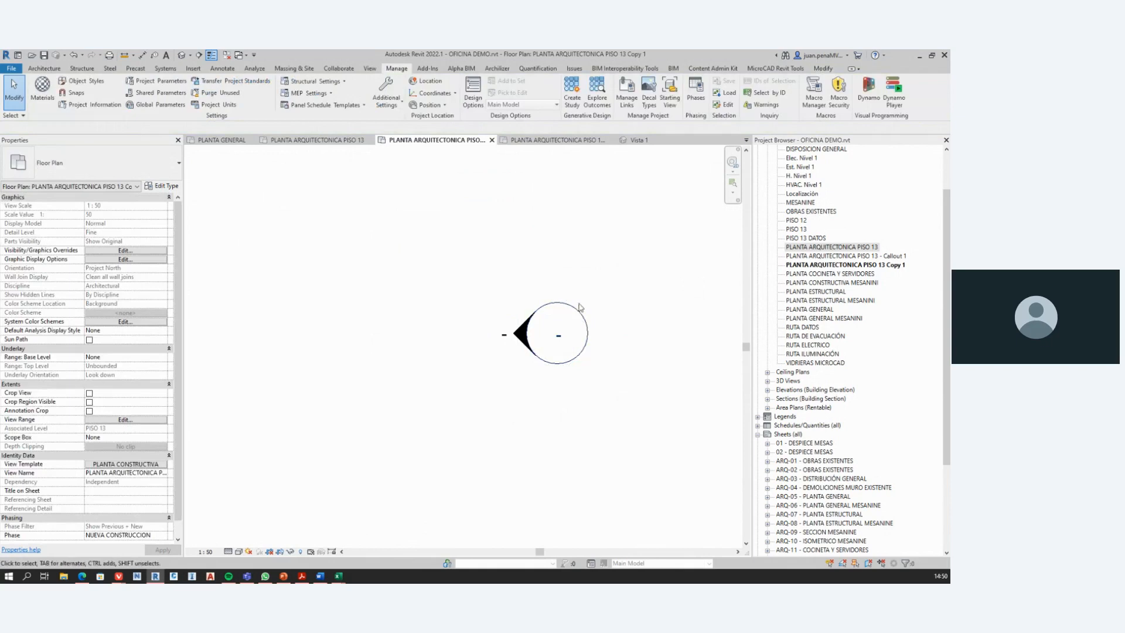
click(581, 310)
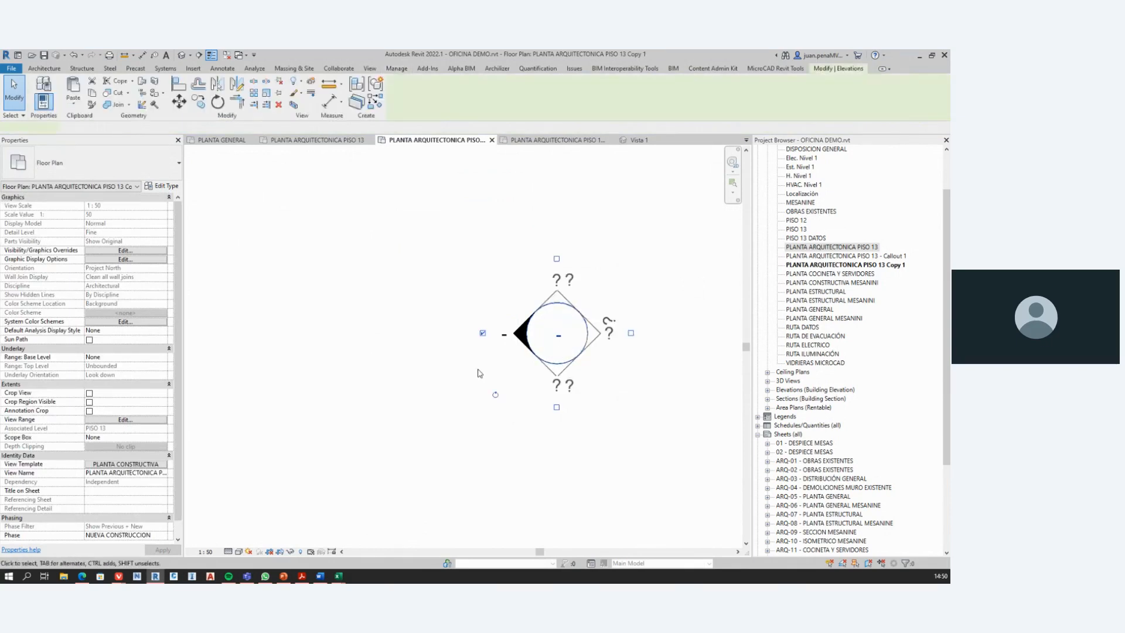
Step: Select the elevation tag's arrow and move only its view line to the building's east wall, then clear the selection
click(519, 331)
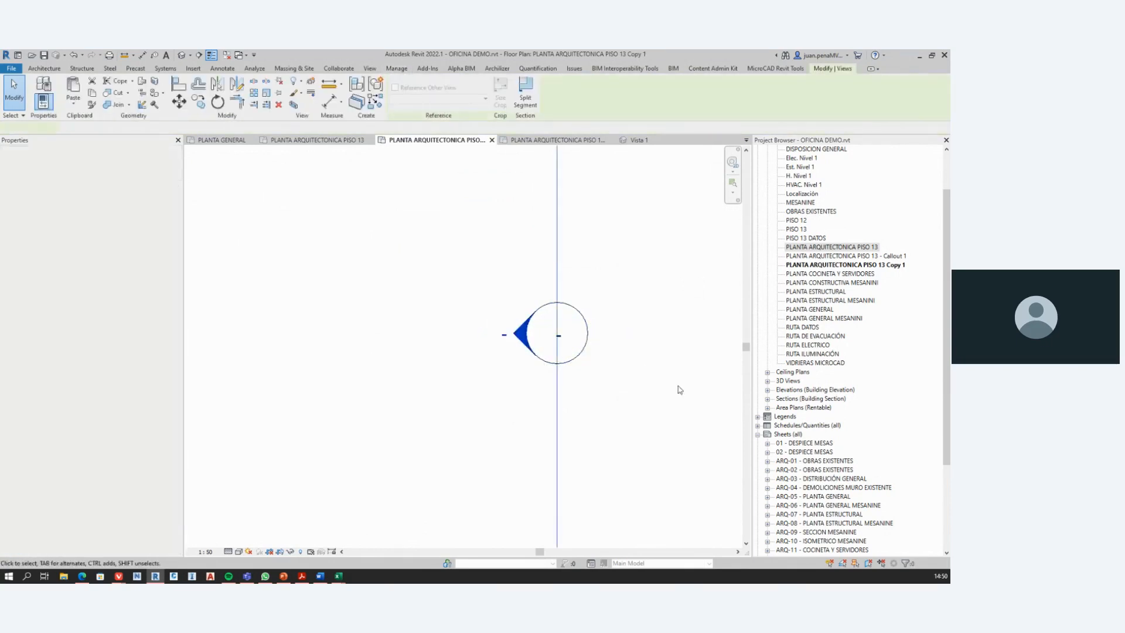
scroll(654, 389, down, 6)
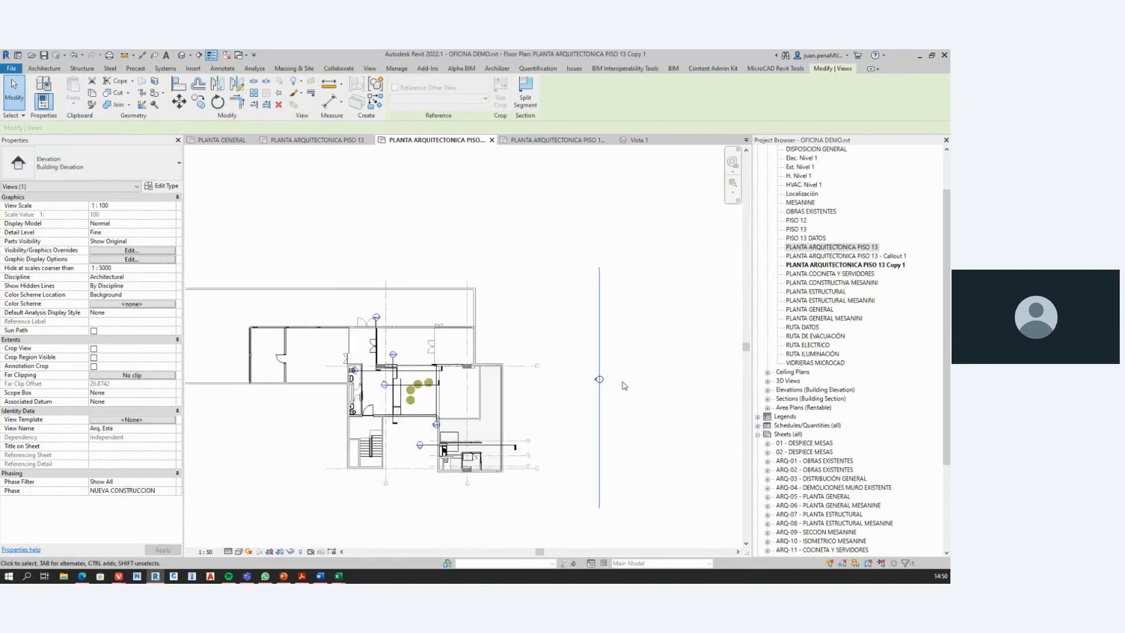
scroll(604, 379, up, 6)
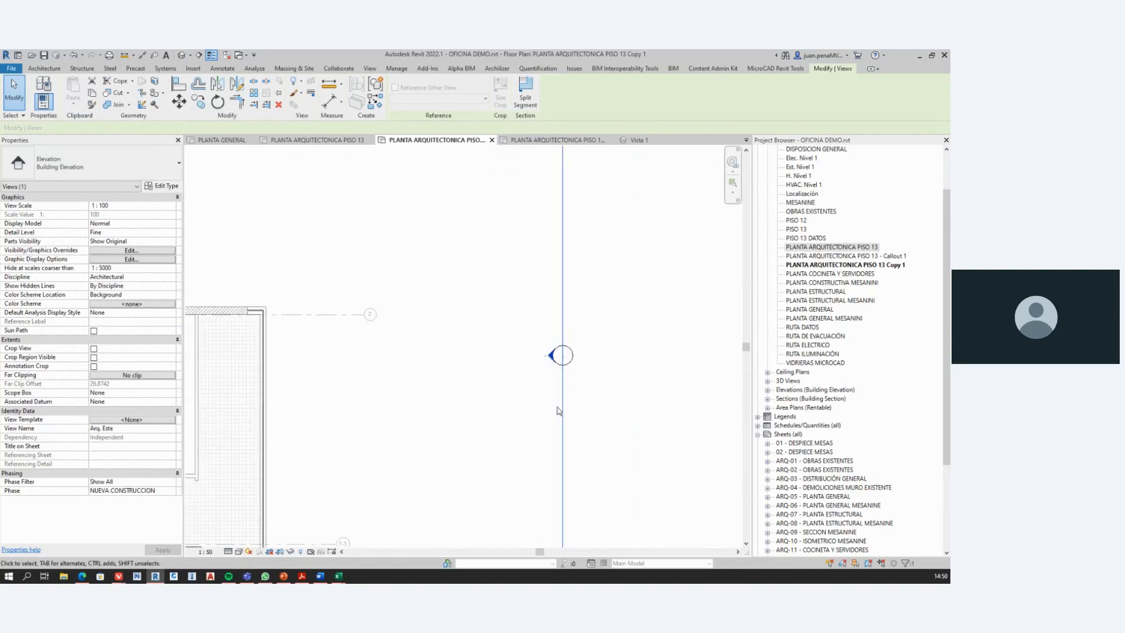
scroll(598, 369, down, 3)
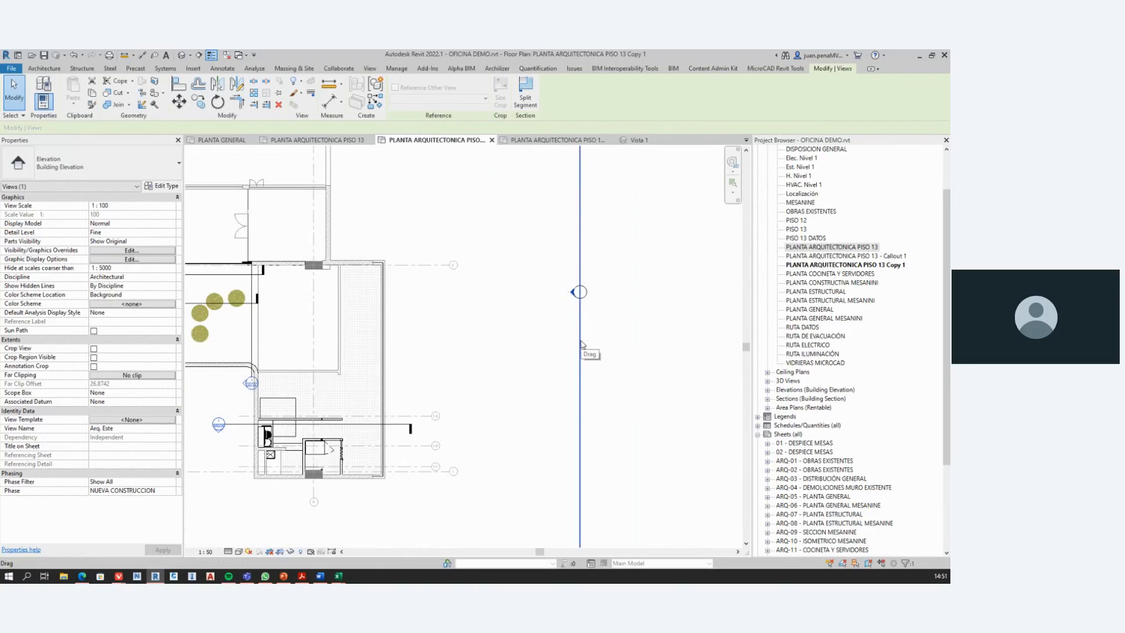
drag(581, 344, 380, 340)
click(560, 332)
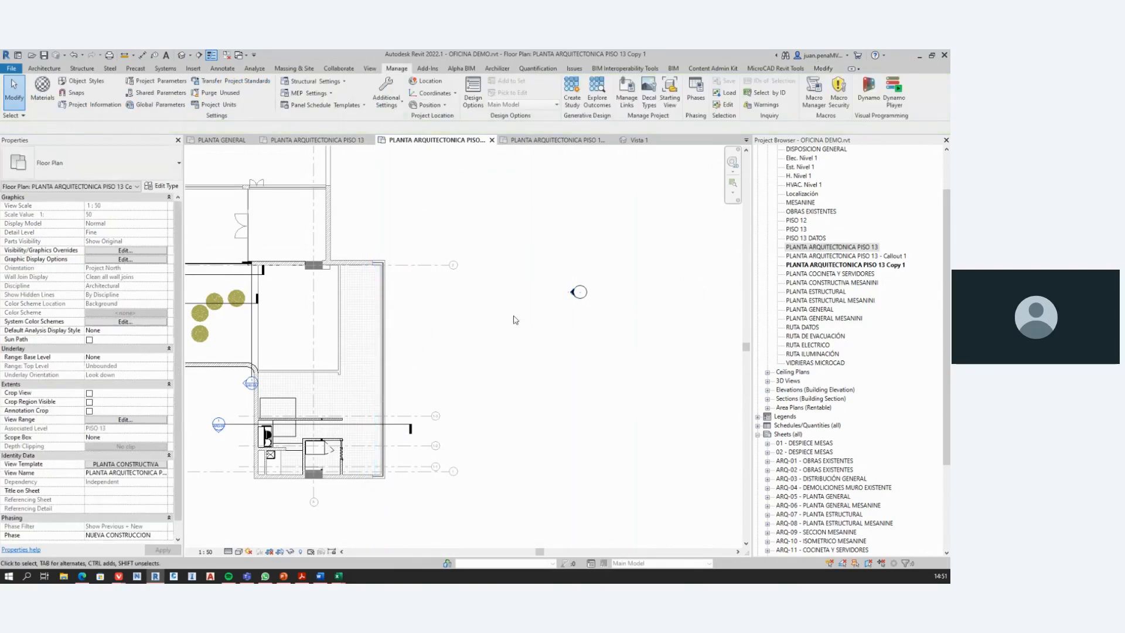
Step: Select the complete elevation tag, circle and arrow together, move it farther east of the building, and clear the selection
scroll(577, 300, up, 5)
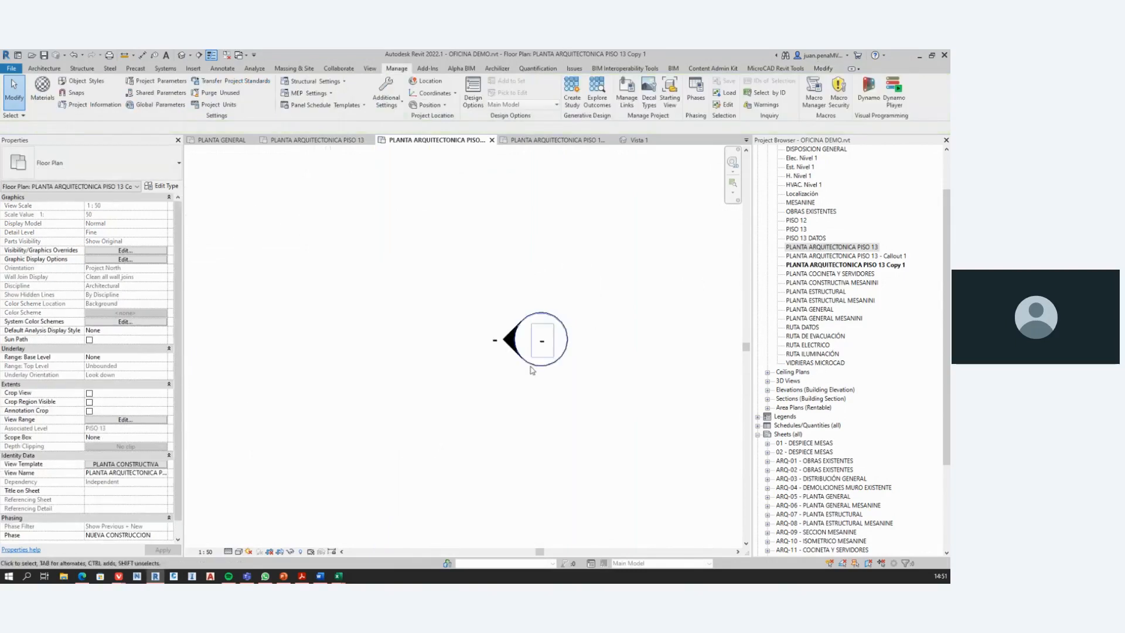
drag(441, 256, 630, 404)
scroll(615, 409, down, 6)
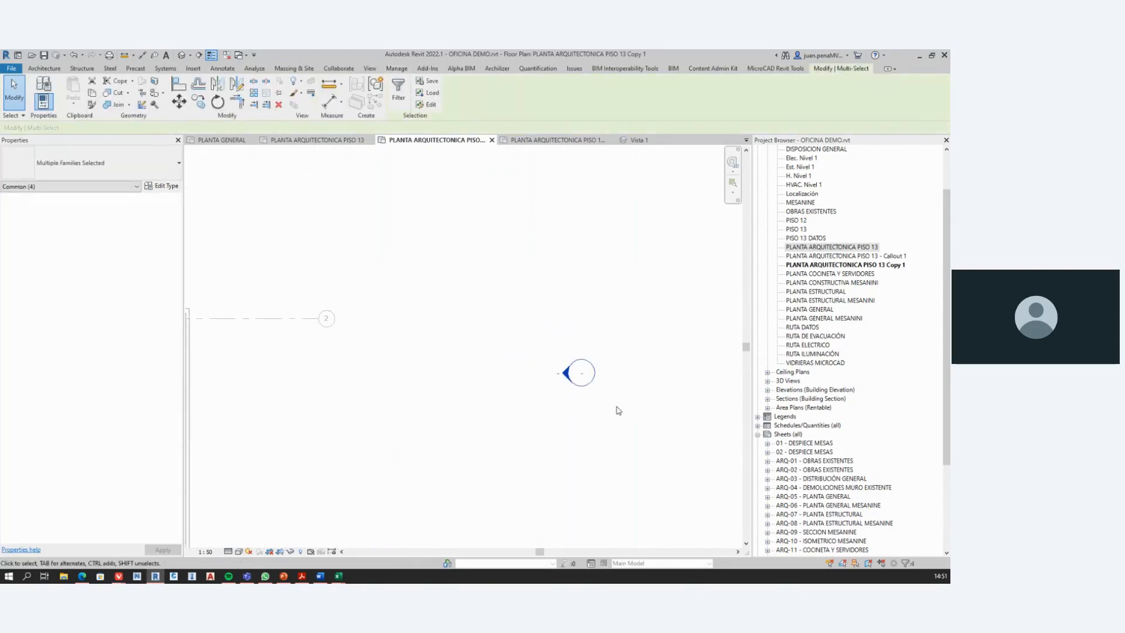
drag(586, 304, 616, 301)
key(Escape)
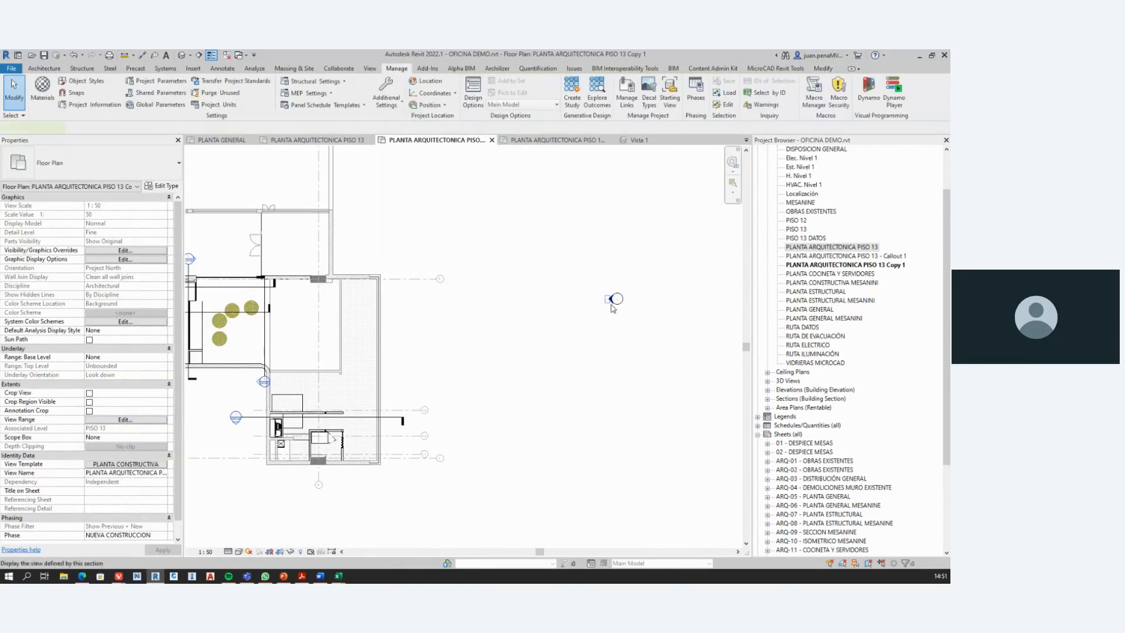
Step: Select the arrow of the elevation tag east of the building to examine its view line, then clear the selection
click(610, 301)
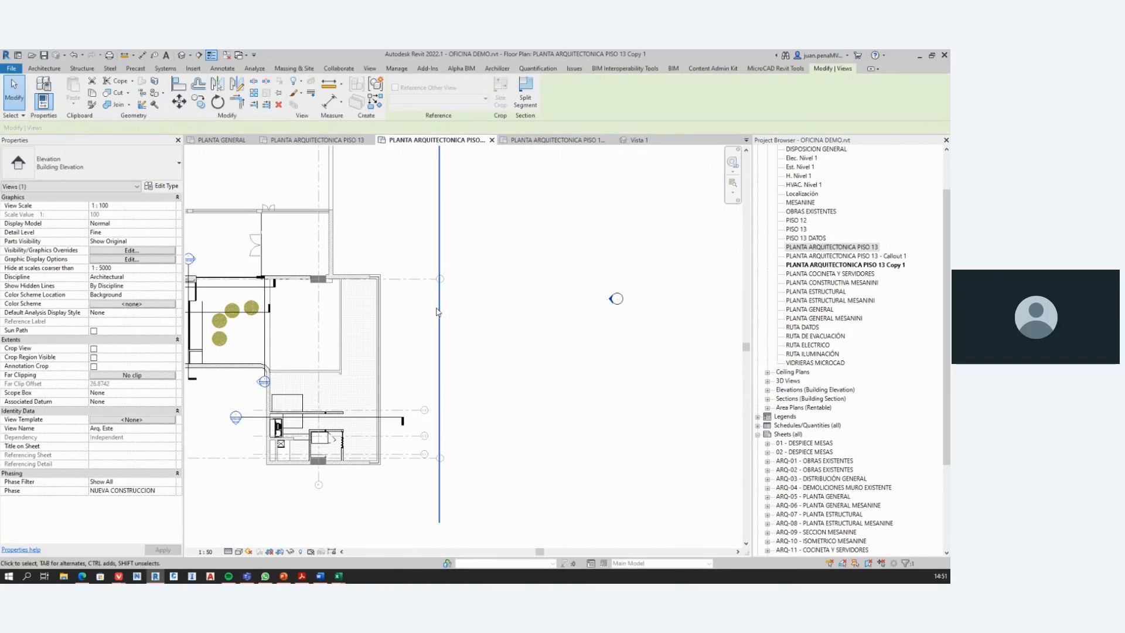
mouse_move(440, 309)
mouse_down()
mouse_move(422, 309)
mouse_move(433, 310)
mouse_up()
click(450, 337)
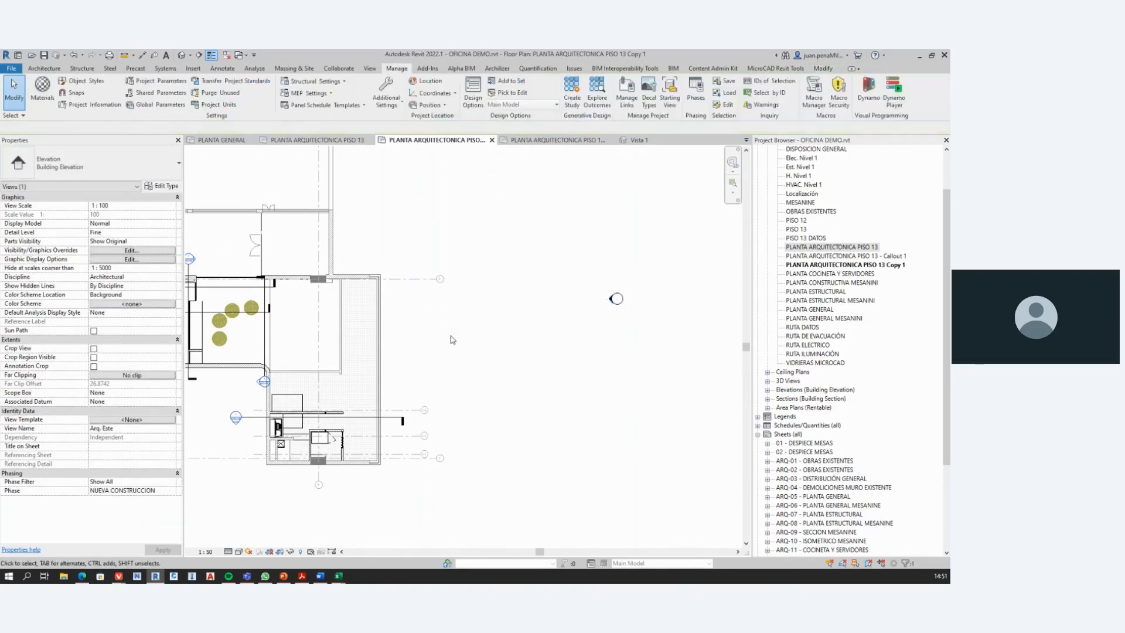
Step: Select the circle of the elevation tag east of the building, move the tag northeast, and clear the selection
scroll(612, 299, up, 4)
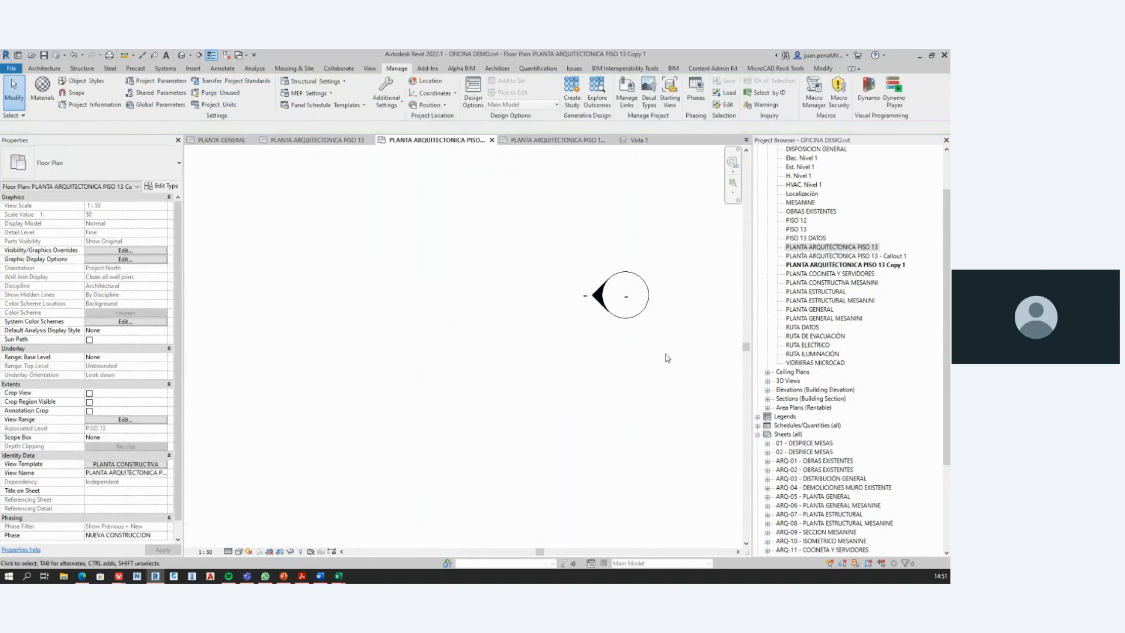
scroll(632, 323, down, 2)
mouse_move(614, 345)
middle_down()
mouse_move(533, 353)
mouse_move(502, 382)
mouse_move(513, 349)
middle_up()
scroll(540, 342, up, 3)
scroll(540, 347, down, 1)
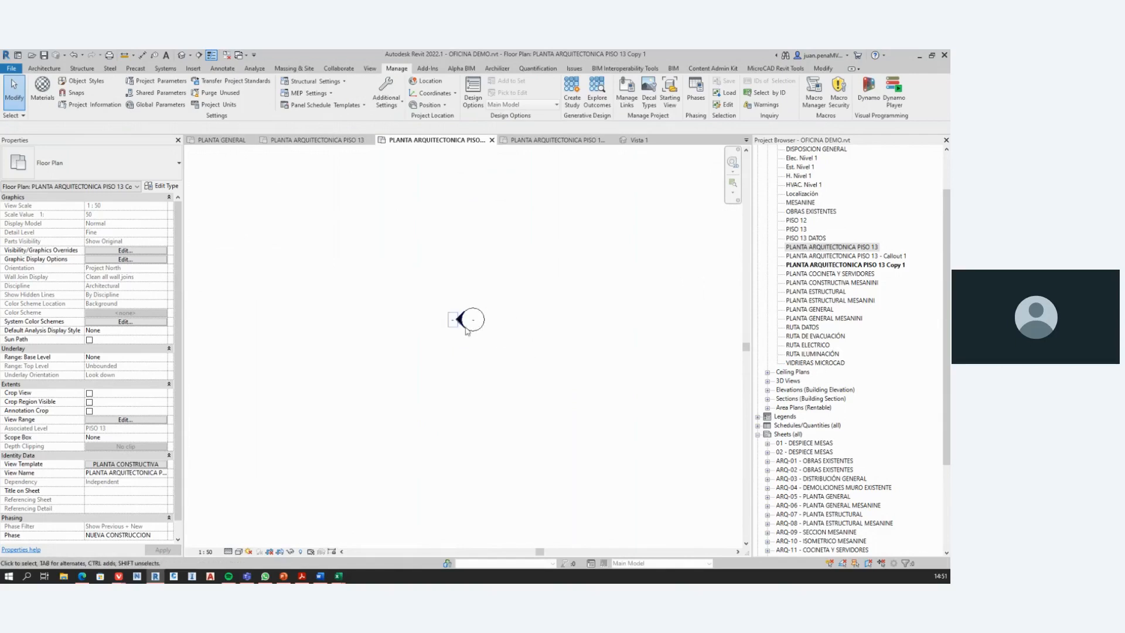
click(476, 323)
scroll(475, 310, up, 3)
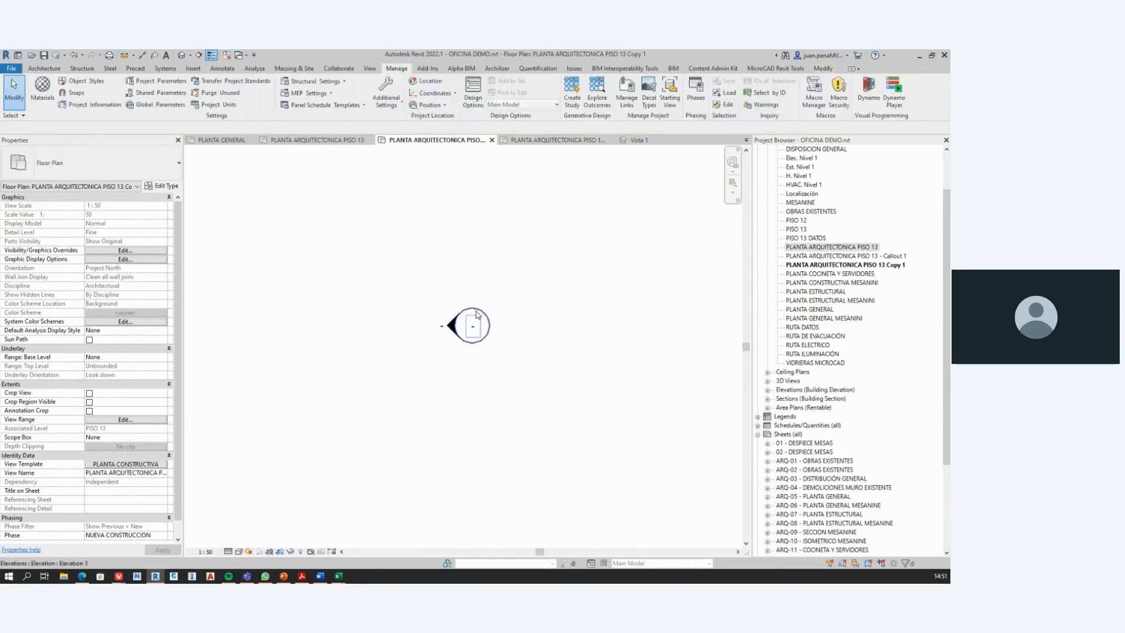
click(475, 319)
scroll(491, 345, down, 2)
ctrl+drag(498, 327, 551, 223)
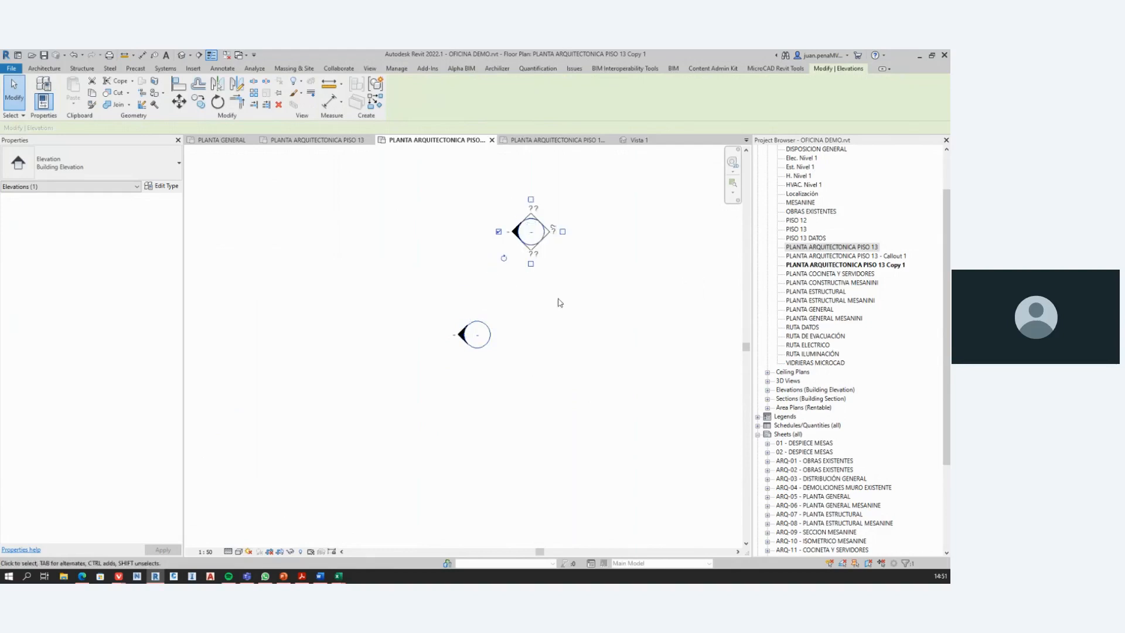
click(557, 302)
scroll(559, 311, down, 2)
scroll(561, 319, down, 3)
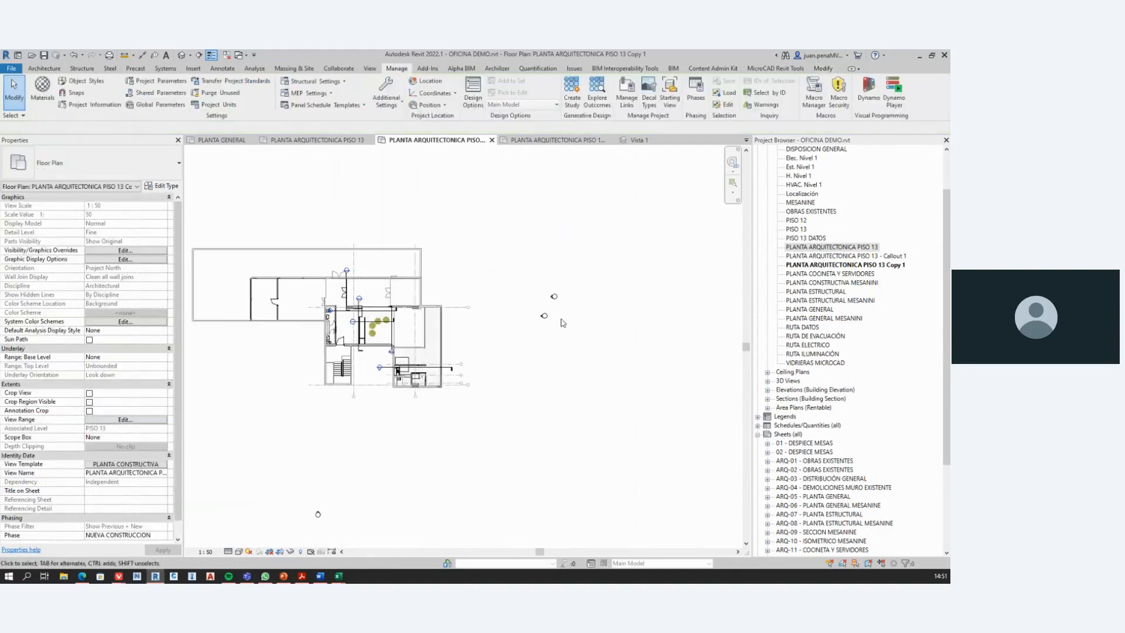
Step: Try to delete the northern of the two elevation tags east of the building, cancel the deletion, and clear the selection
scroll(560, 323, up, 2)
scroll(477, 321, up, 1)
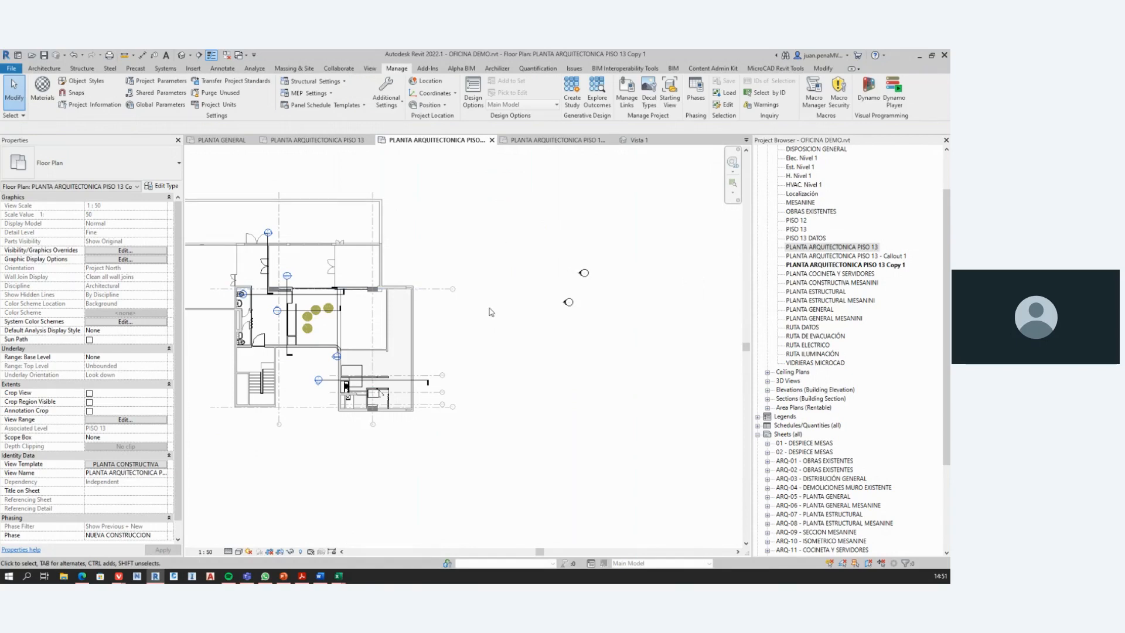
drag(557, 240, 611, 296)
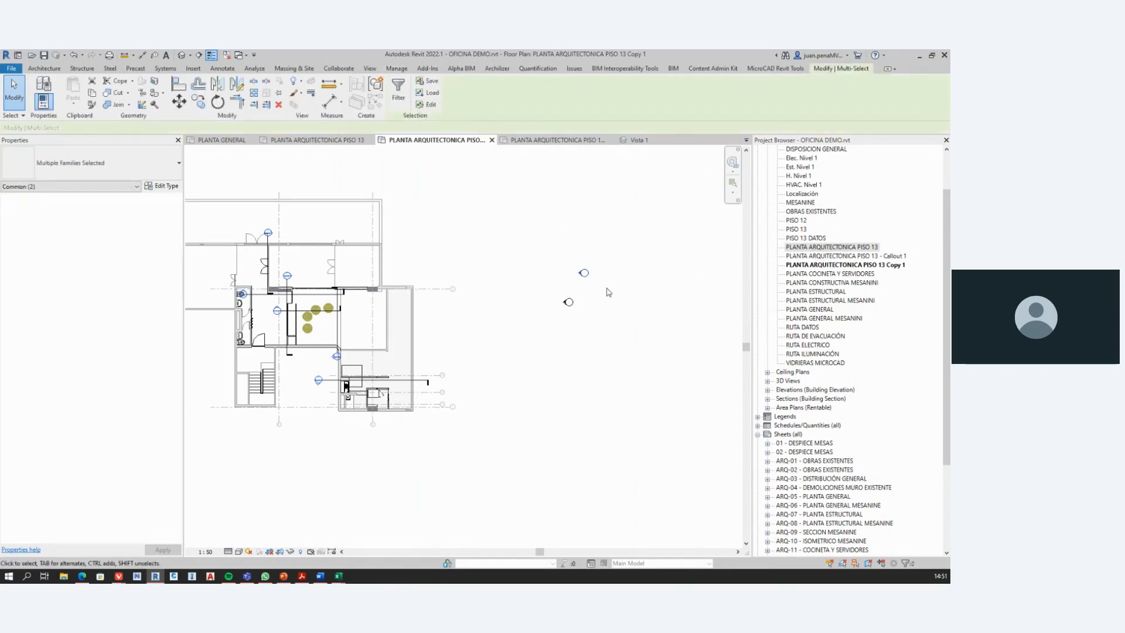
key(Delete)
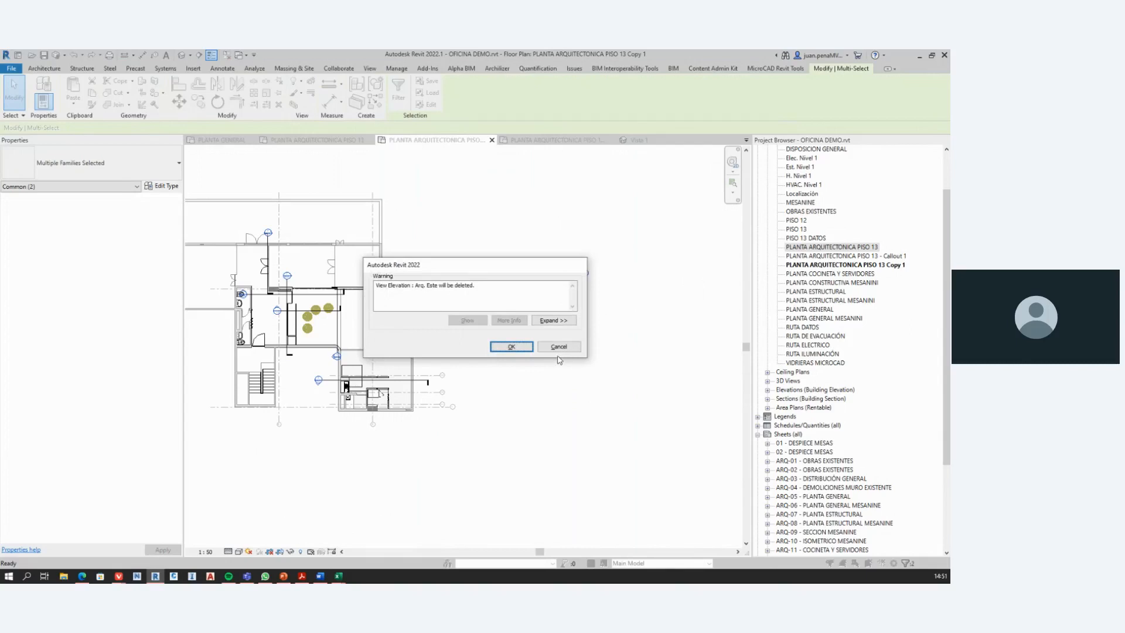
click(558, 347)
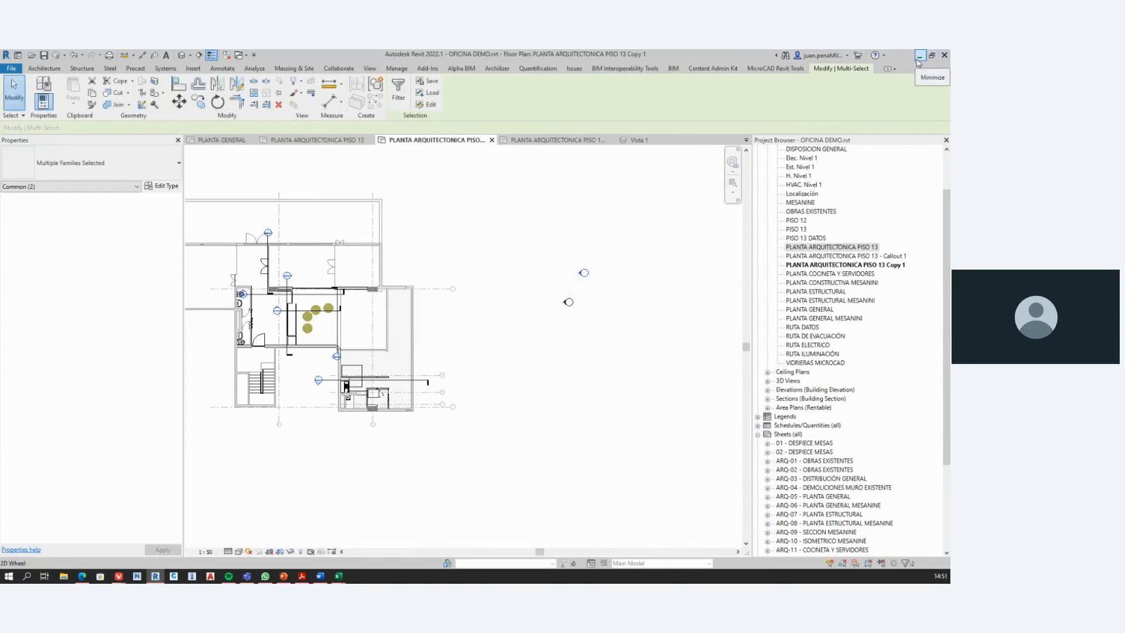
click(584, 274)
key(Escape)
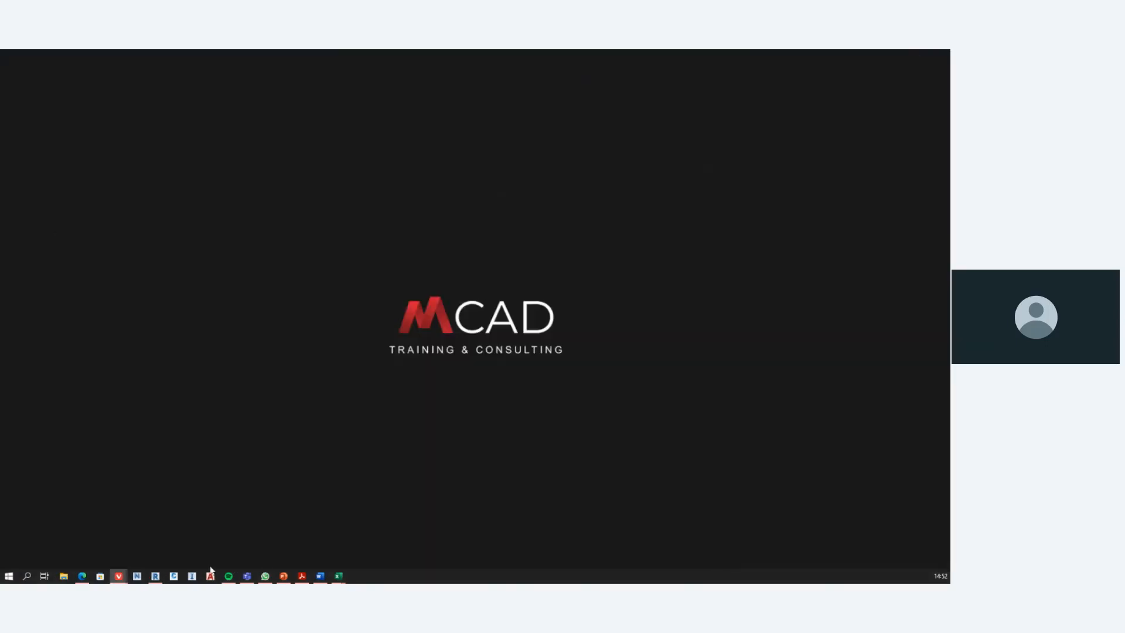
Step: Switch to the PowerPoint presentation, display slide #11 about not copying a family that is not visible in the view, and return to Revit
click(154, 578)
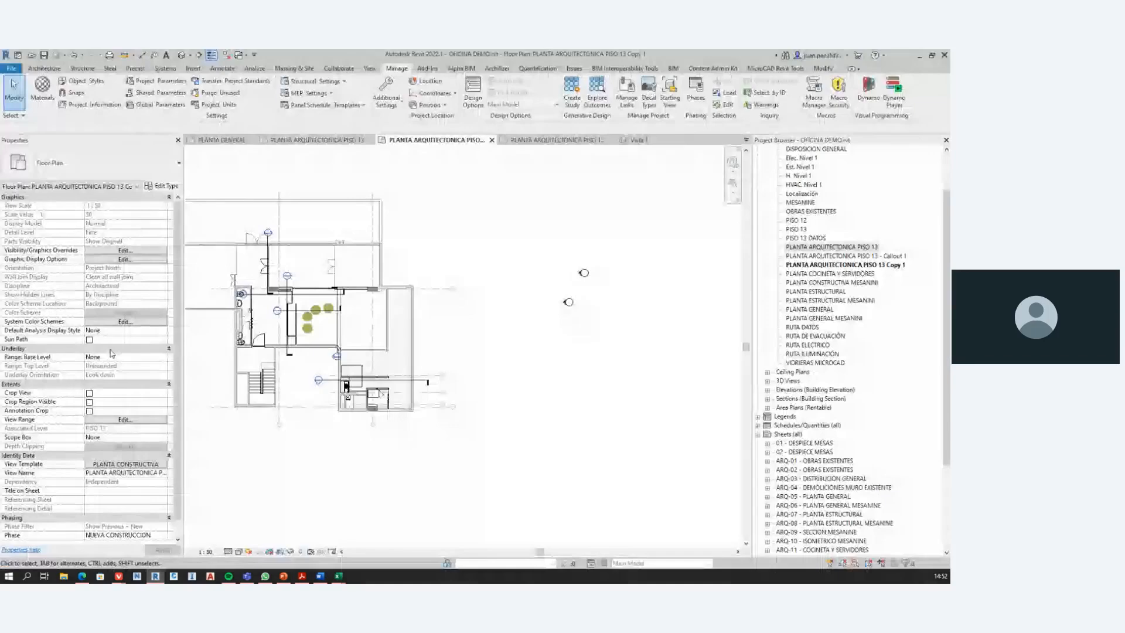
click(284, 576)
scroll(112, 393, down, 1)
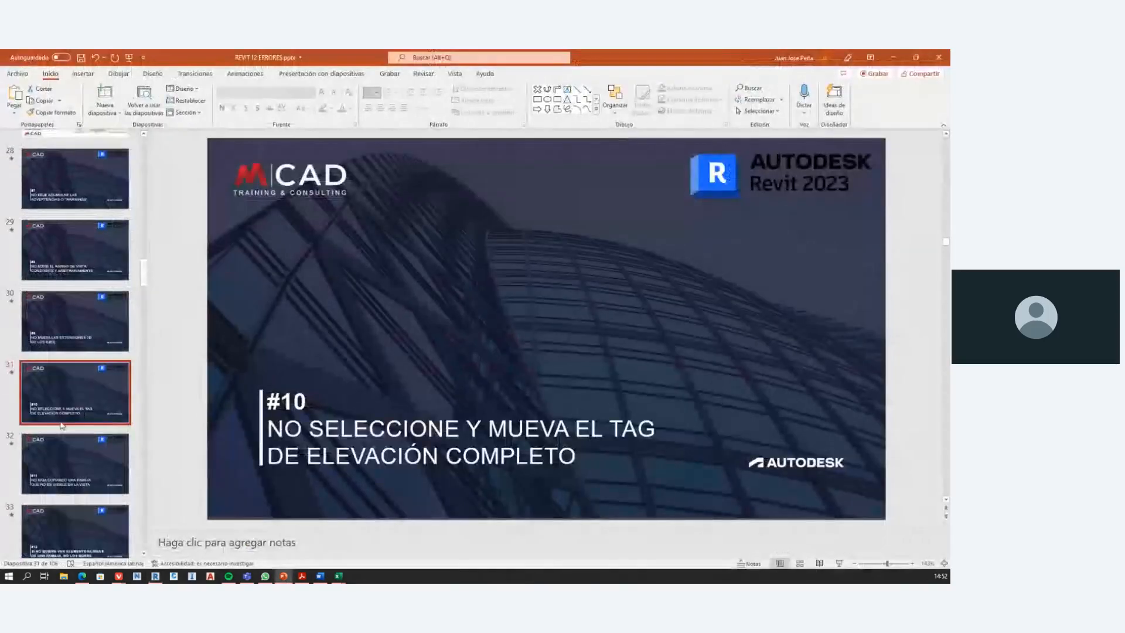
click(76, 406)
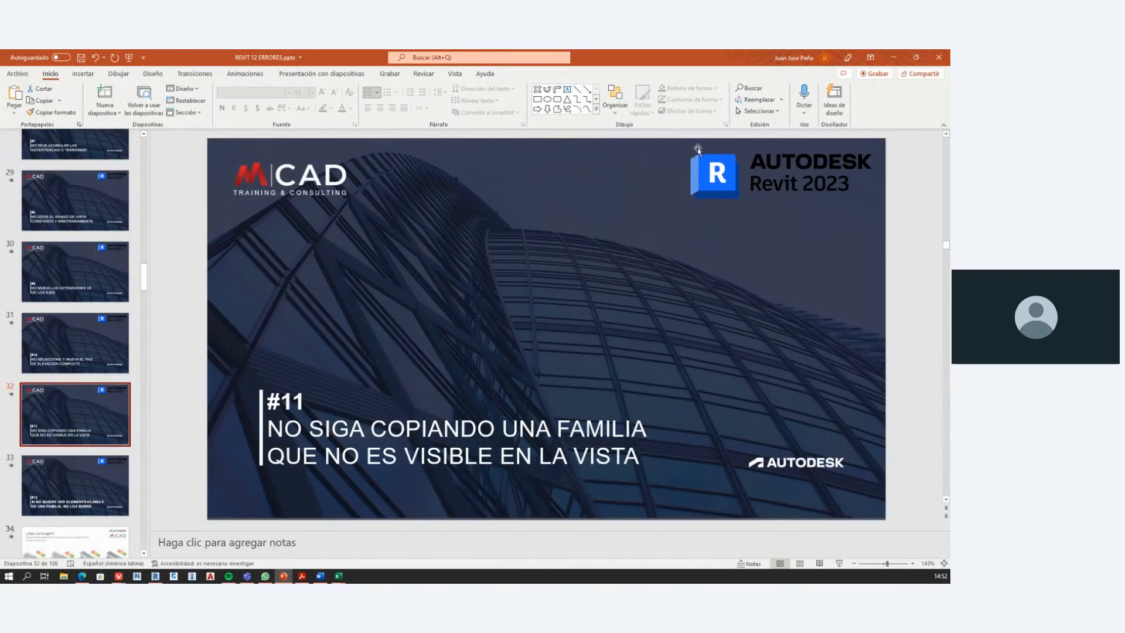
click(900, 61)
scroll(428, 409, up, 3)
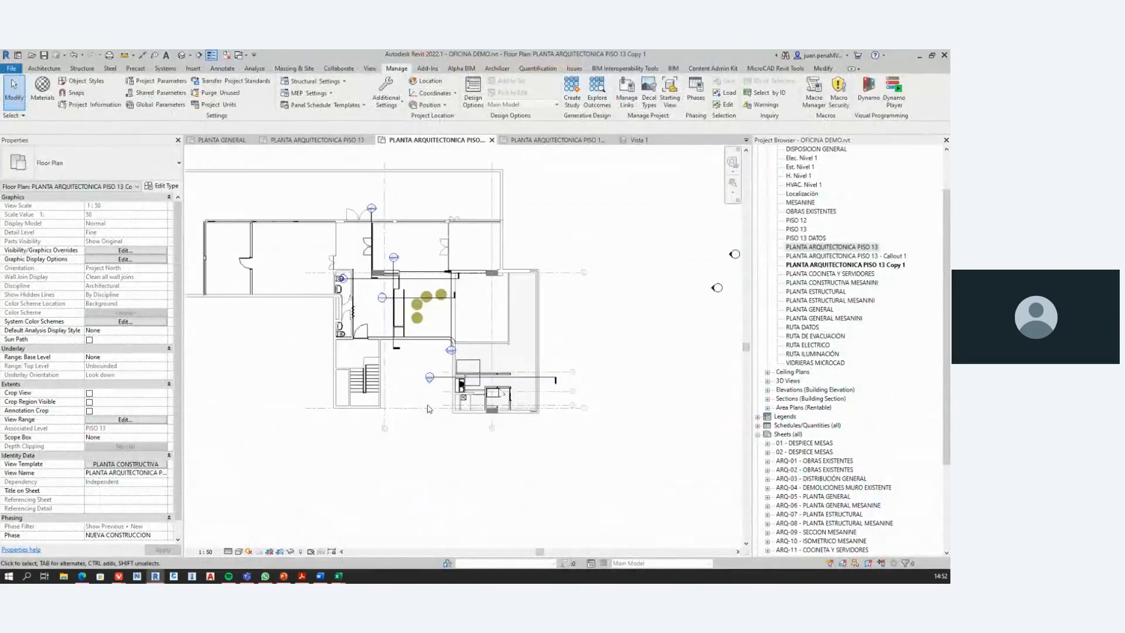
scroll(427, 409, up, 2)
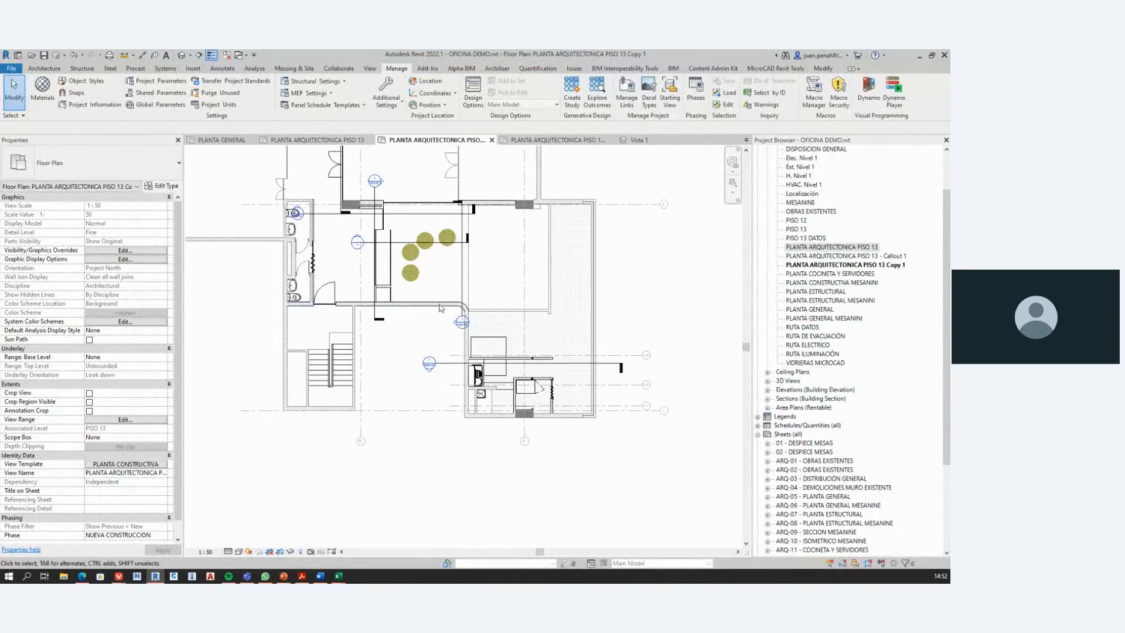
click(193, 68)
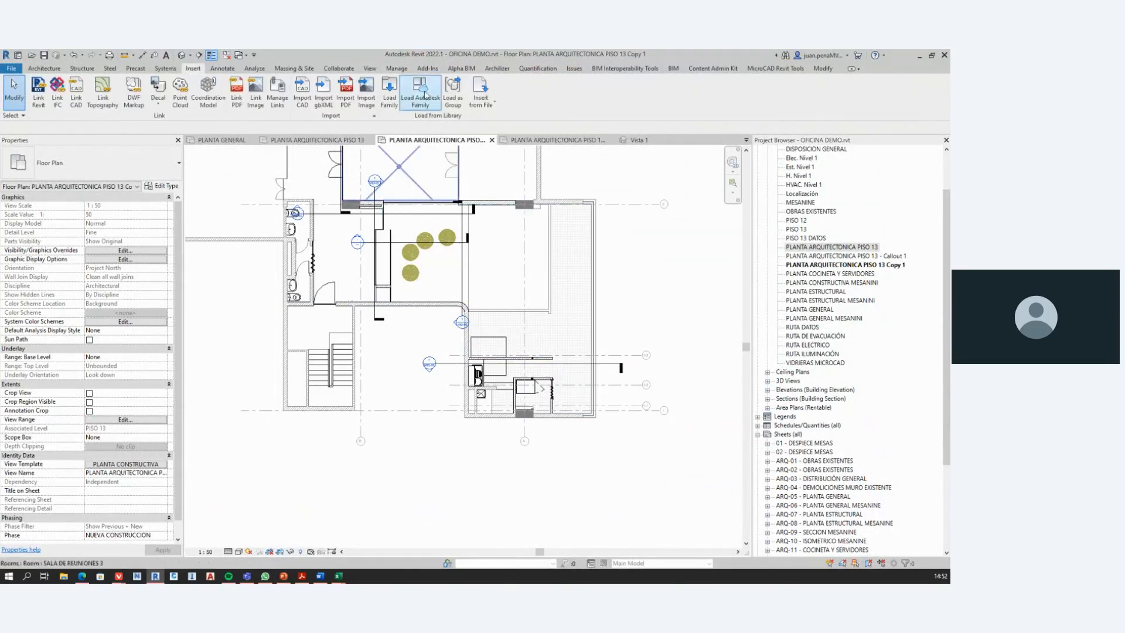
scroll(486, 316, down, 2)
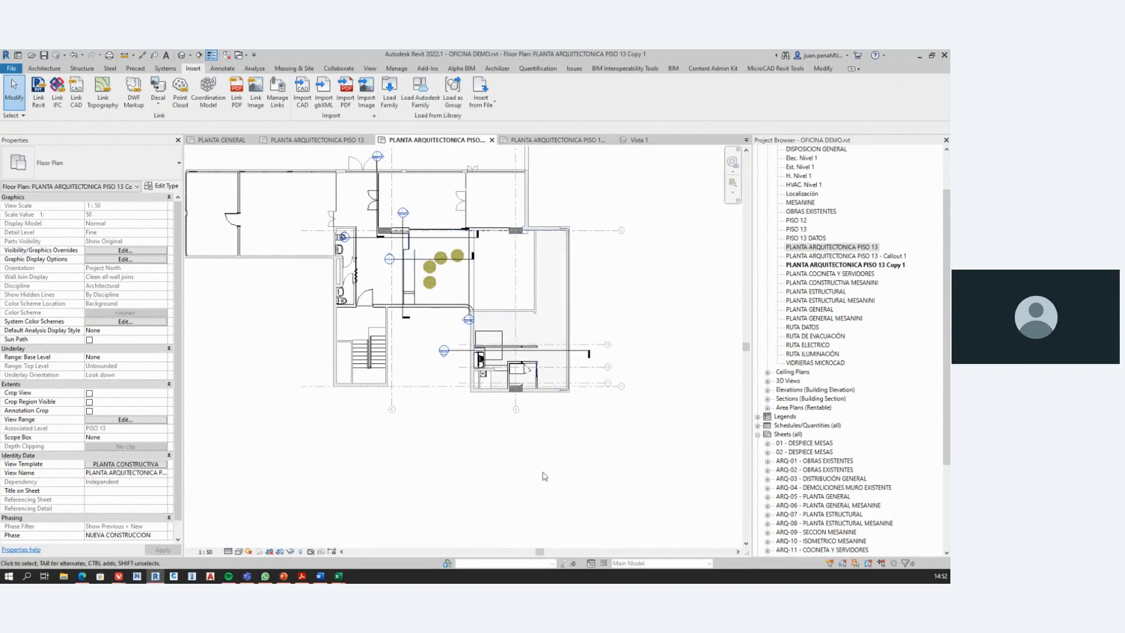
scroll(463, 368, down, 3)
scroll(479, 412, up, 5)
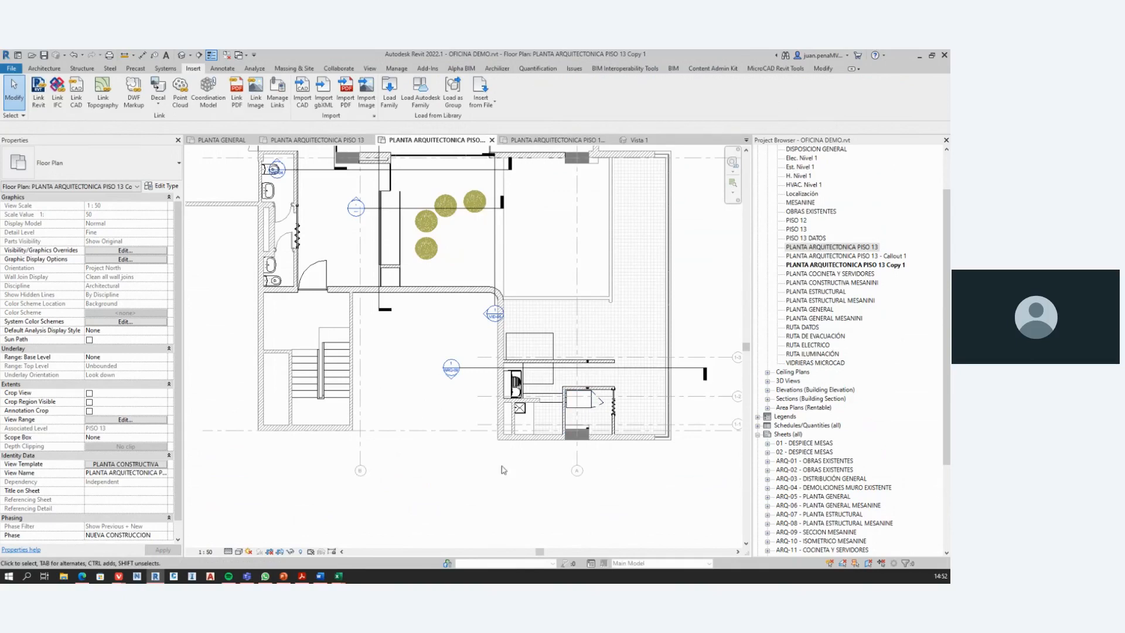
Step: Check the floor plan's Visibility/Graphics overrides without changing them, and set its view template to <None>
key(v)
key(g)
click(674, 430)
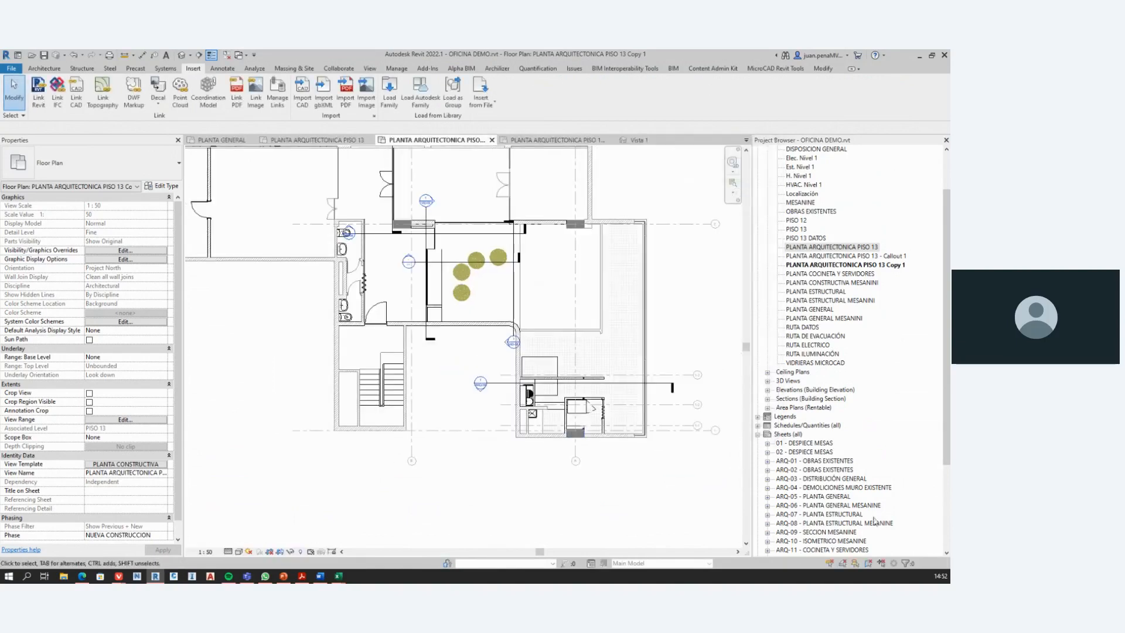
click(162, 464)
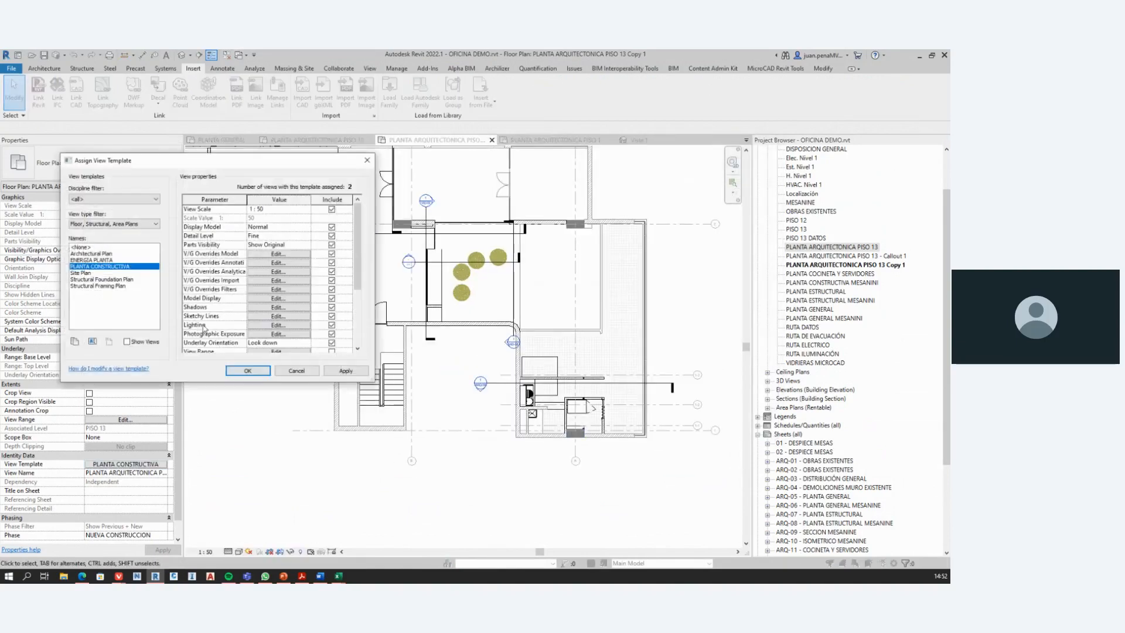
click(95, 247)
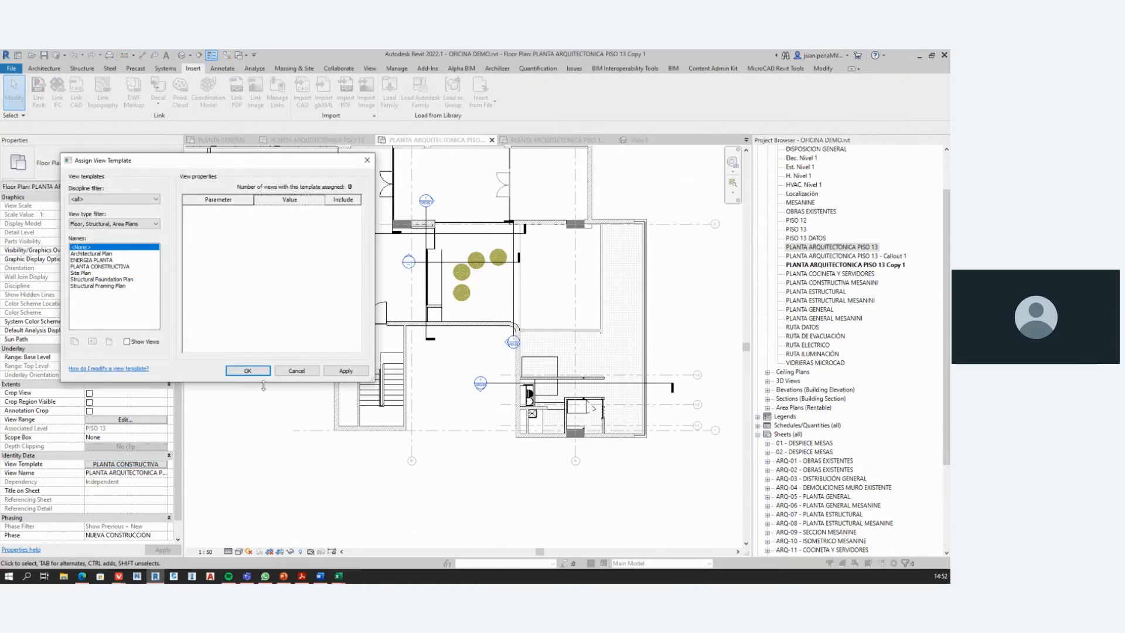
click(247, 371)
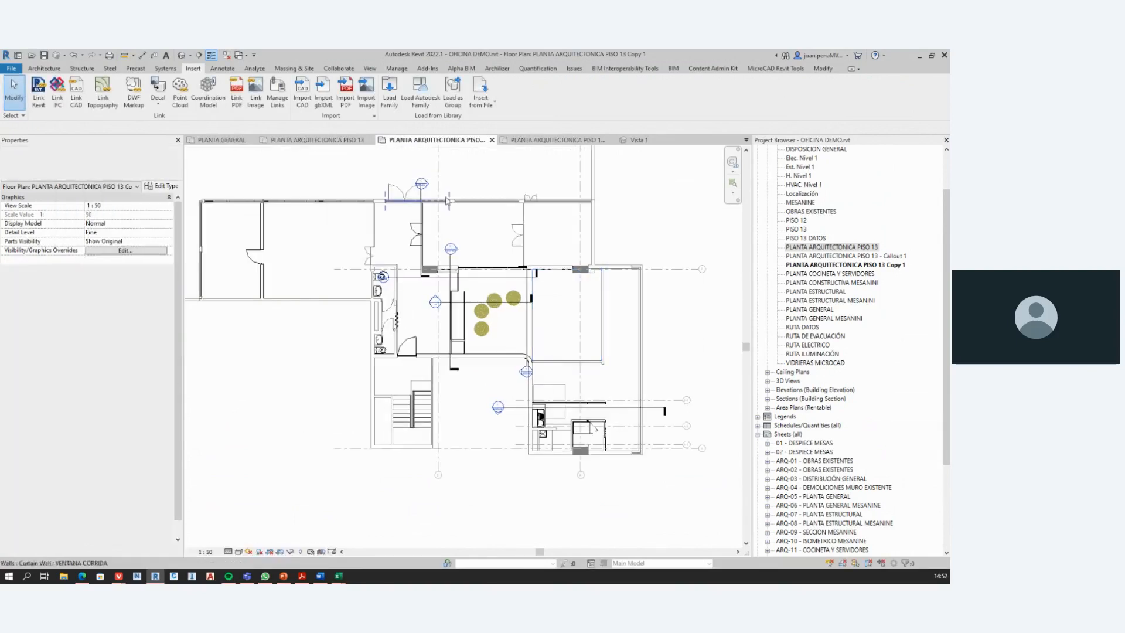
Step: Hide the Structural Columns model category in the floor plan's Visibility/Graphic Overrides and apply the change
click(390, 101)
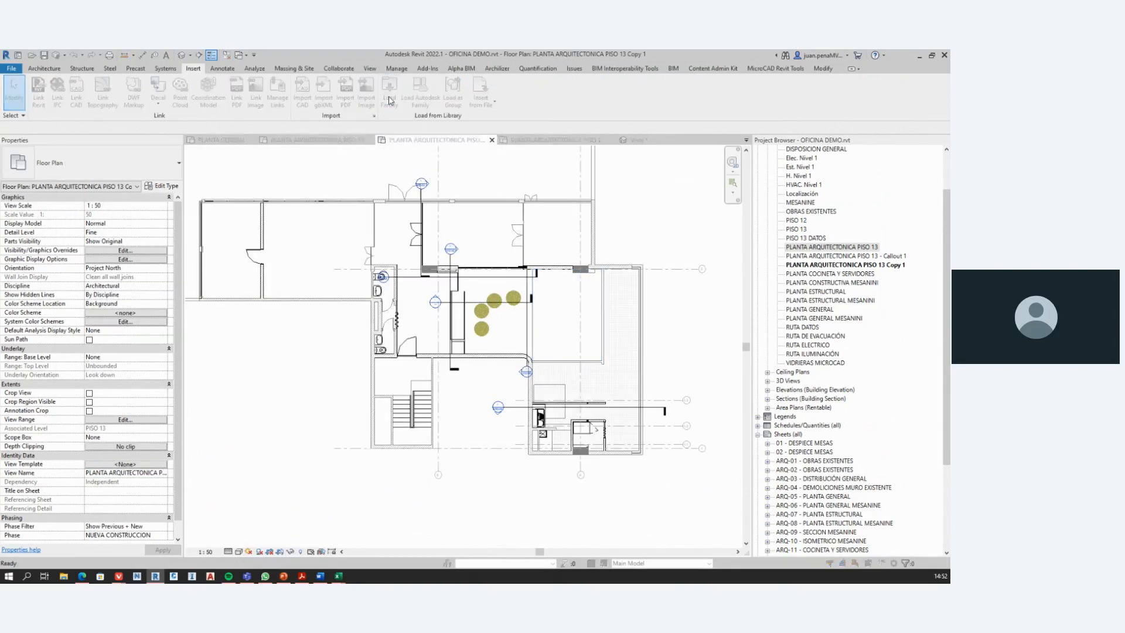
key(Escape)
key(v)
key(g)
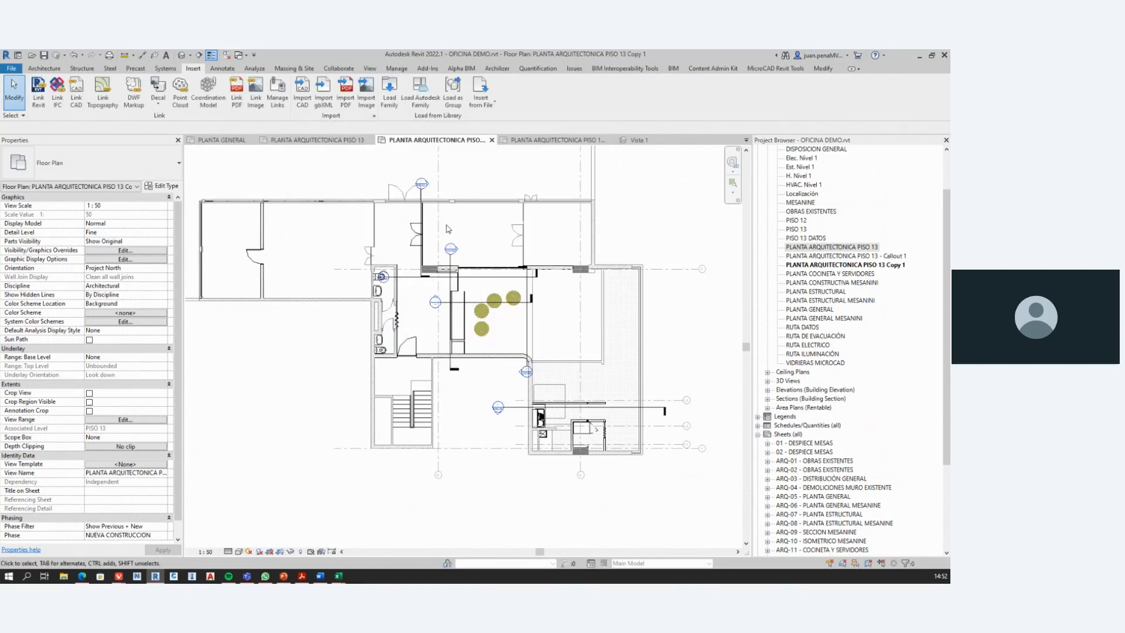
scroll(497, 299, down, 10)
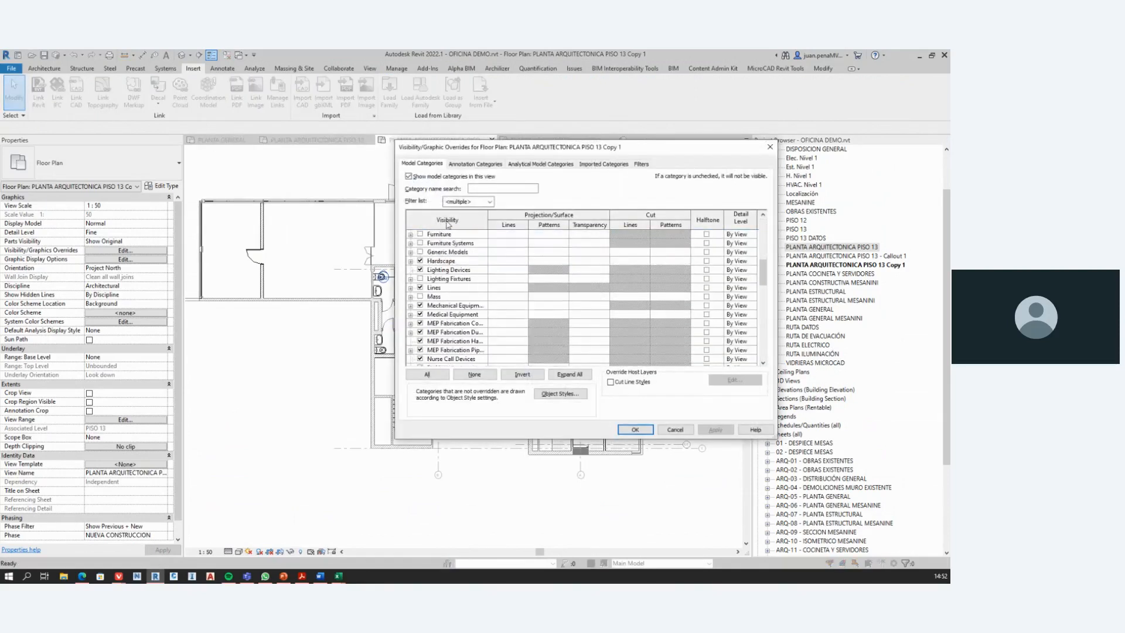
key(s)
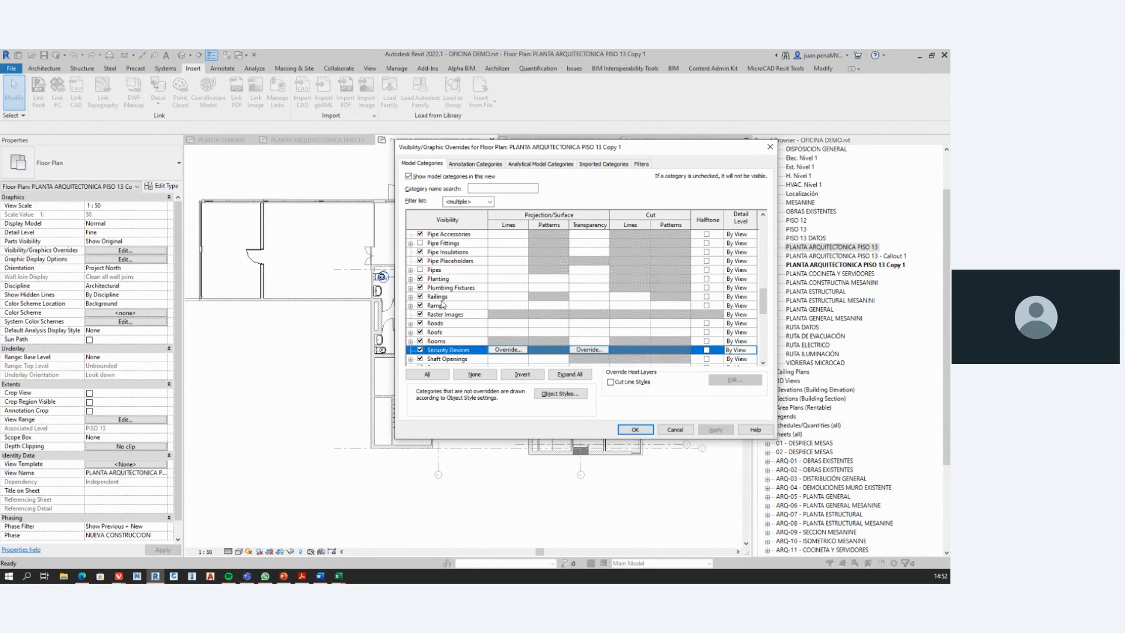
scroll(437, 299, down, 4)
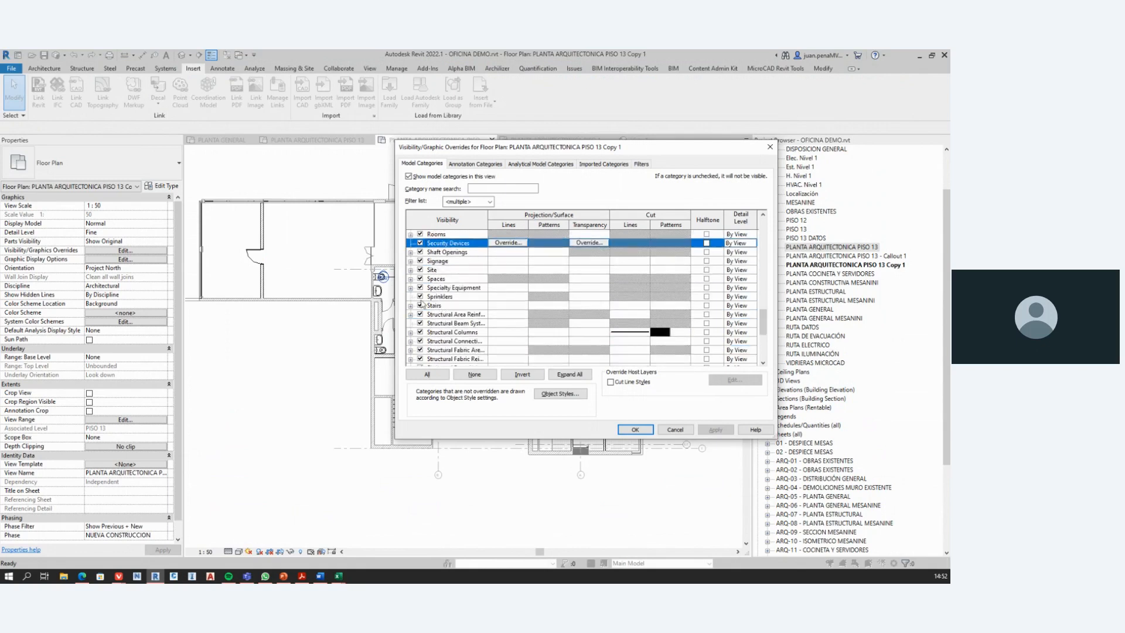
scroll(423, 313, down, 1)
click(420, 297)
click(635, 430)
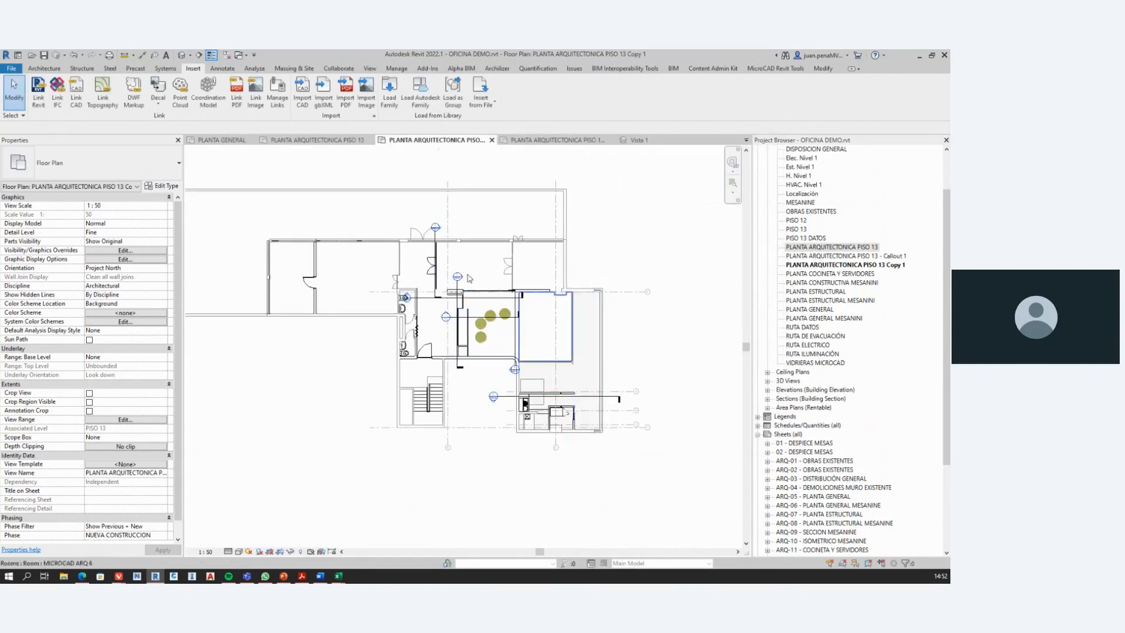
Step: Place three M_Concrete-Rectangular-Column 850 x 400mm structural columns on the same spot at the intersection of grids A and 1
click(82, 69)
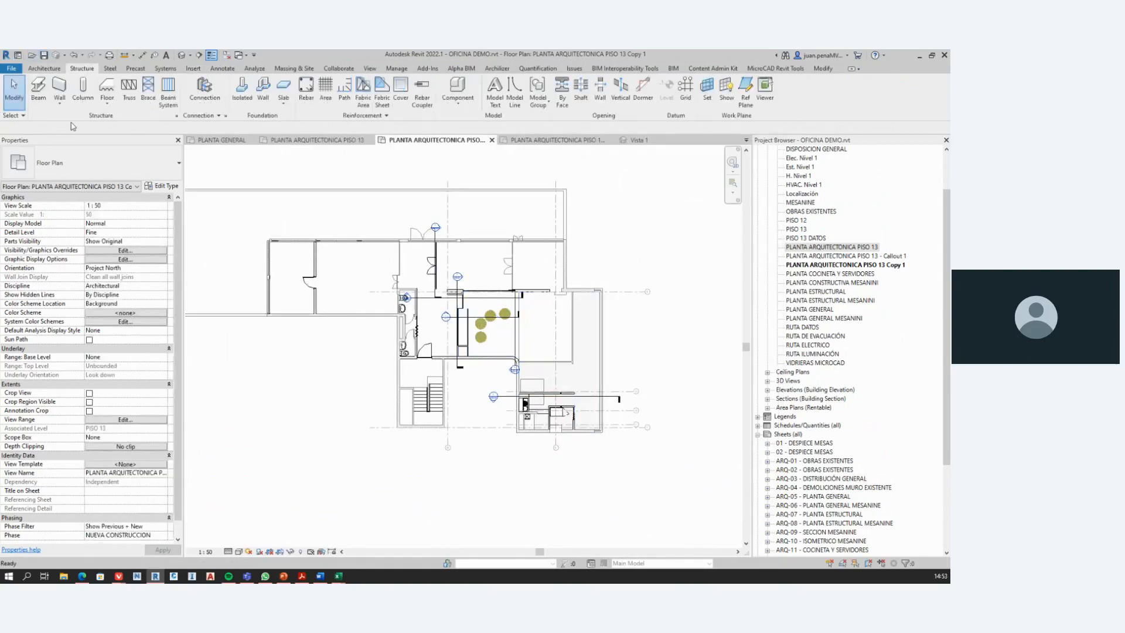
click(82, 88)
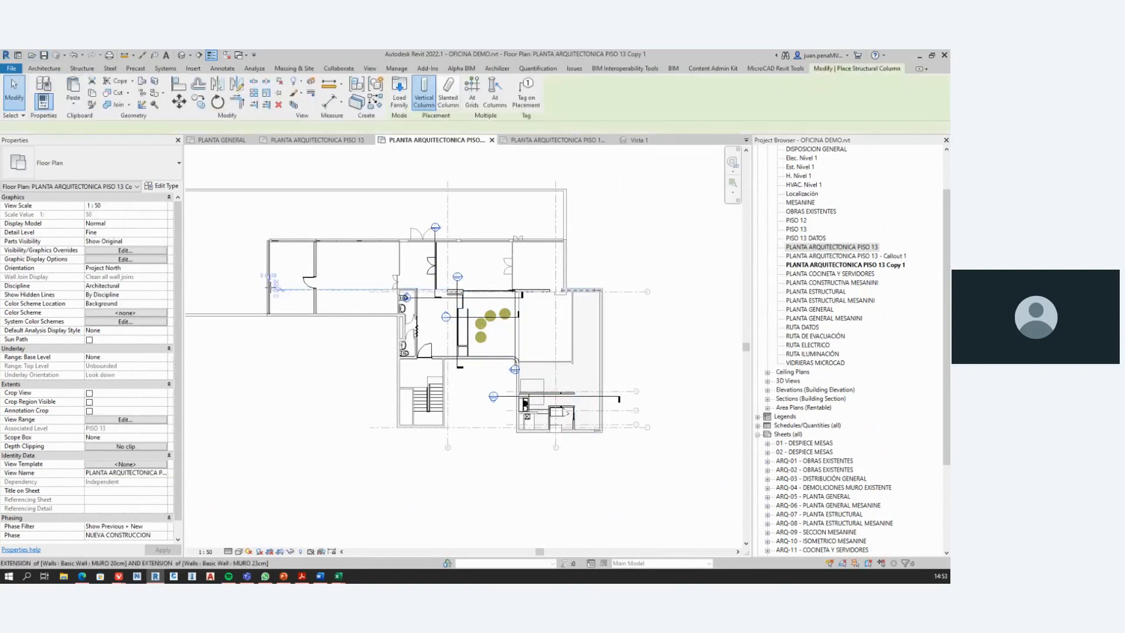
scroll(351, 414, up, 3)
middle_drag(524, 420, 410, 409)
middle_drag(583, 423, 495, 422)
scroll(487, 433, up, 5)
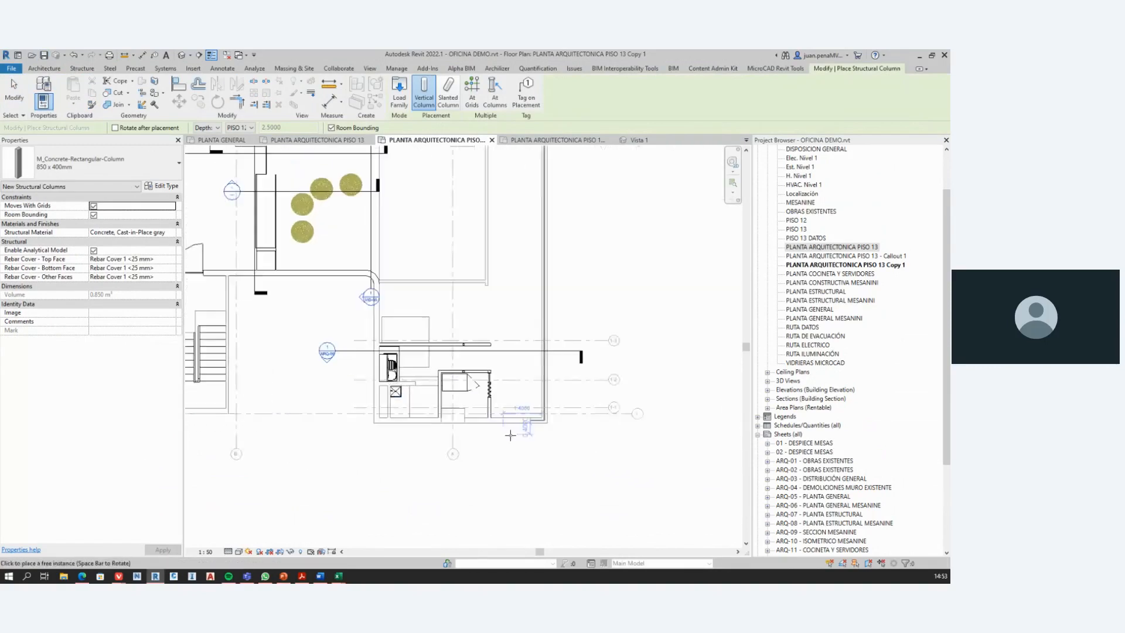
scroll(481, 440, up, 6)
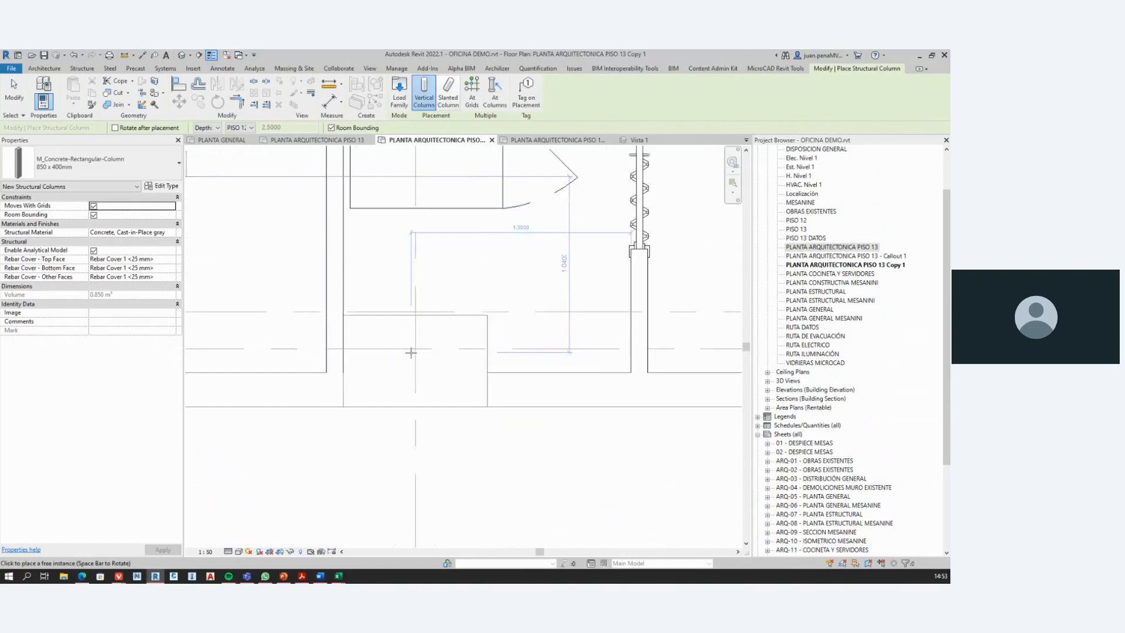
scroll(424, 346, down, 3)
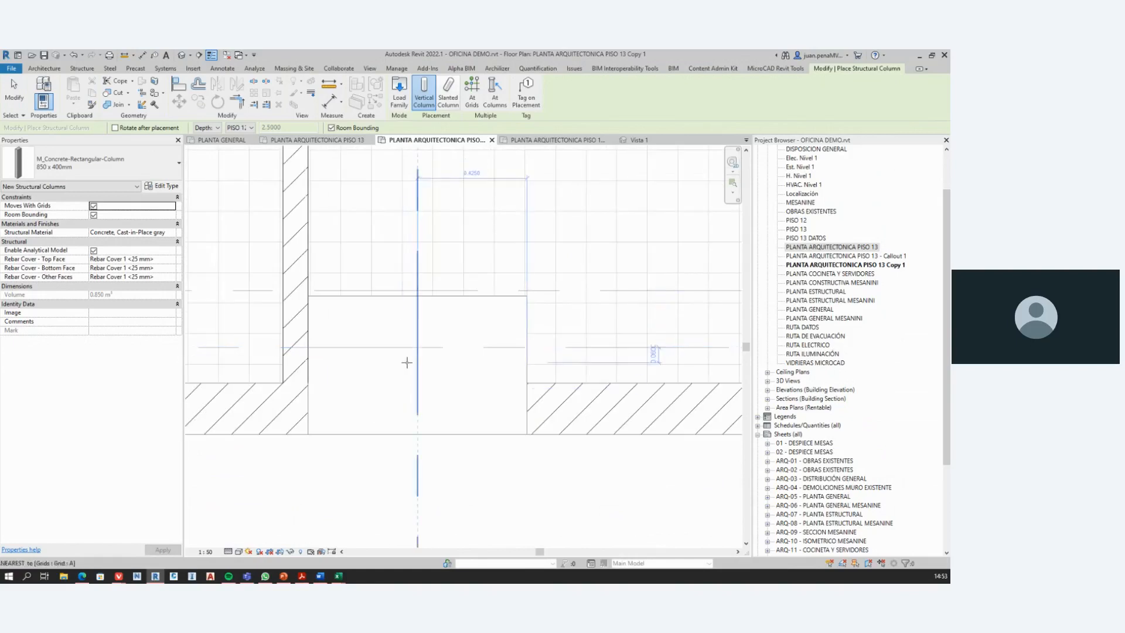
scroll(429, 382, up, 2)
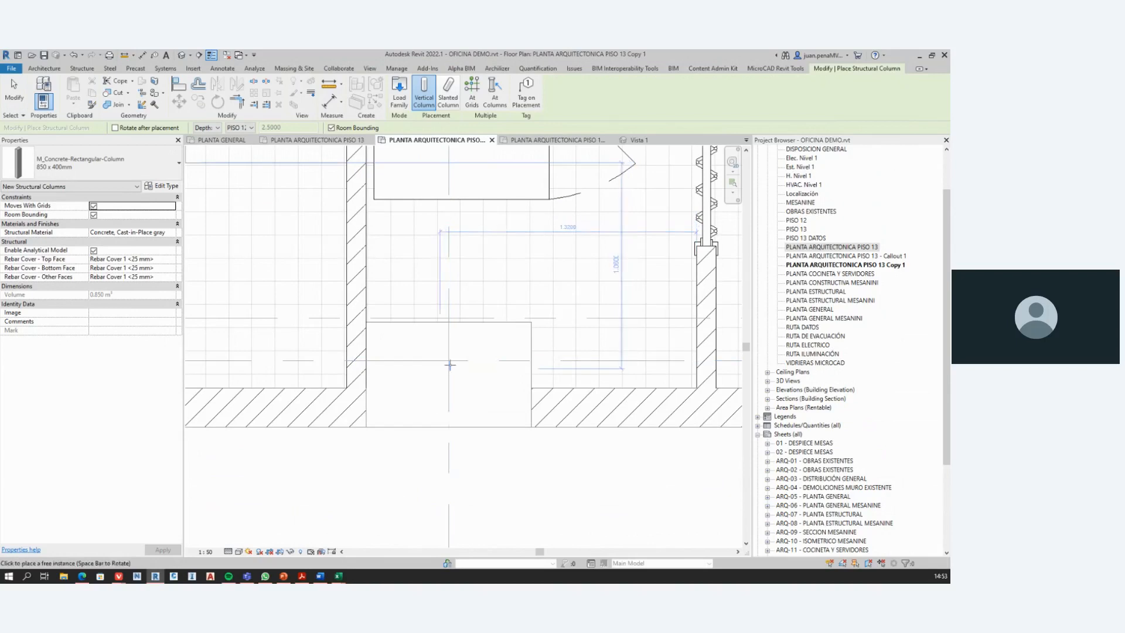
click(449, 359)
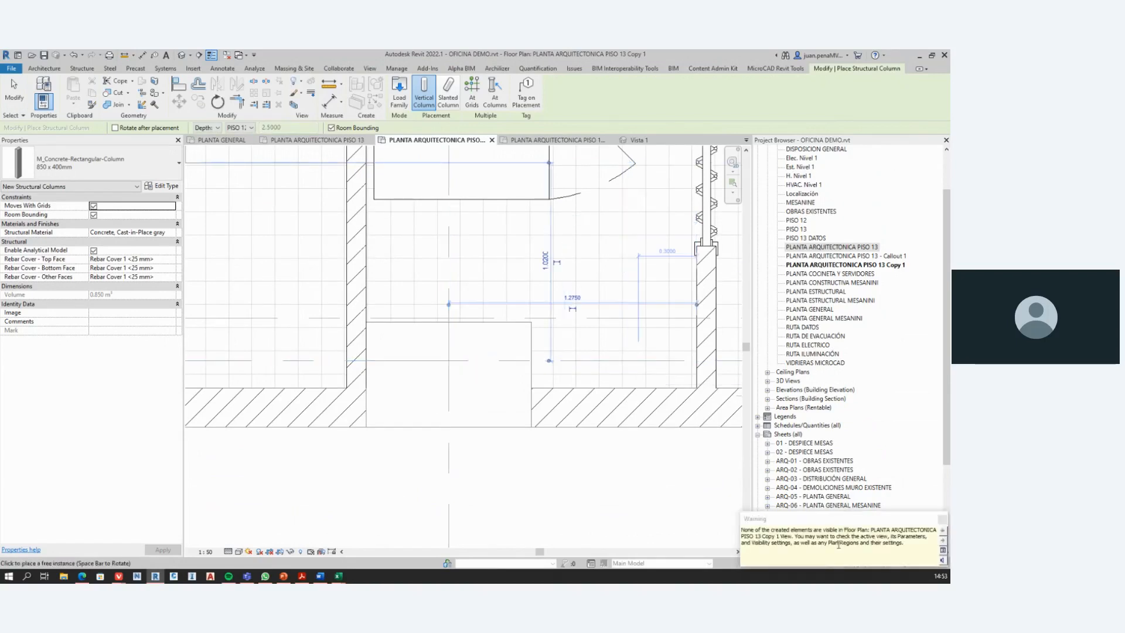
click(450, 359)
click(449, 360)
key(Escape)
key(Escape)
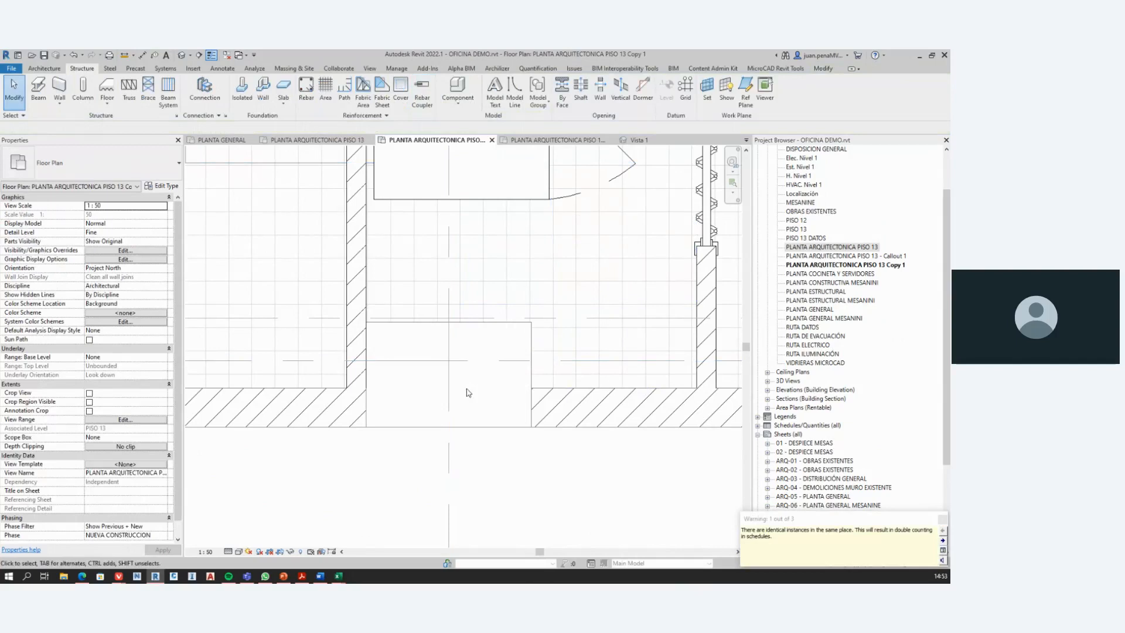
Step: Check the floor plan's Visibility/Graphic Overrides and close them without changing anything
scroll(468, 393, down, 4)
click(182, 57)
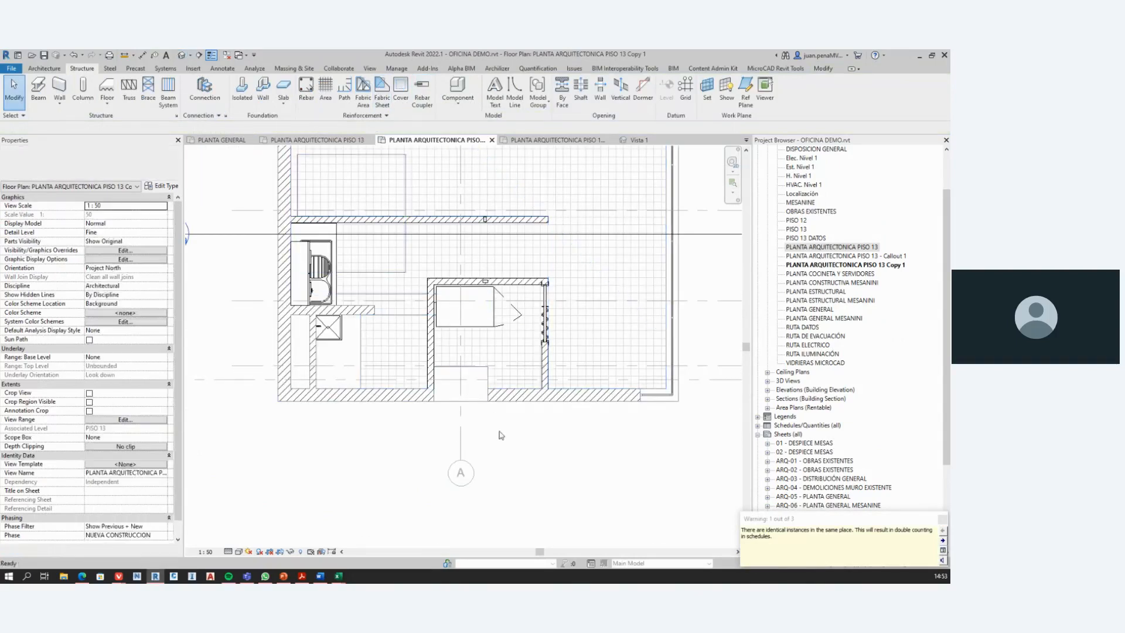
key(v)
key(g)
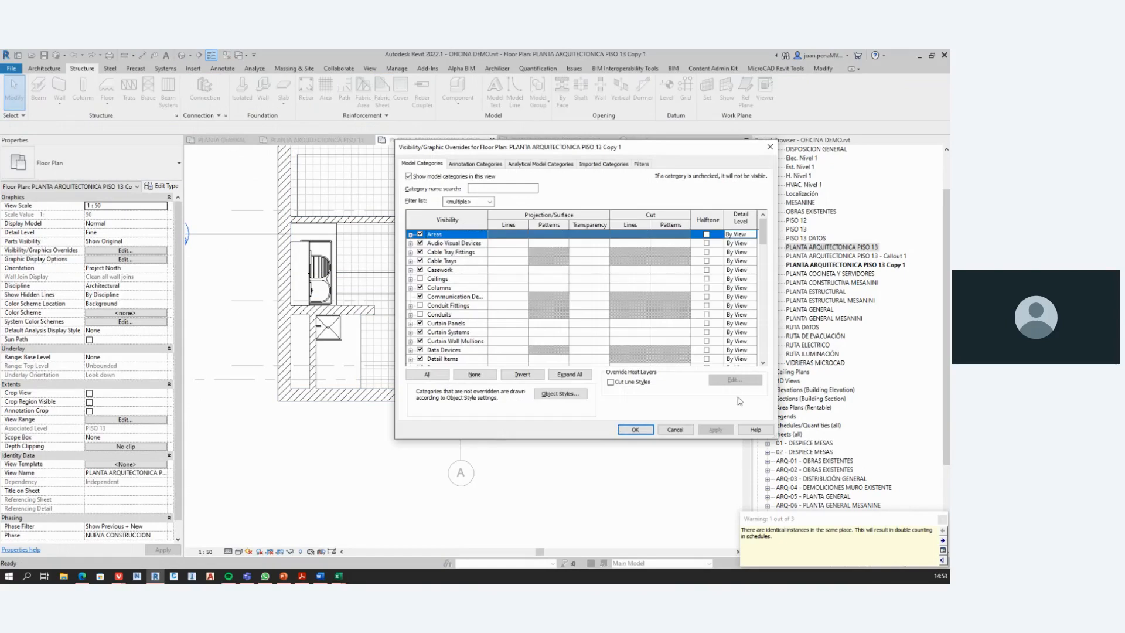
click(675, 429)
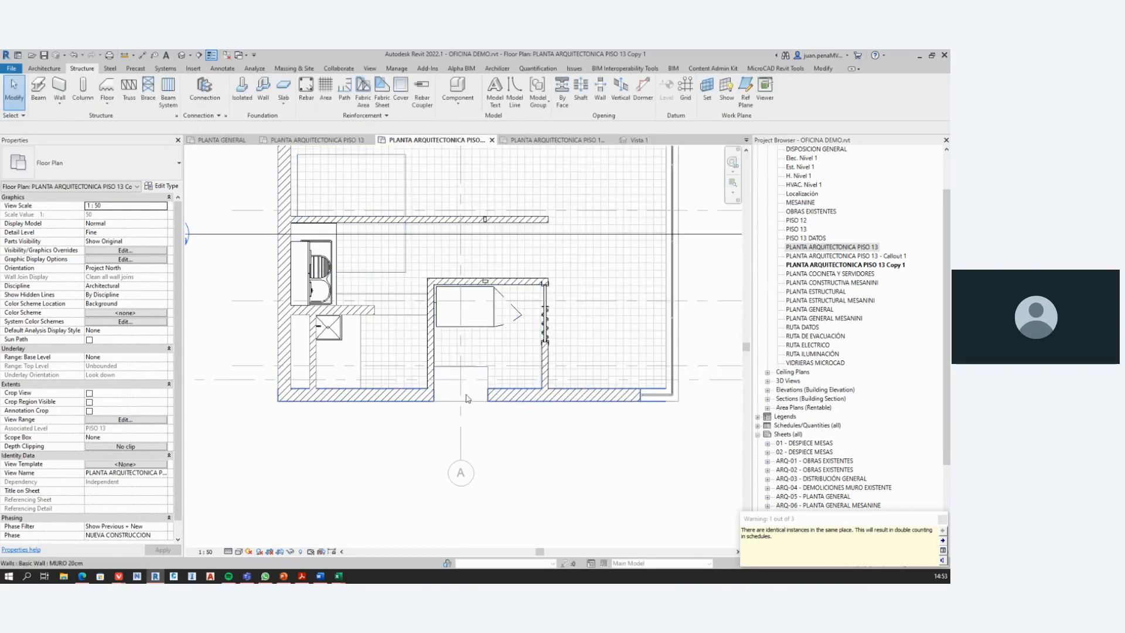
scroll(462, 389, up, 2)
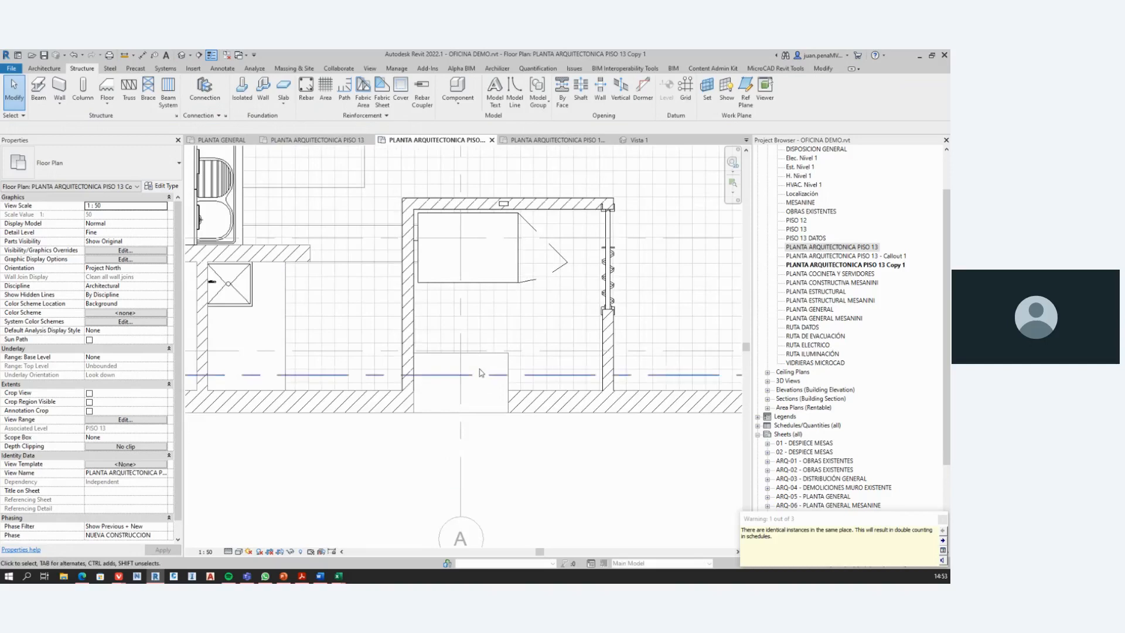
scroll(468, 464, down, 2)
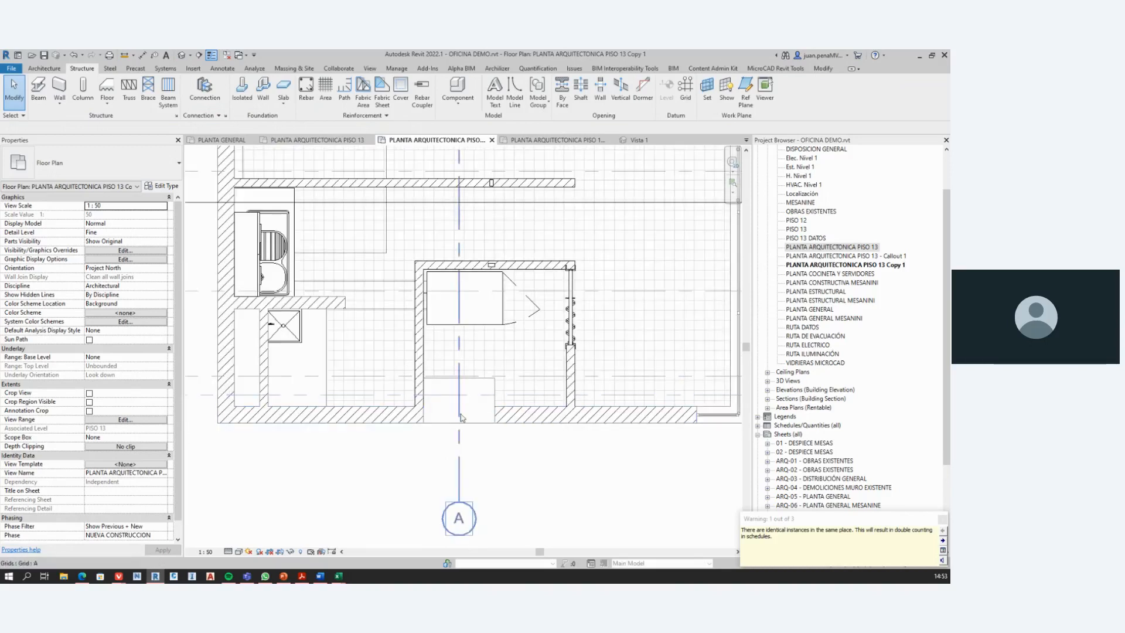
scroll(478, 438, down, 2)
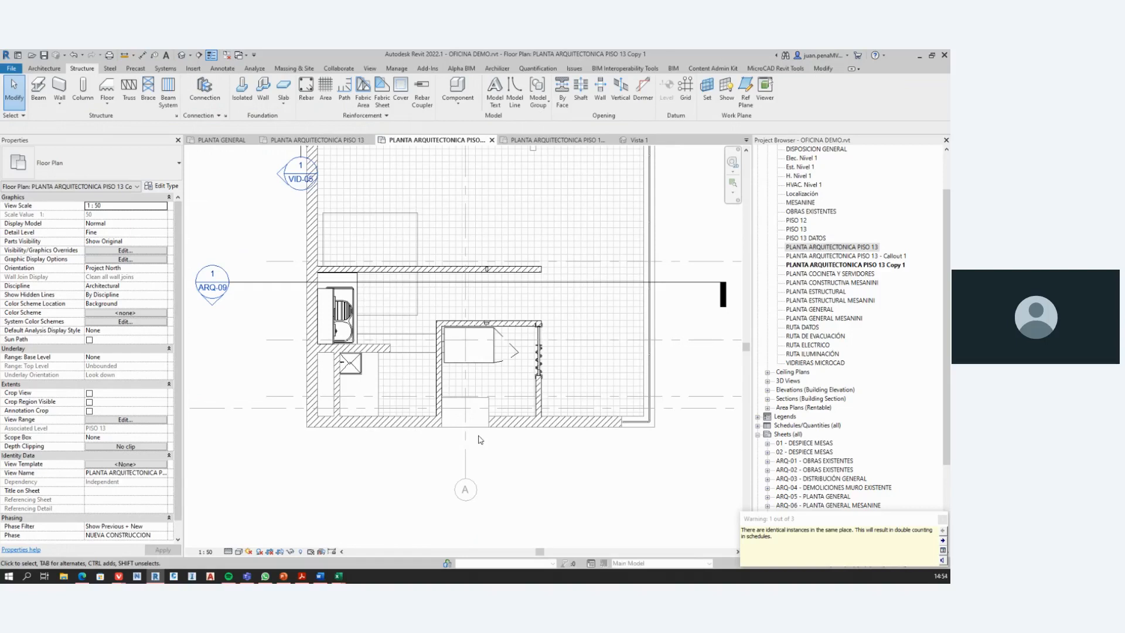
scroll(479, 439, up, 3)
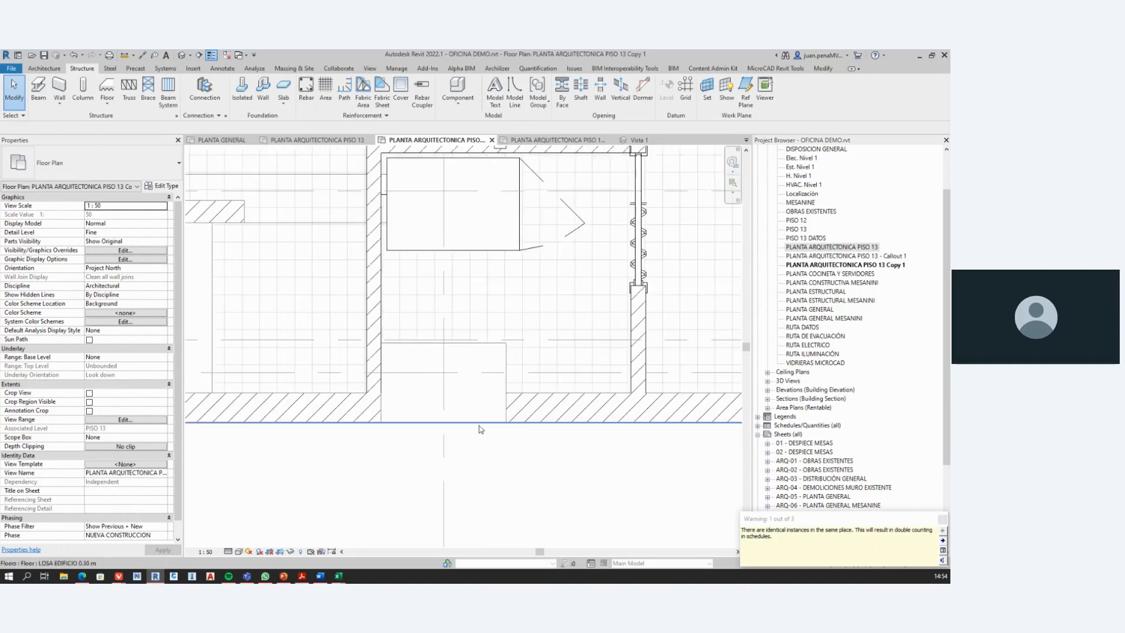
scroll(492, 455, down, 2)
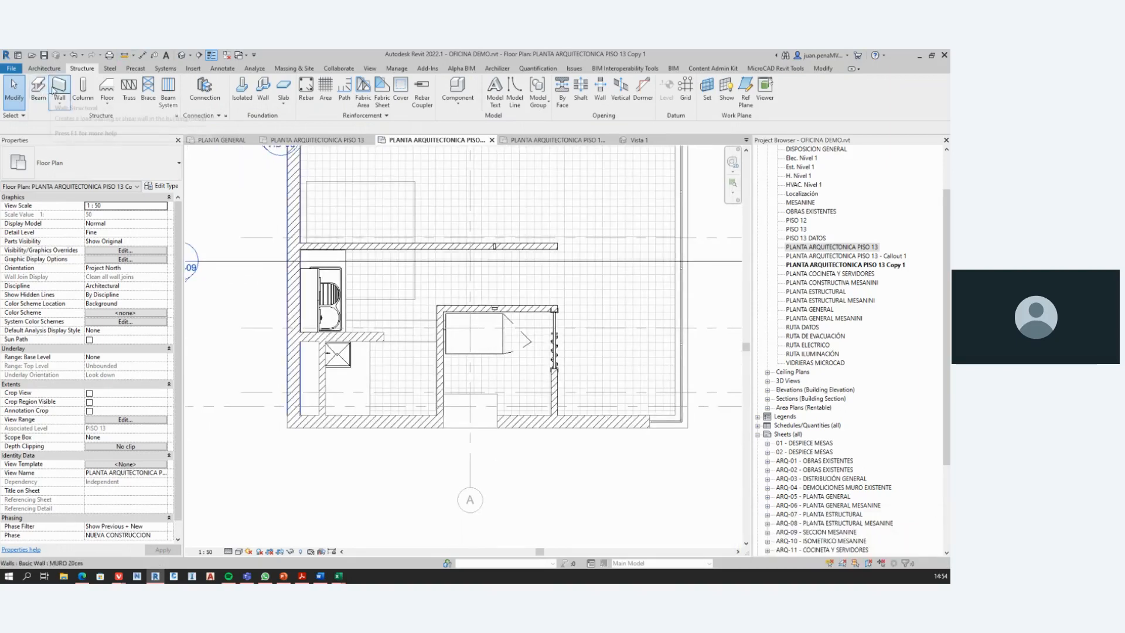
click(82, 89)
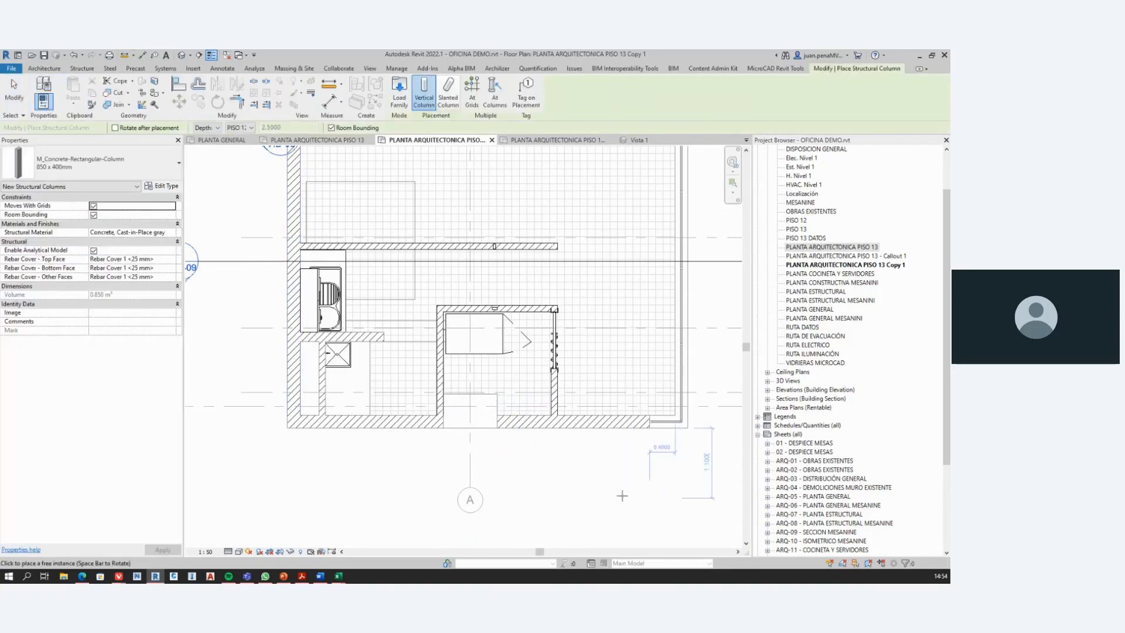
key(Escape)
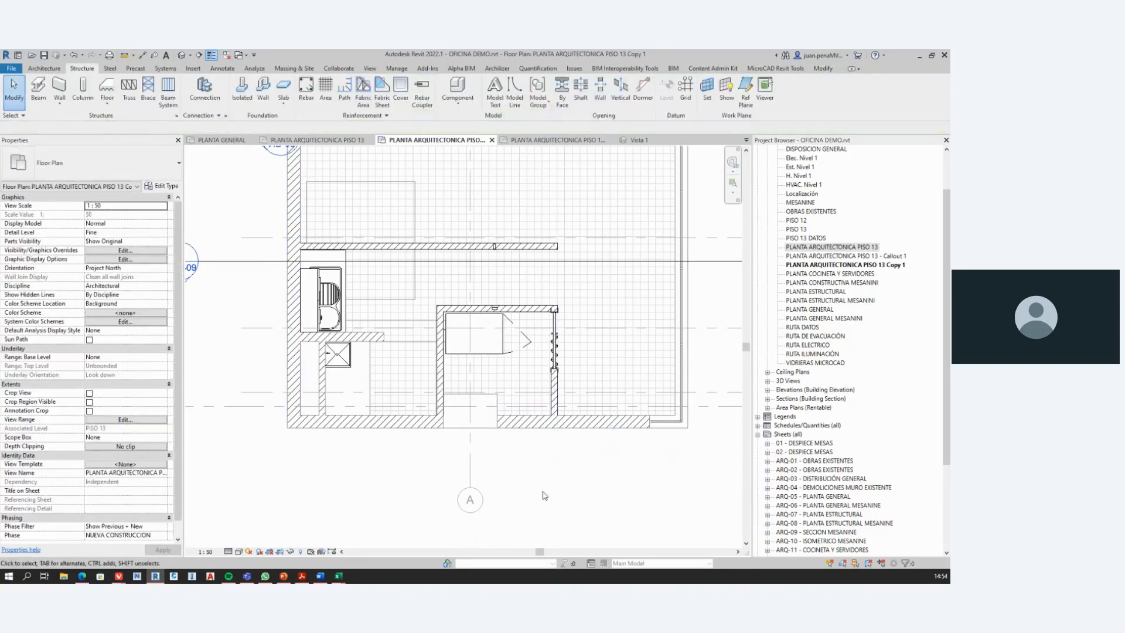
Step: Reveal the floor plan's hidden elements to examine the structural column at grids A and 1, and restore the normal display
click(303, 554)
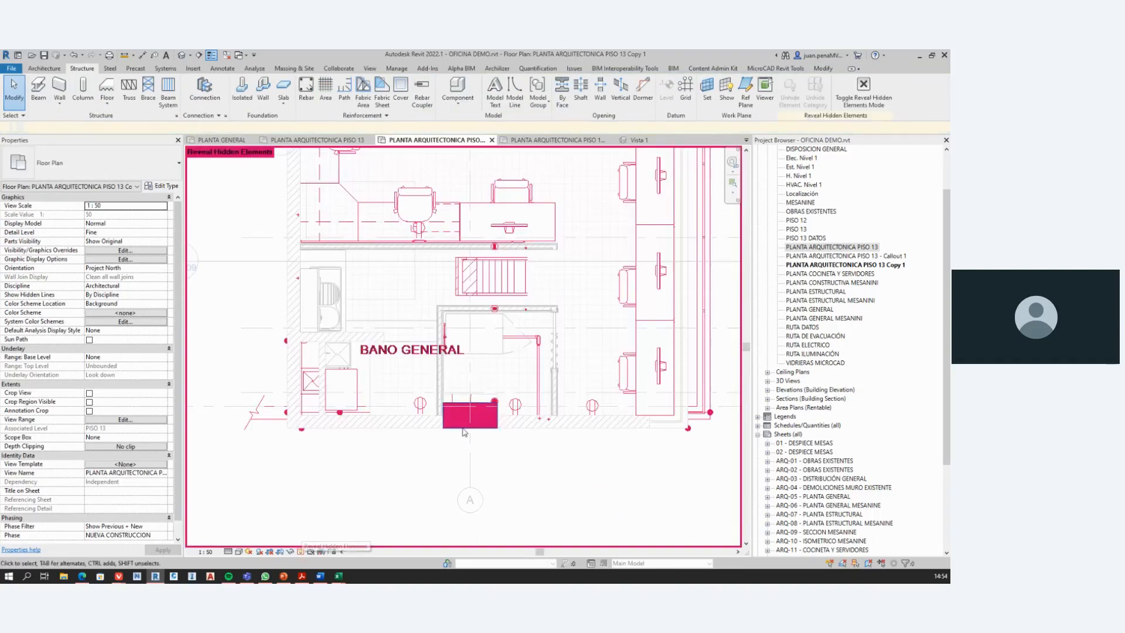
scroll(486, 428, up, 2)
scroll(485, 428, up, 1)
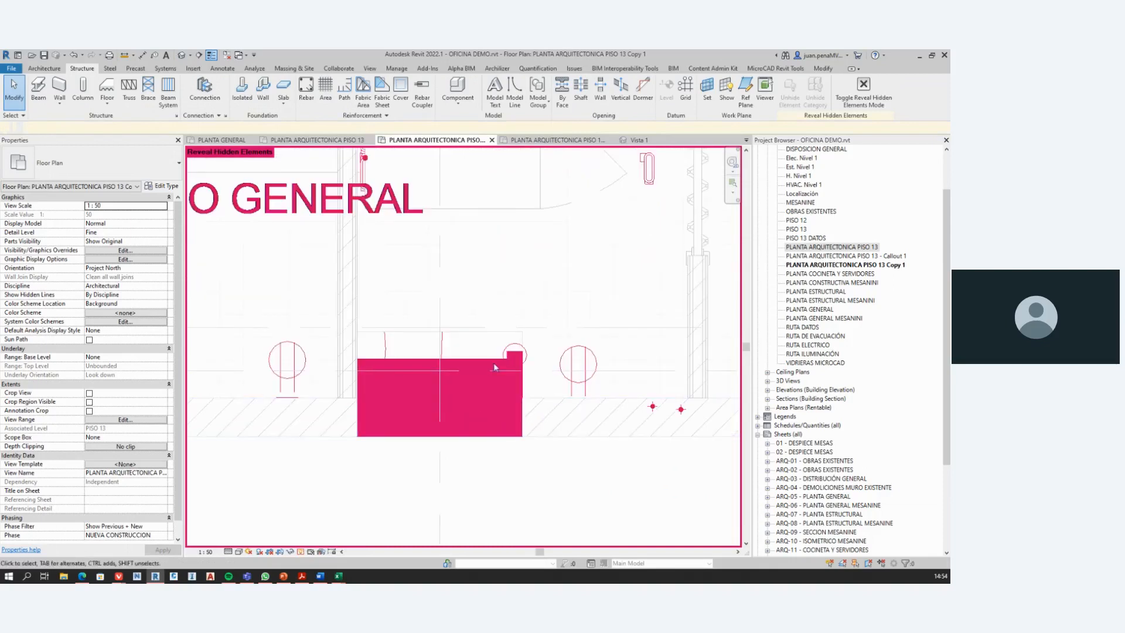
scroll(504, 437, down, 4)
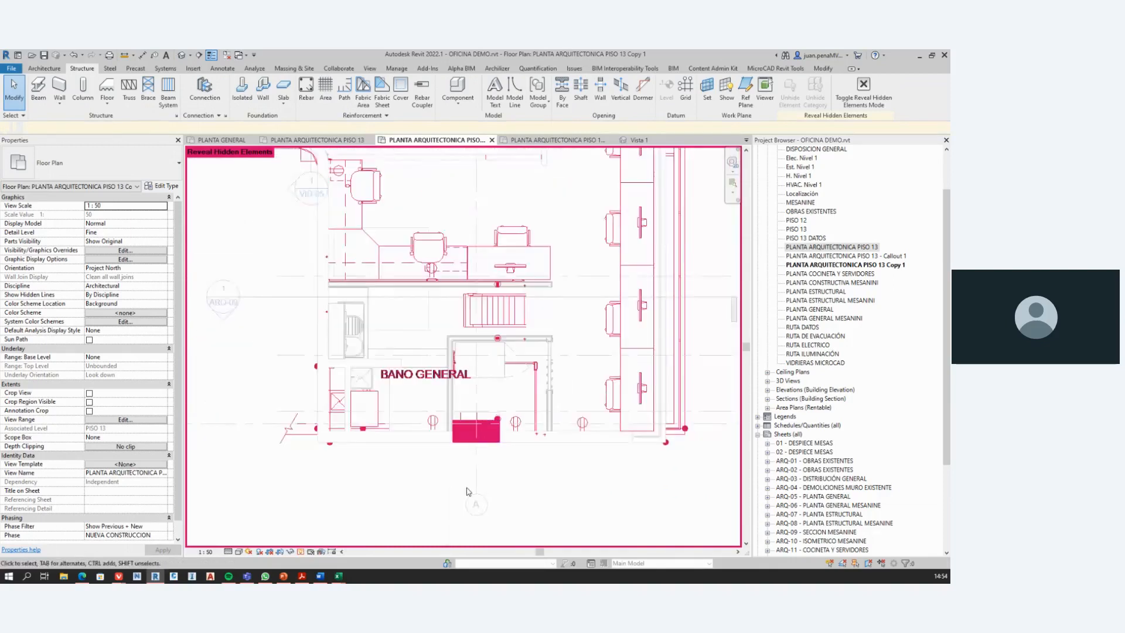
scroll(535, 393, up, 4)
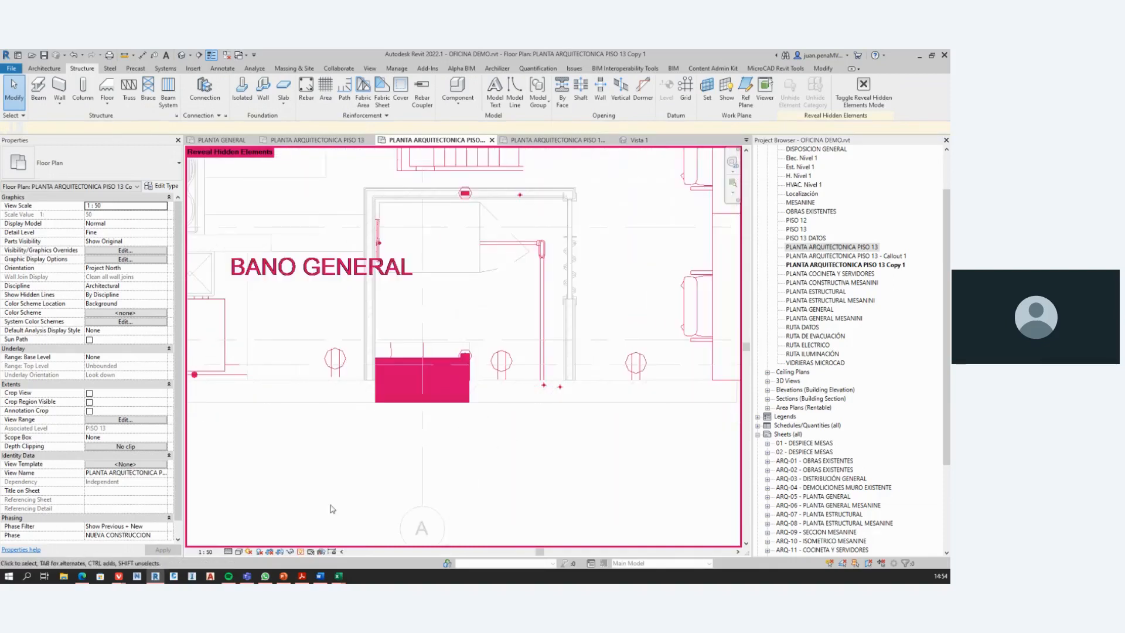
click(300, 551)
scroll(416, 464, down, 2)
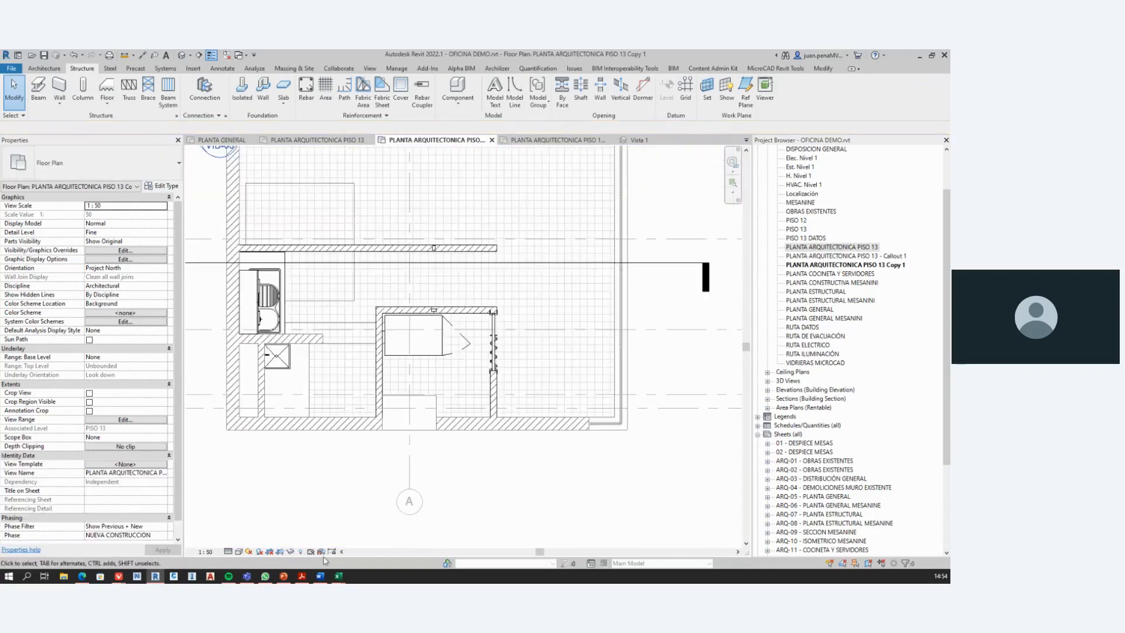
Step: Check the unhide-in-view options of the column at grids A and 1 in Reveal Hidden Elements mode, and leave the mode
click(300, 552)
scroll(433, 413, up, 4)
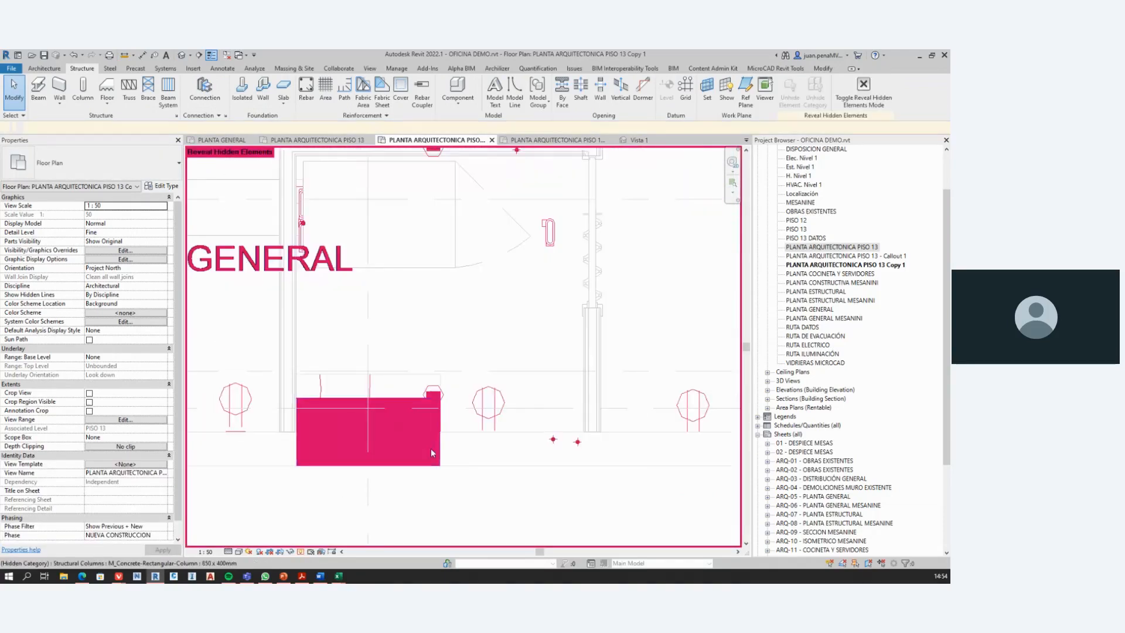
right_click(415, 469)
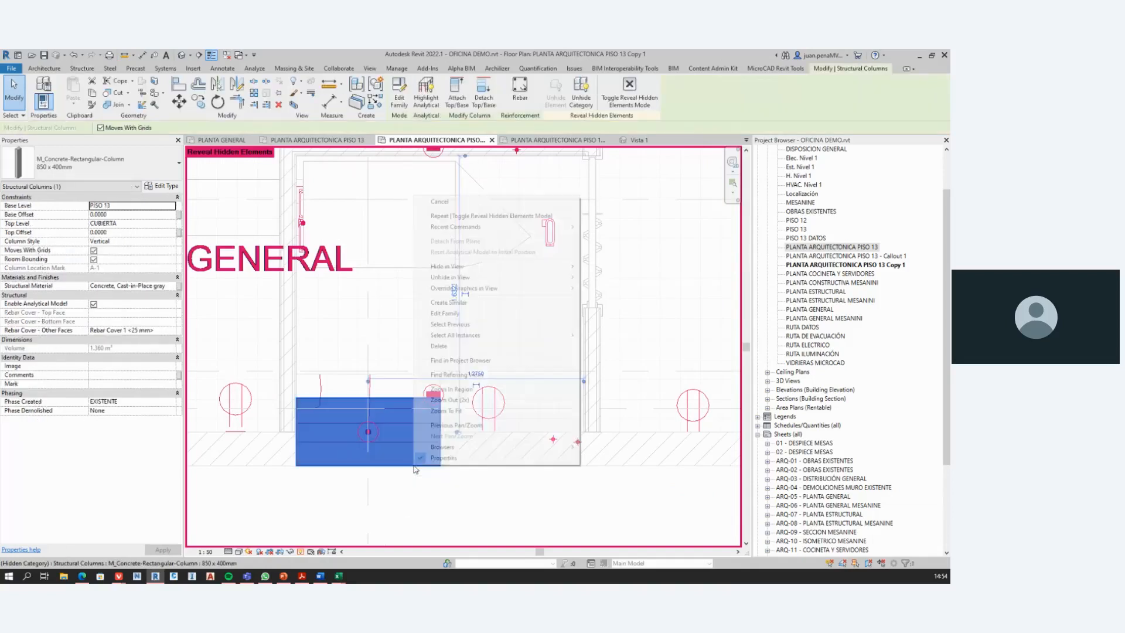
mouse_move(502, 285)
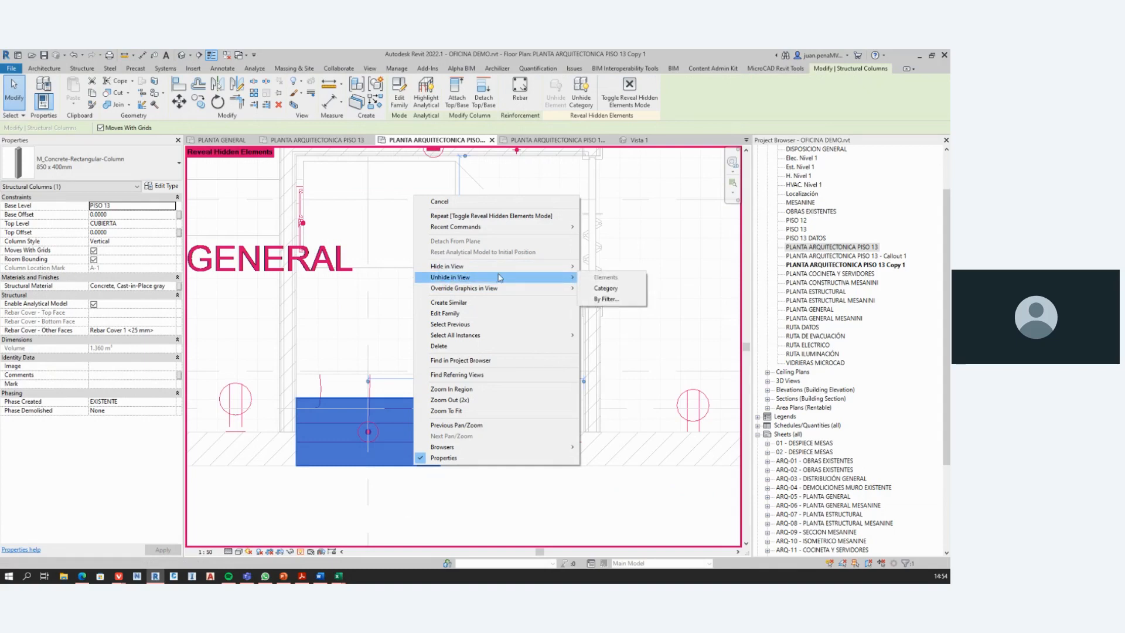
click(331, 419)
scroll(331, 432, down, 1)
click(323, 519)
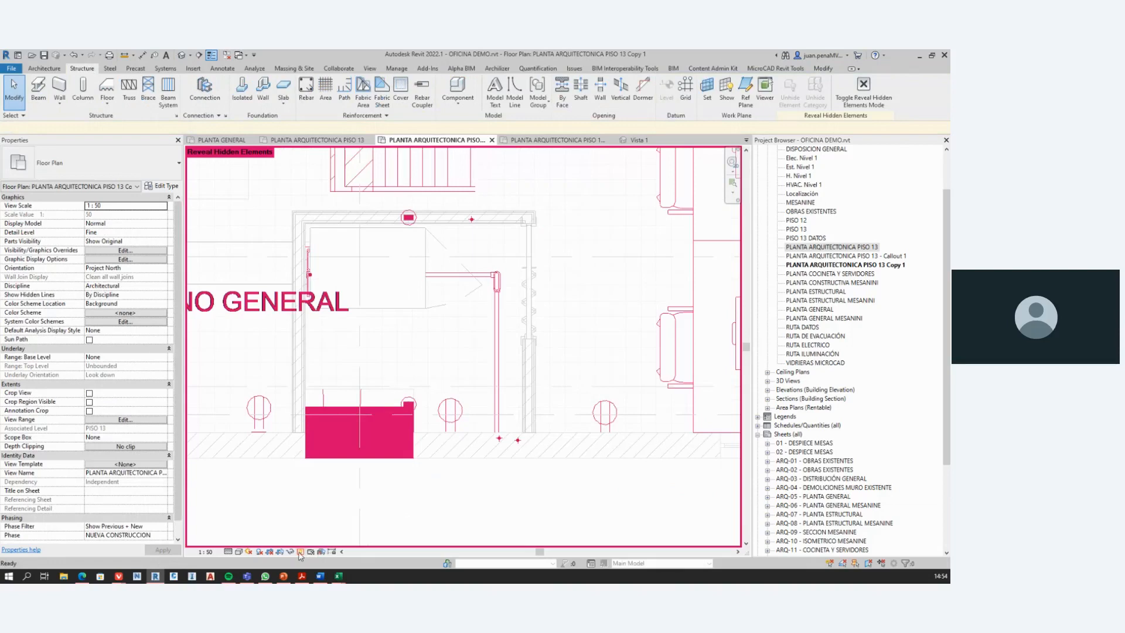
click(299, 552)
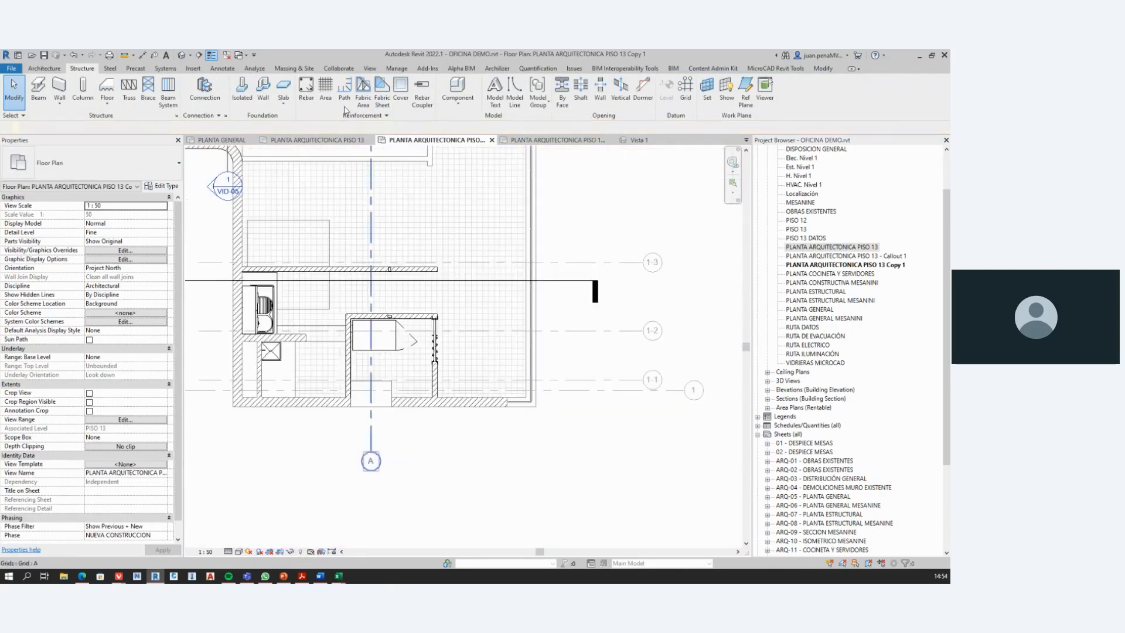
Step: Open the floor plan's Visibility/Graphic Overrides and examine the model categories, including the subcategories of Site
click(396, 68)
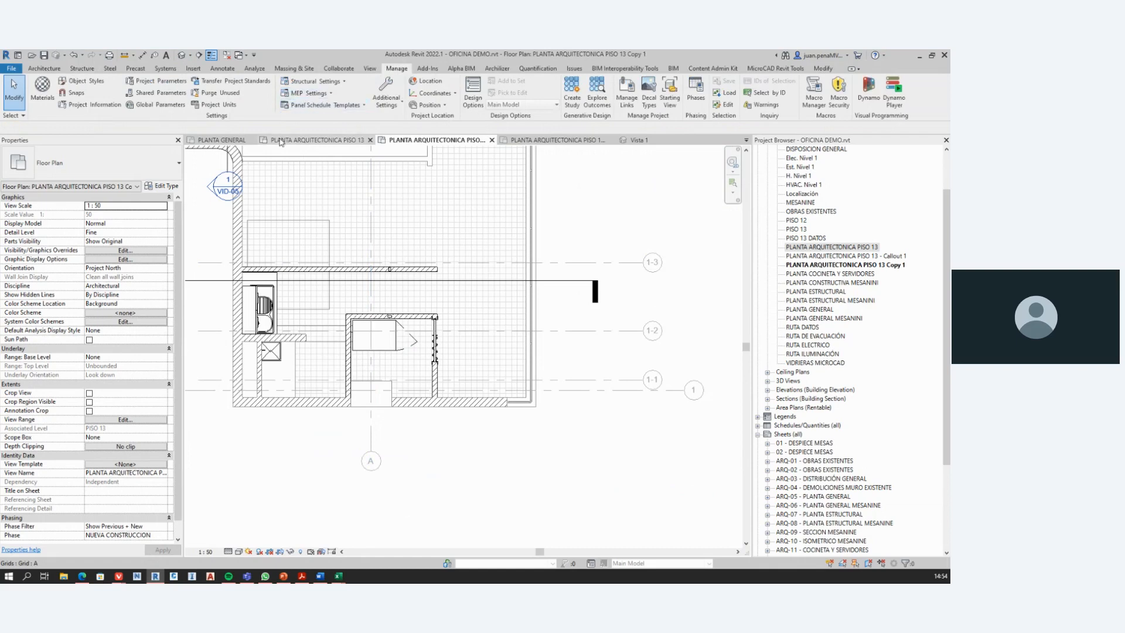
click(369, 68)
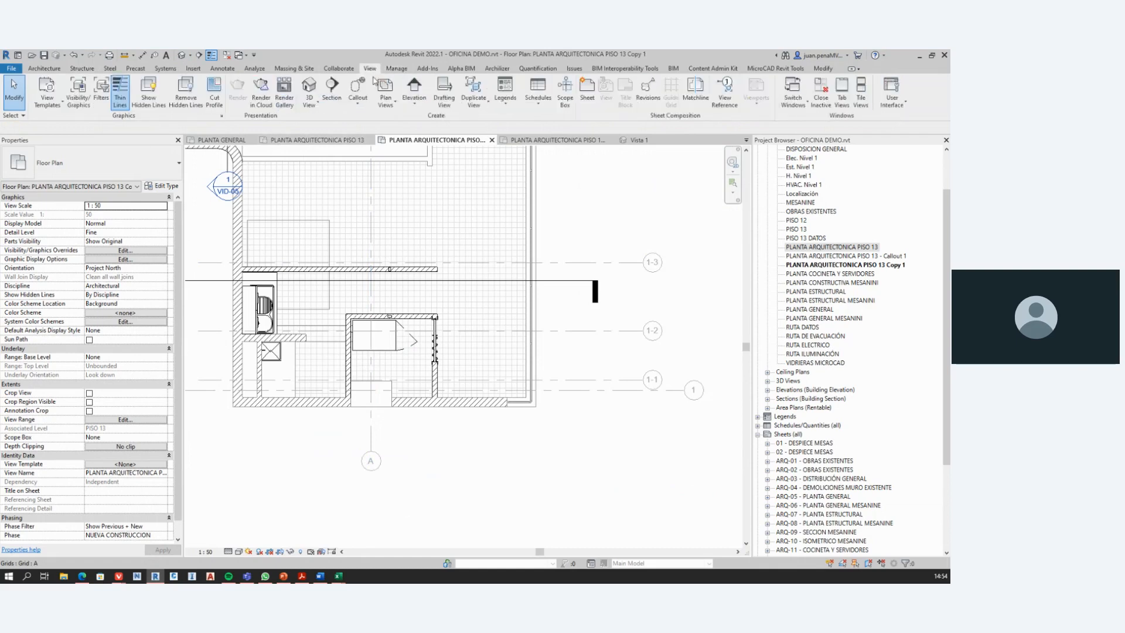
click(79, 94)
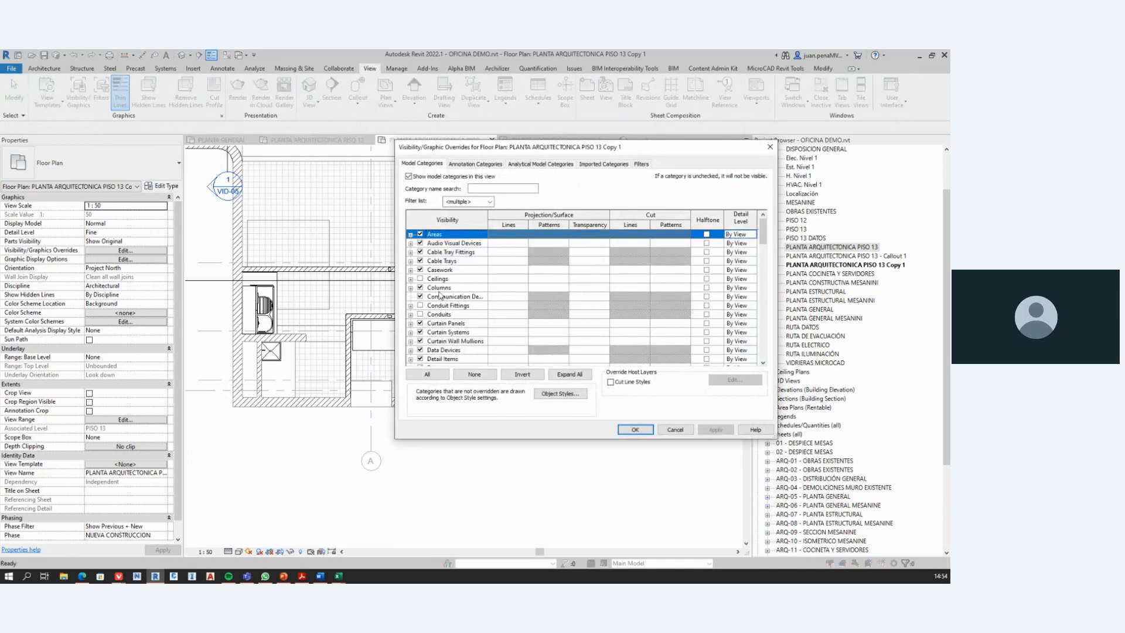
scroll(439, 296, down, 6)
scroll(458, 284, down, 10)
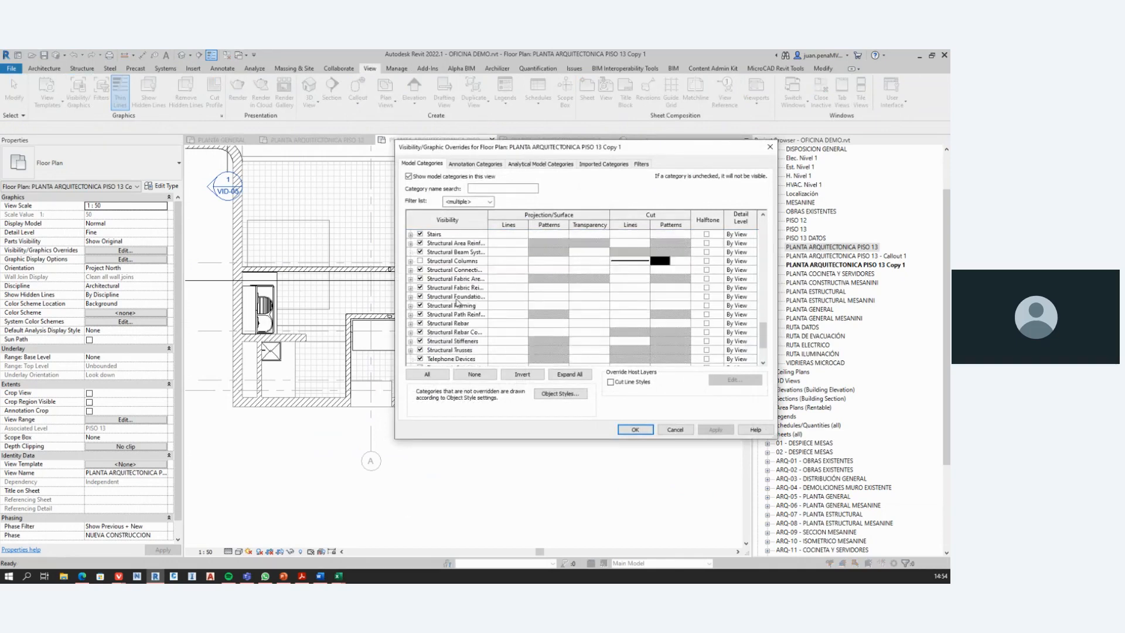
scroll(457, 305, down, 2)
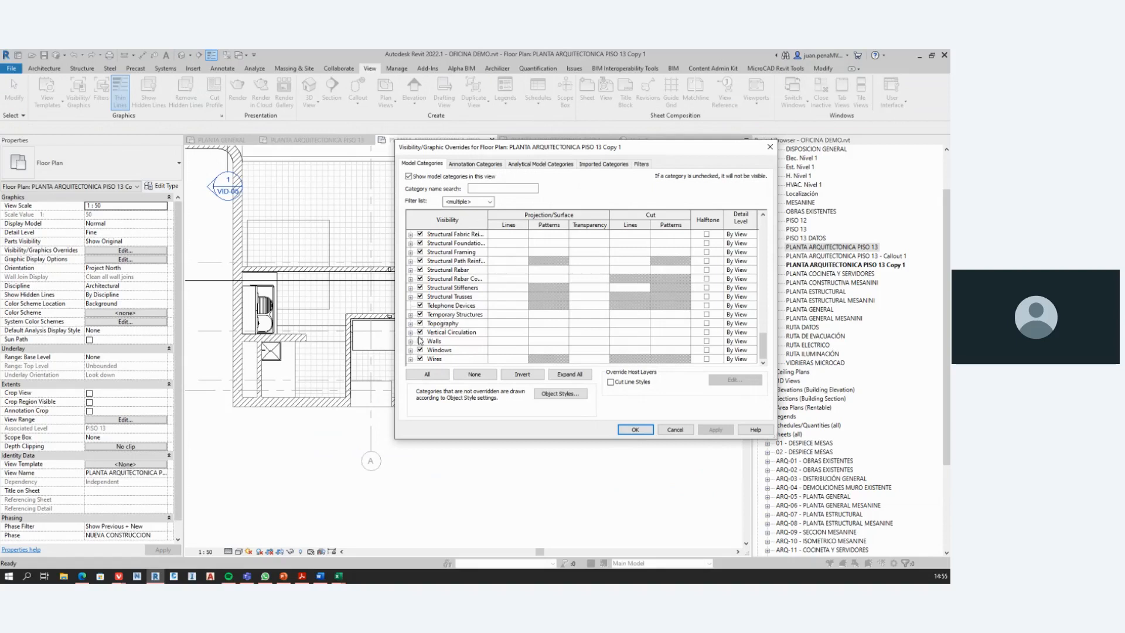
scroll(420, 340, up, 1)
scroll(420, 335, up, 4)
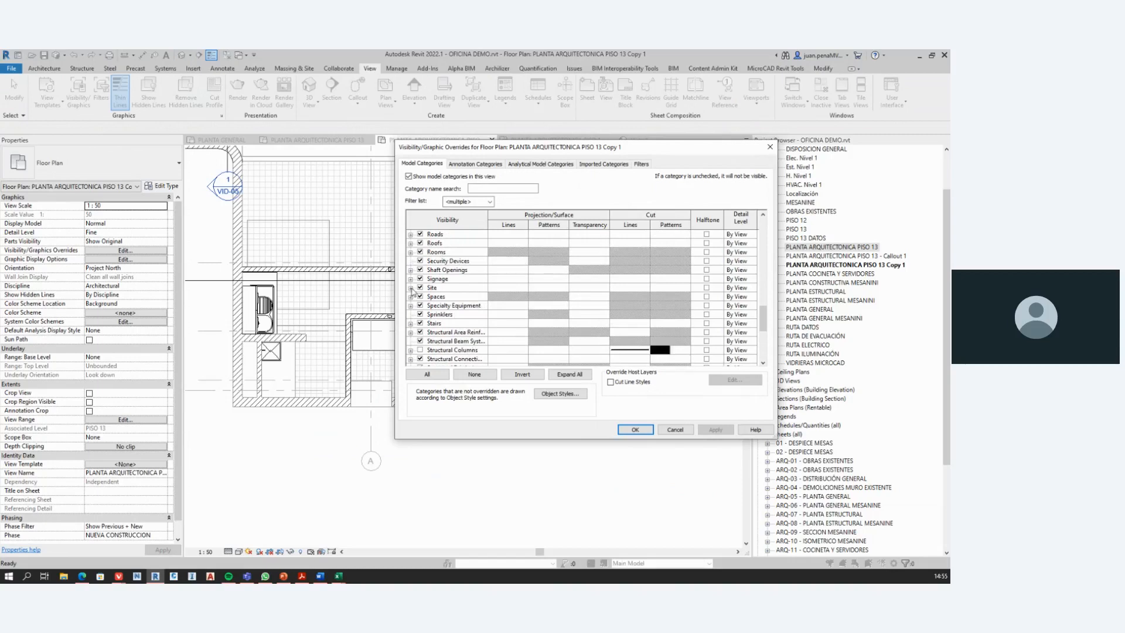
click(411, 287)
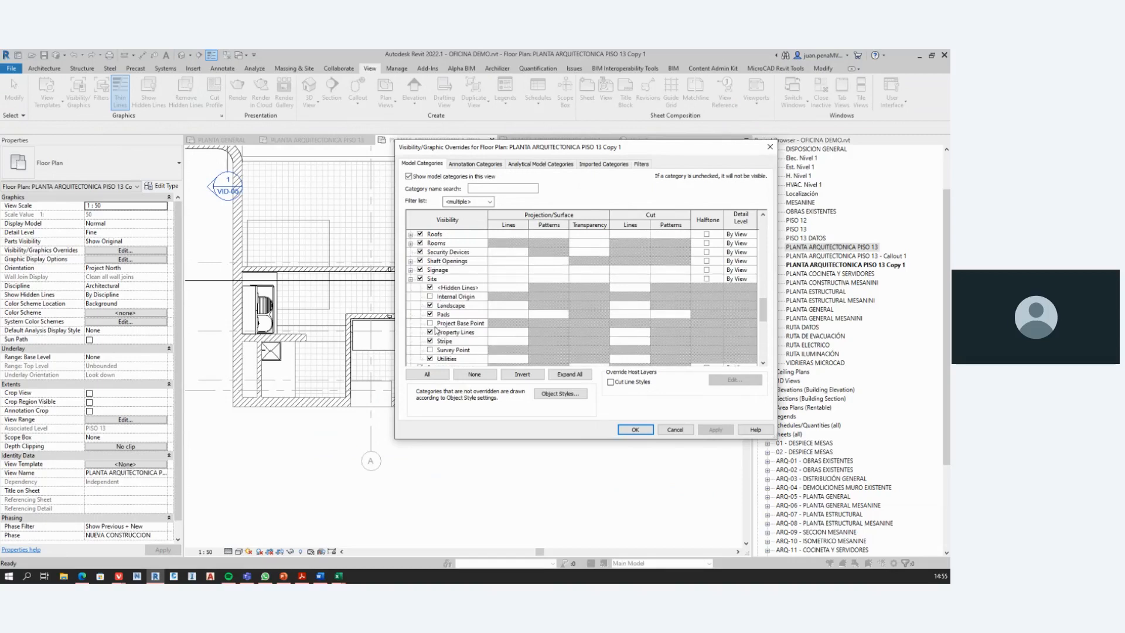
scroll(442, 332, down, 1)
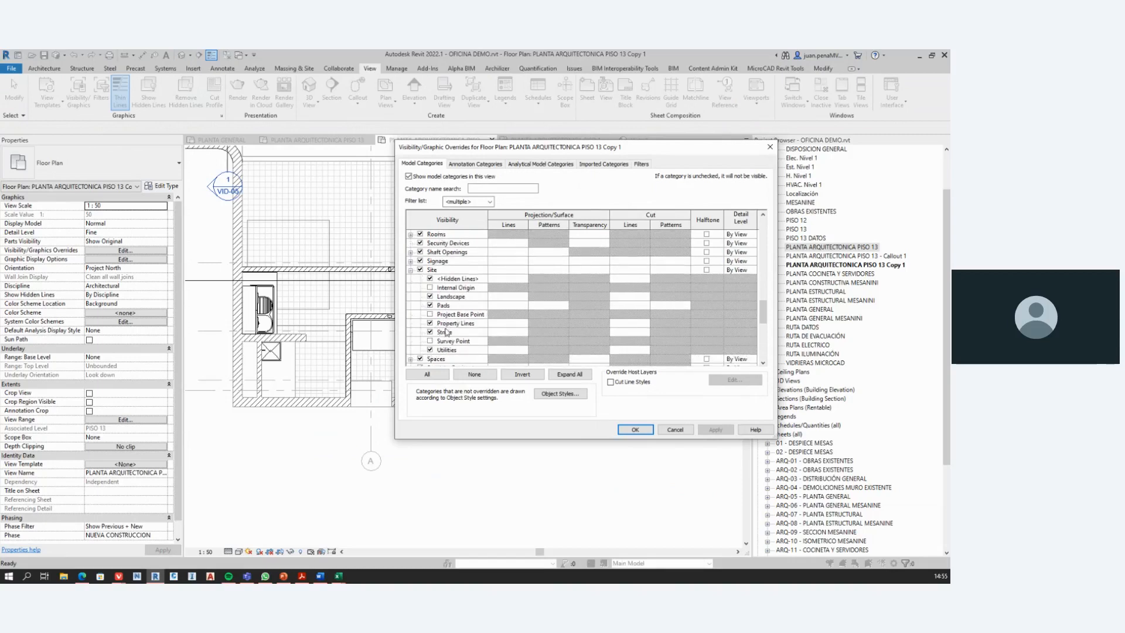
click(410, 270)
Step: Turn on the Structural Columns category in the floor plan's Visibility/Graphic Overrides and apply the change
scroll(451, 310, down, 14)
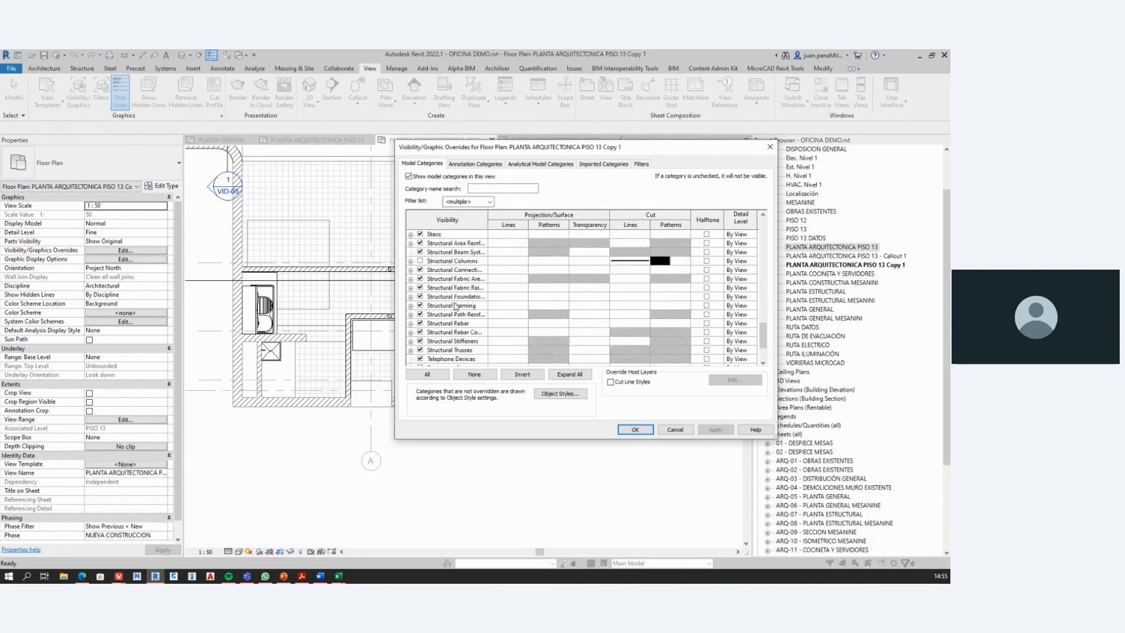
scroll(455, 317, up, 3)
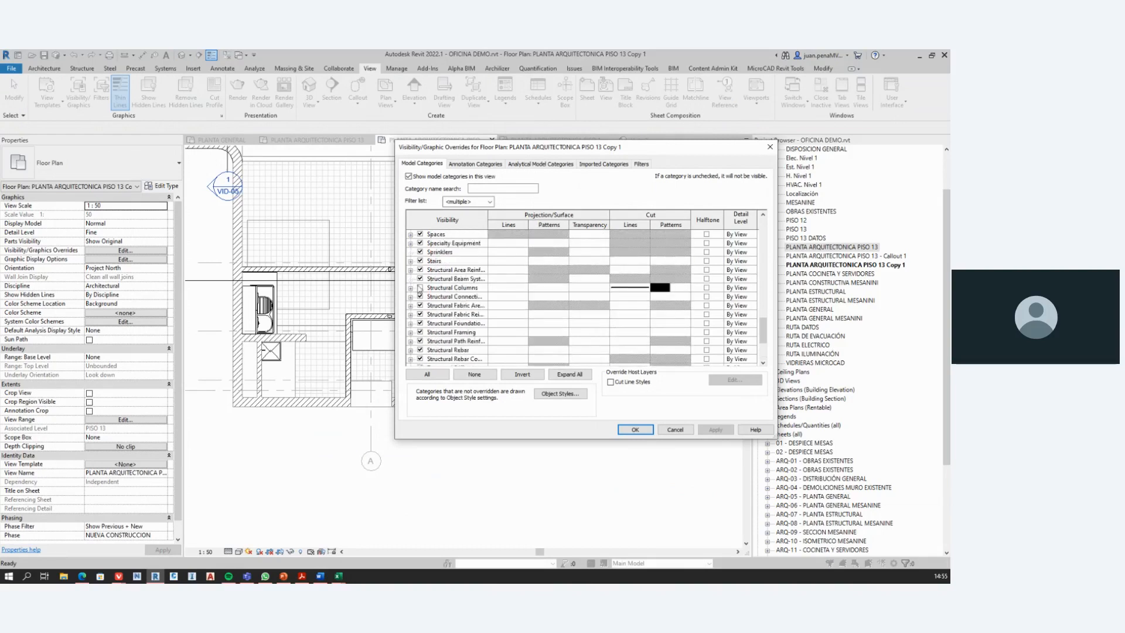
click(419, 288)
click(635, 429)
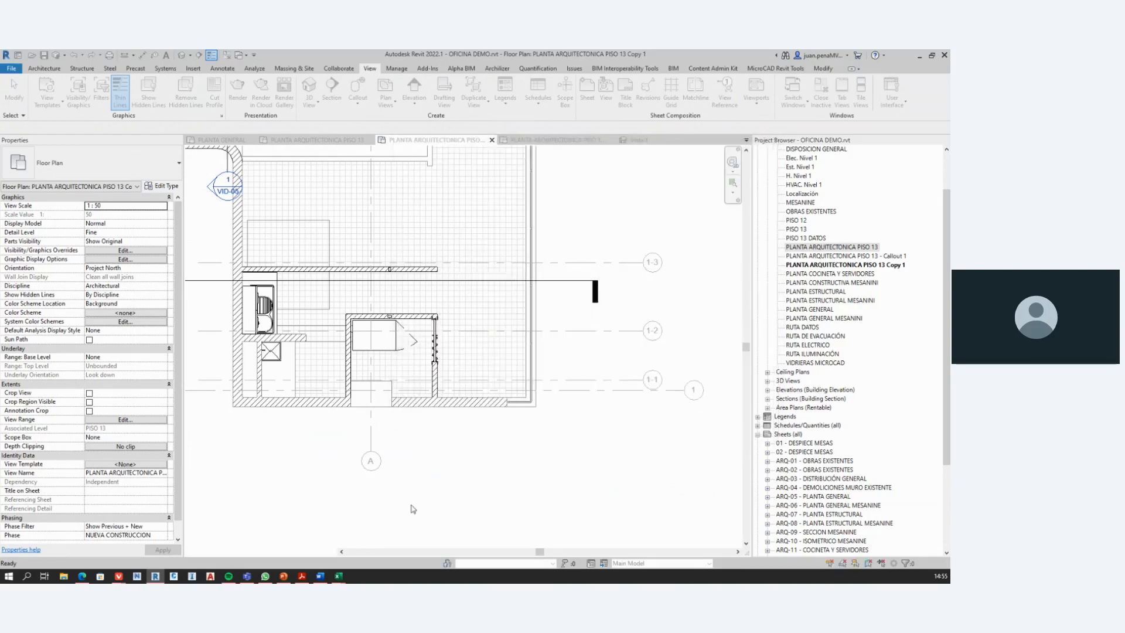
Step: Select the overlapping structural columns at grids A and 1 to check for duplicates, and clear the selection
middle_drag(413, 509, 474, 380)
scroll(473, 380, up, 4)
drag(353, 270, 527, 404)
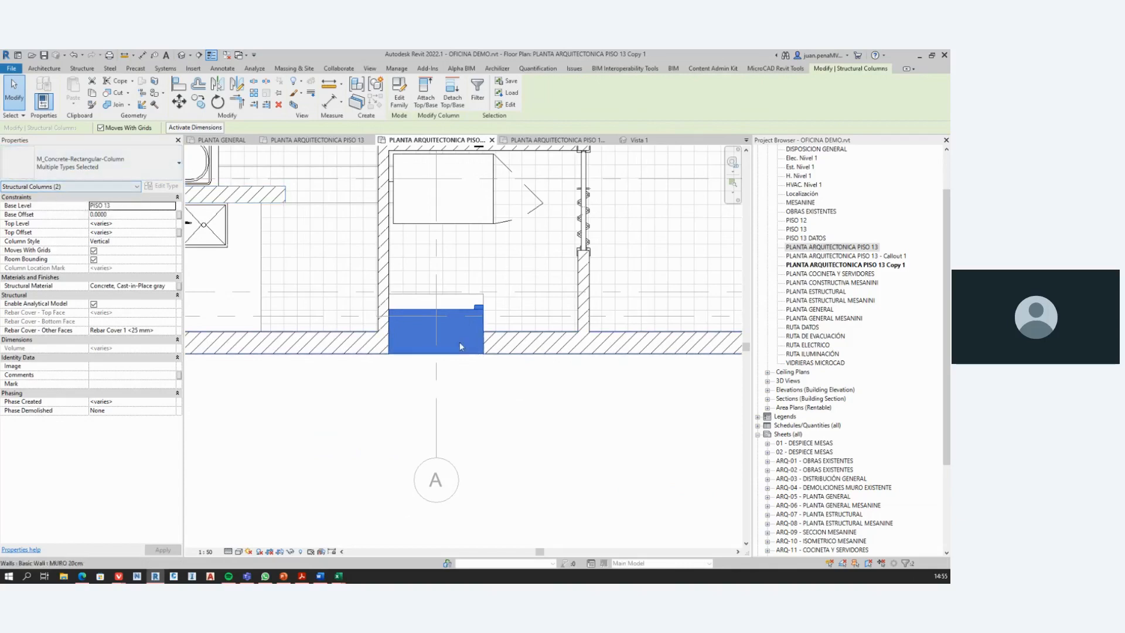
click(466, 364)
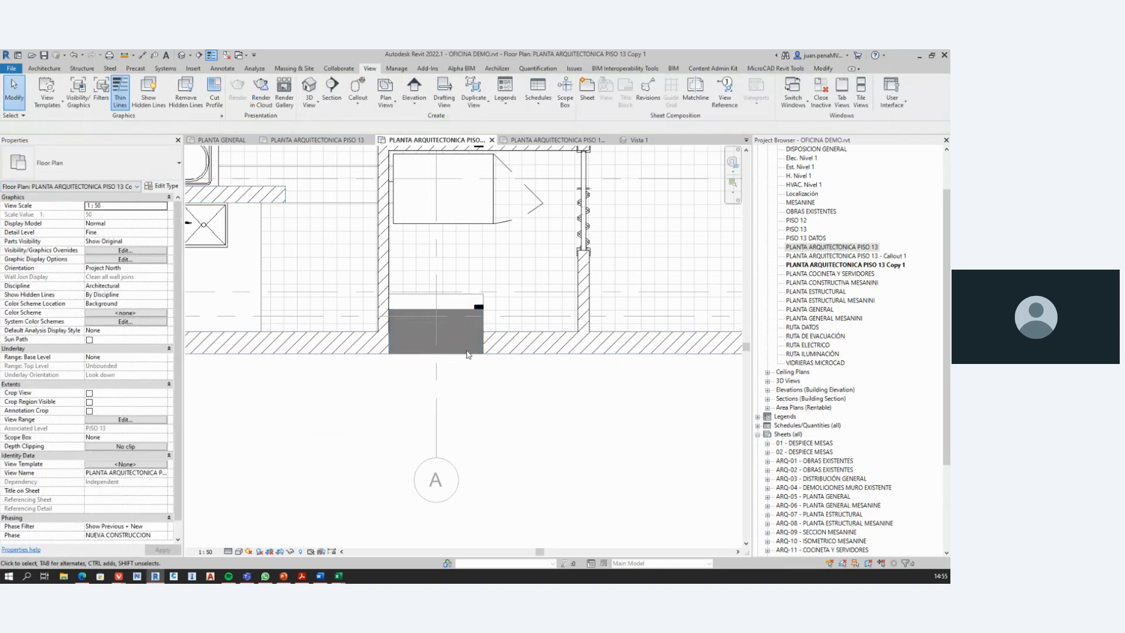
Step: Delete the 850 x 400mm structural column at grids A and 1, and undo the deletion
click(460, 355)
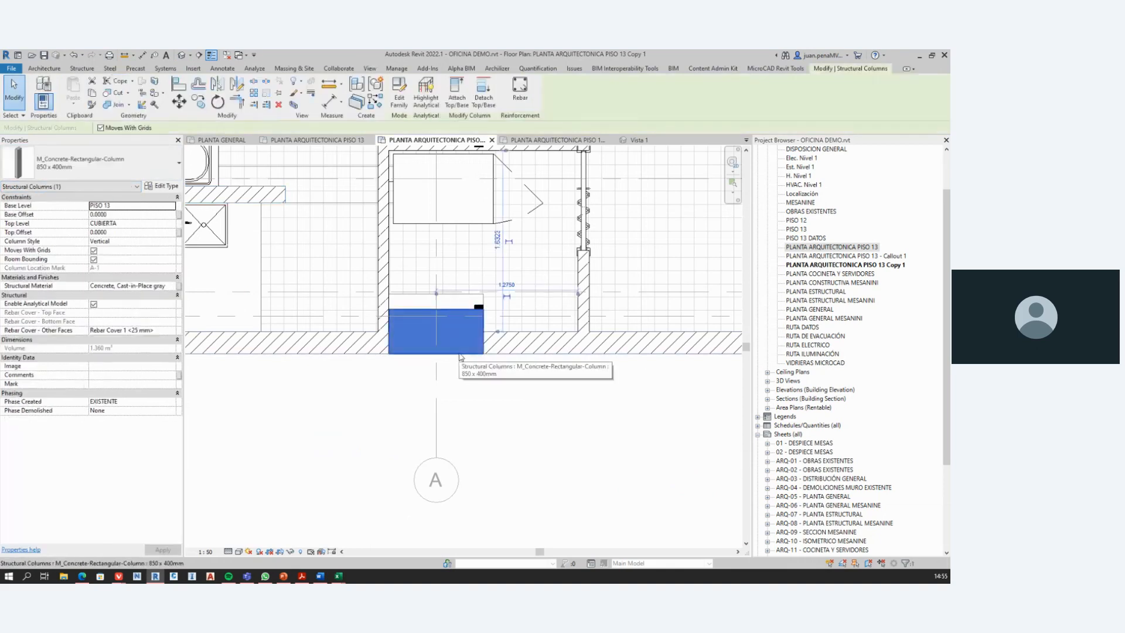
click(482, 392)
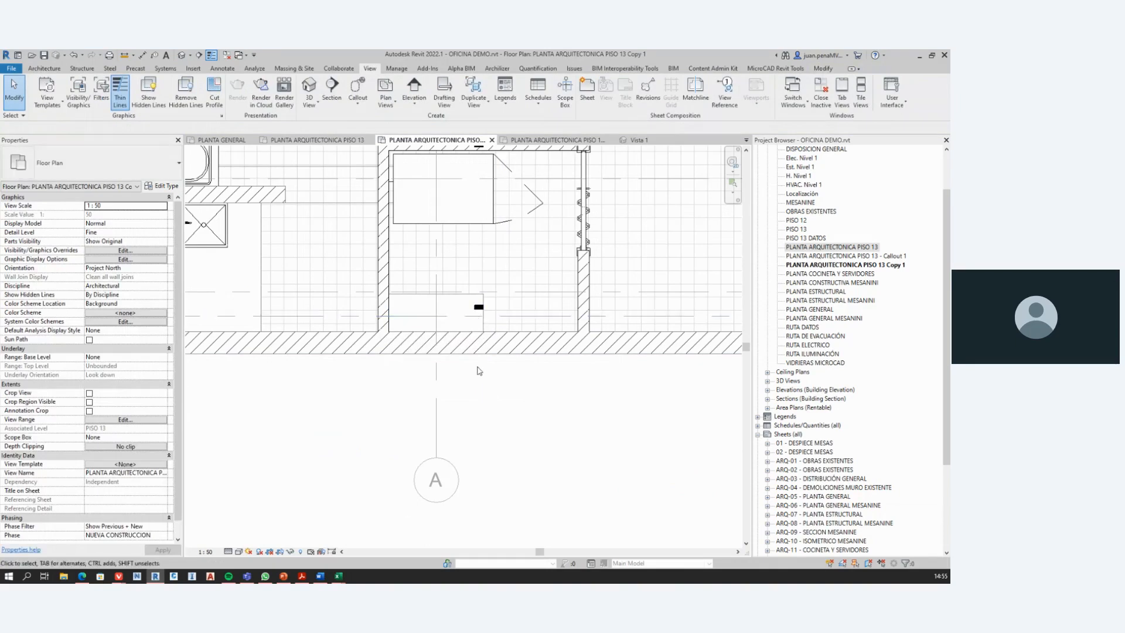
scroll(410, 352, down, 4)
scroll(442, 368, down, 1)
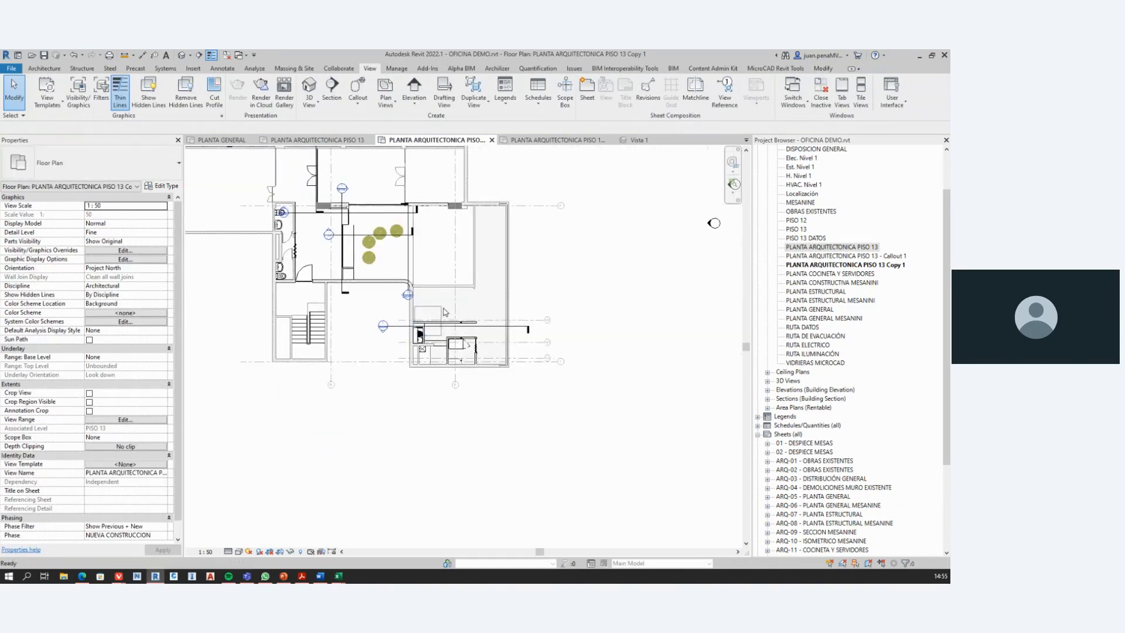
scroll(452, 362, up, 6)
scroll(449, 303, down, 2)
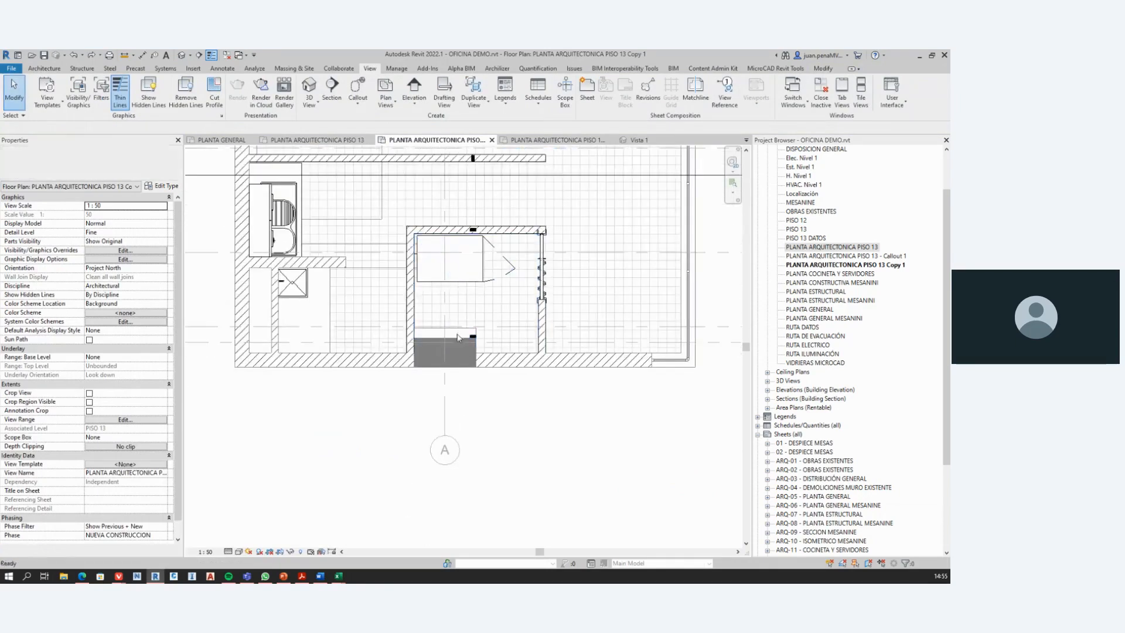
Step: Switch to the REVIT 12 ERRORES presentation in PowerPoint and show slide 33 on mistake #12
click(919, 55)
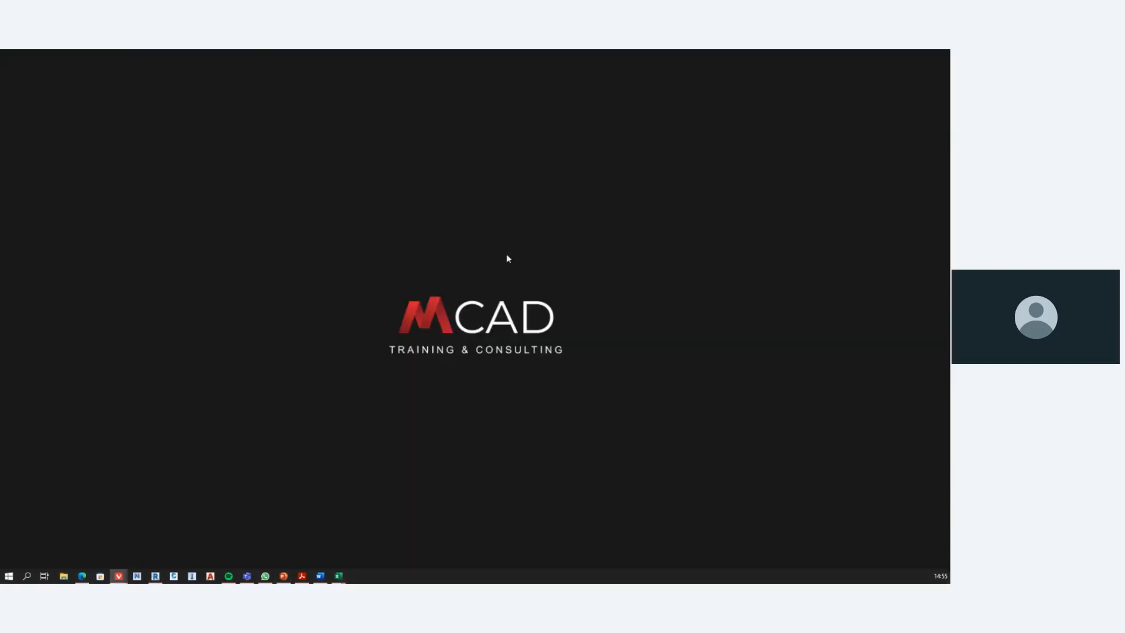
click(282, 577)
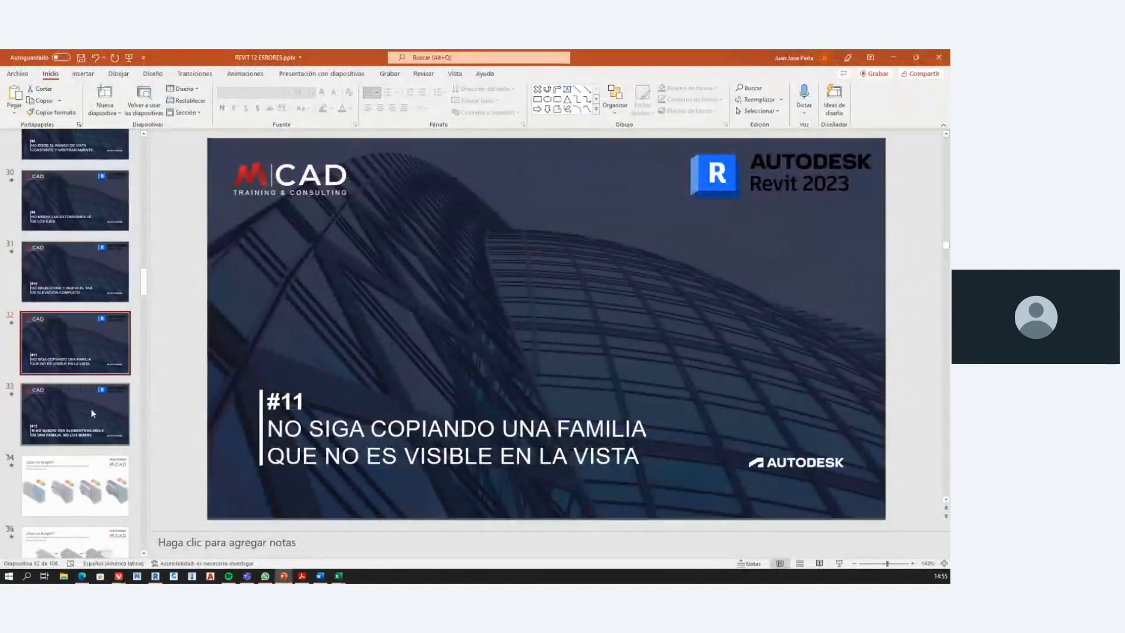
click(92, 413)
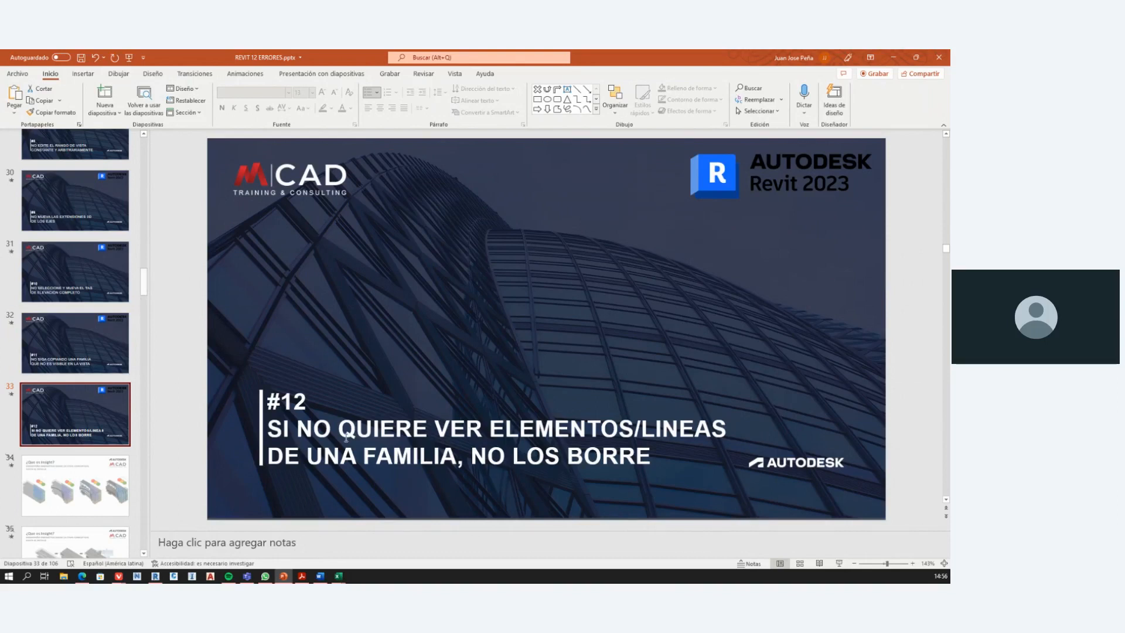
Step: Switch back to Revit, open the server rack's family for editing and display its Ref. Level floor plan
click(894, 57)
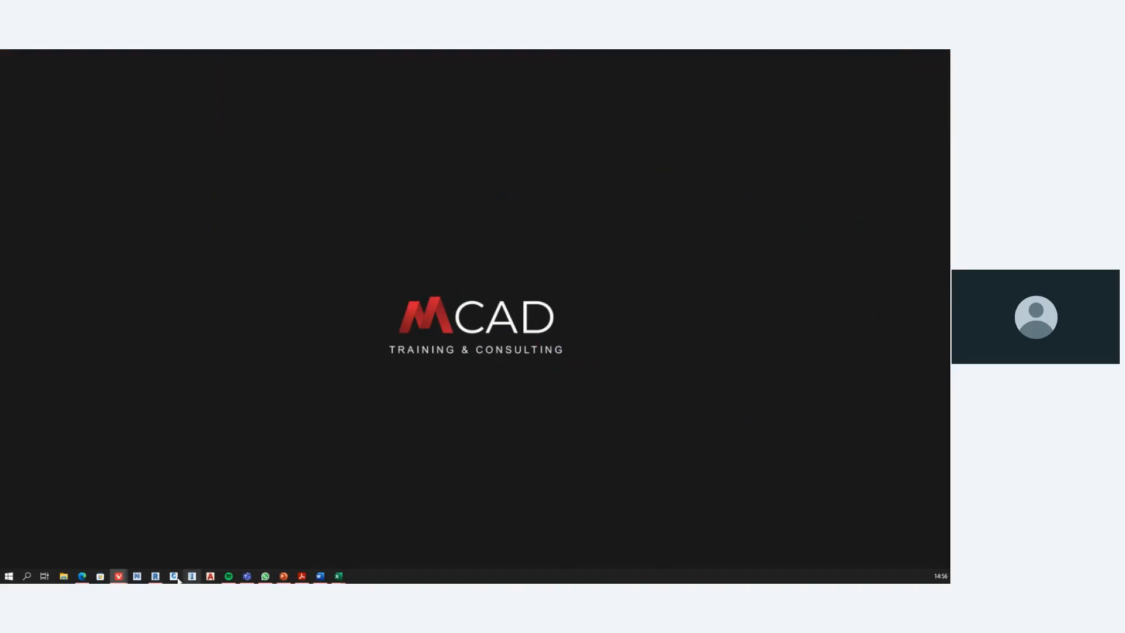
click(151, 578)
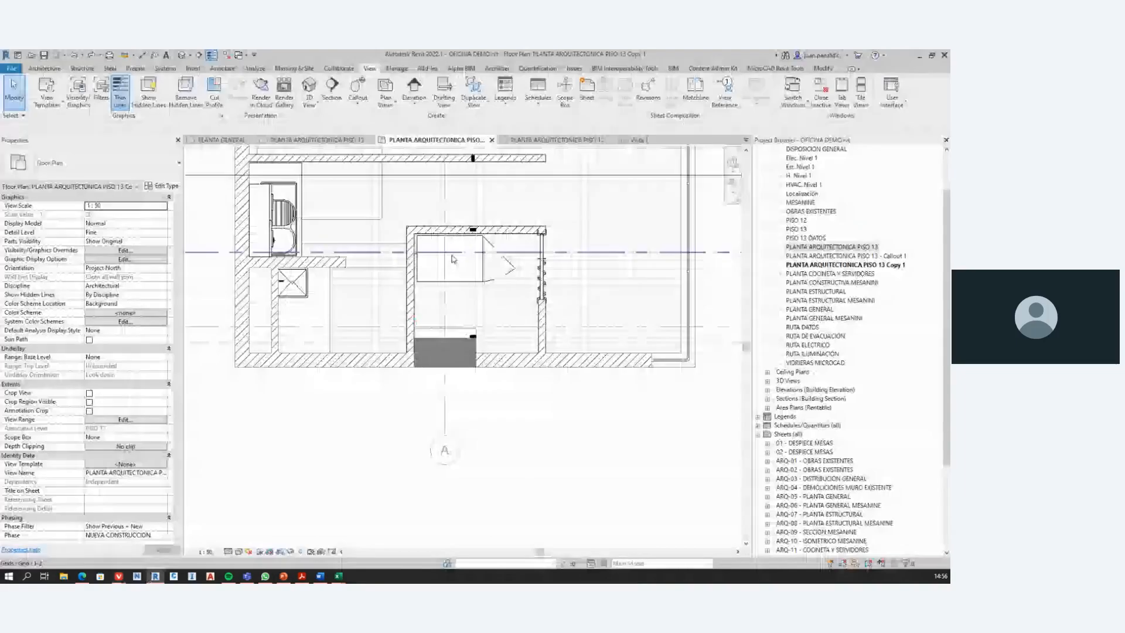
click(529, 272)
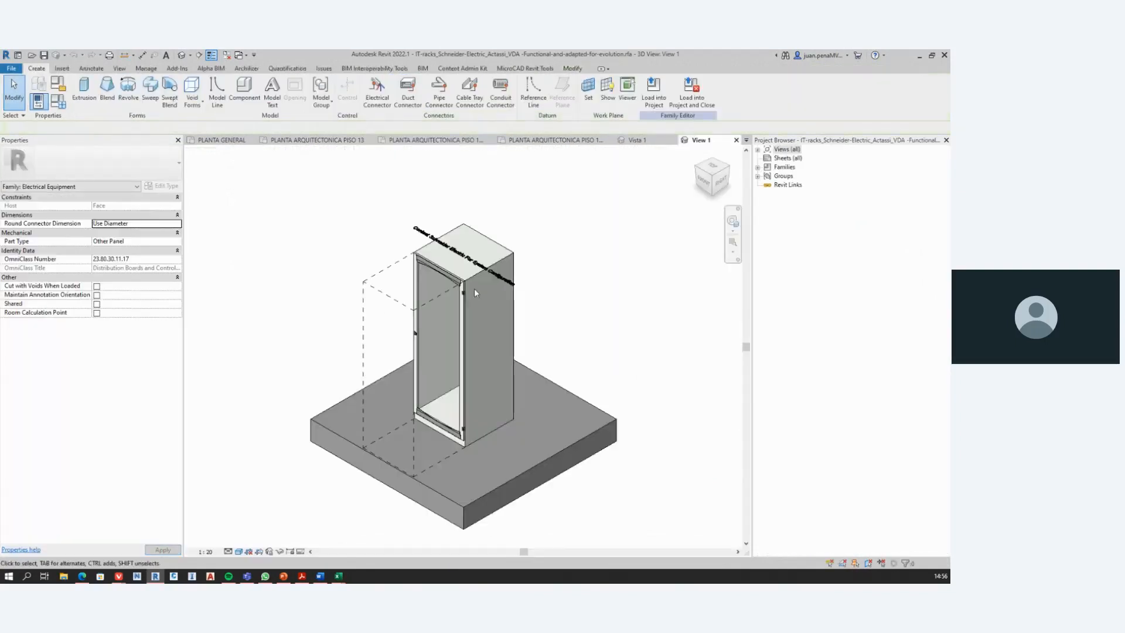
click(758, 150)
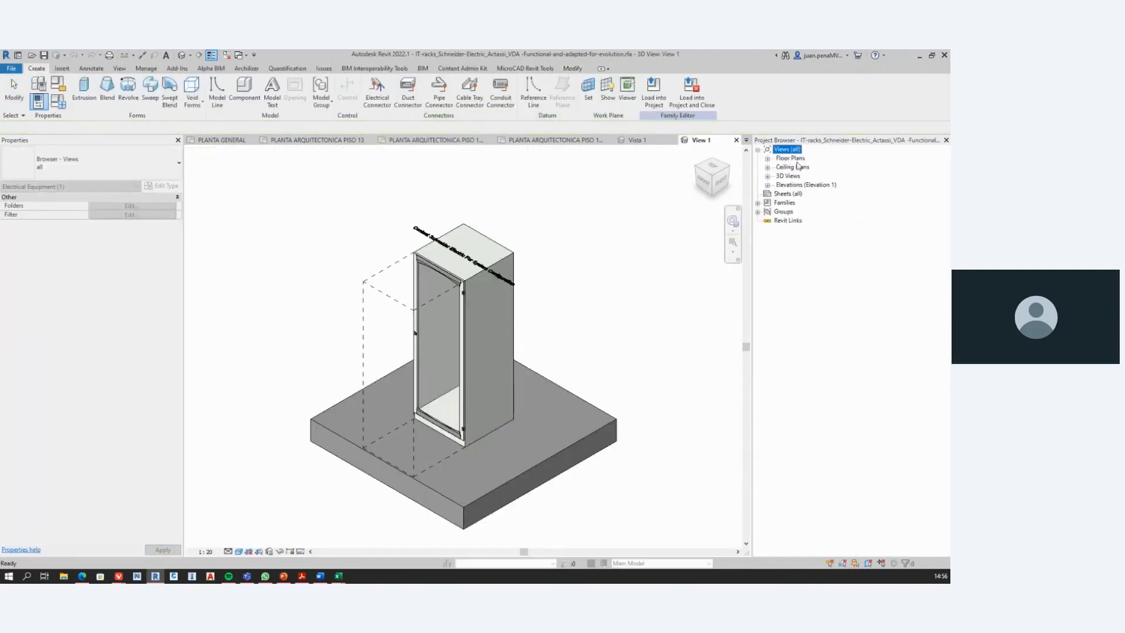
click(768, 158)
double_click(799, 166)
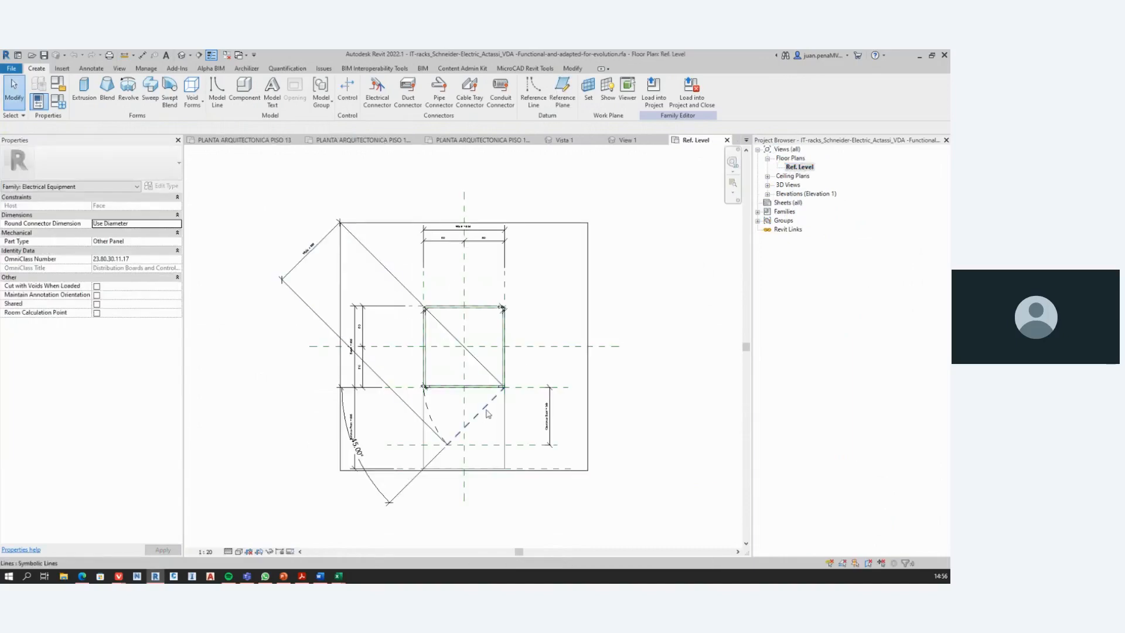
Step: Examine the dashed door-swing lines and rack geometry in the family's Ref. Level plan
click(487, 413)
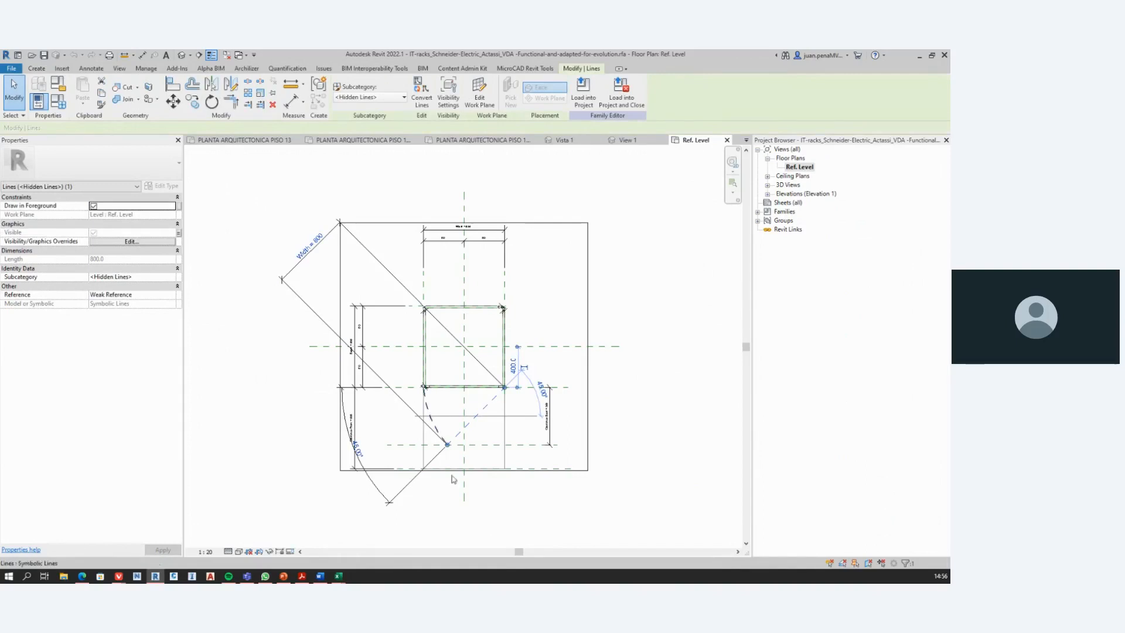
key(Escape)
scroll(452, 419, up, 2)
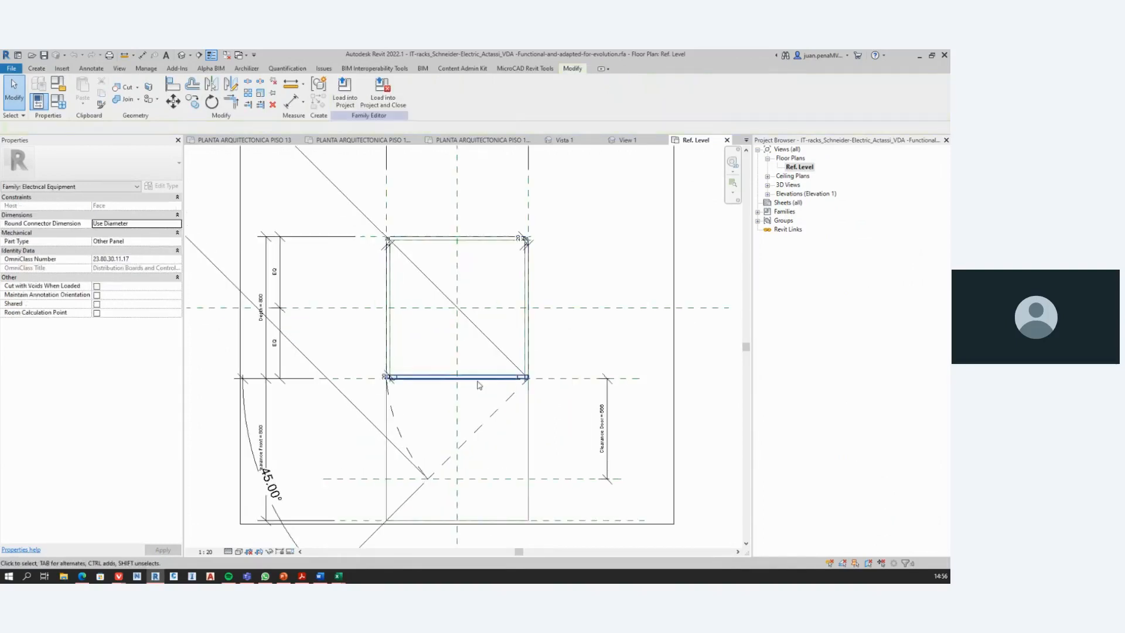
scroll(456, 321, down, 1)
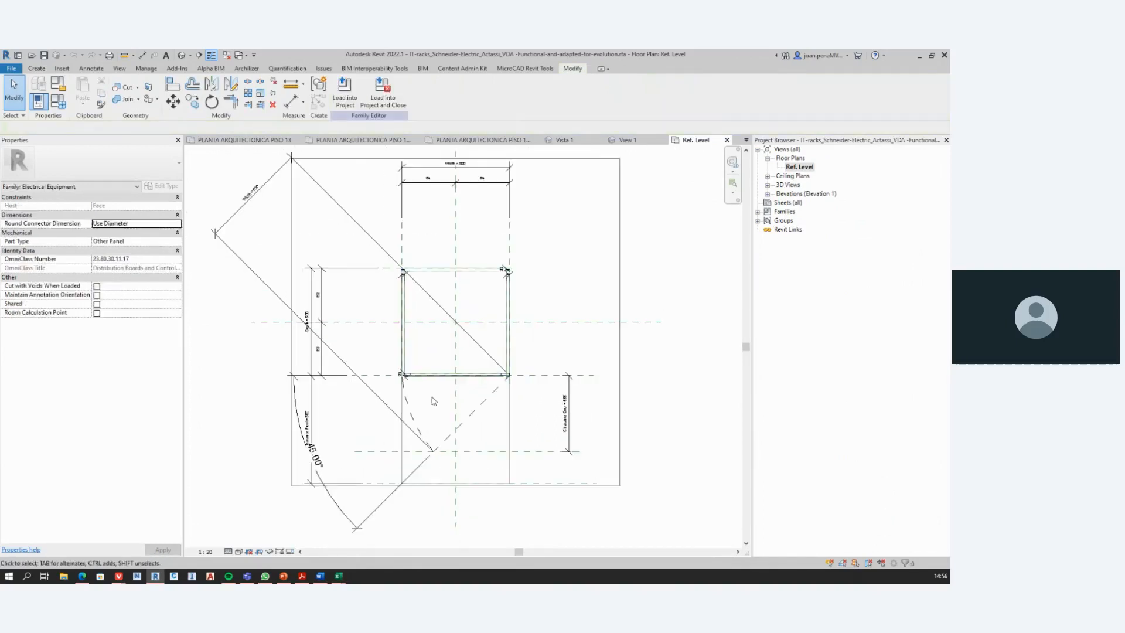
scroll(410, 360, down, 2)
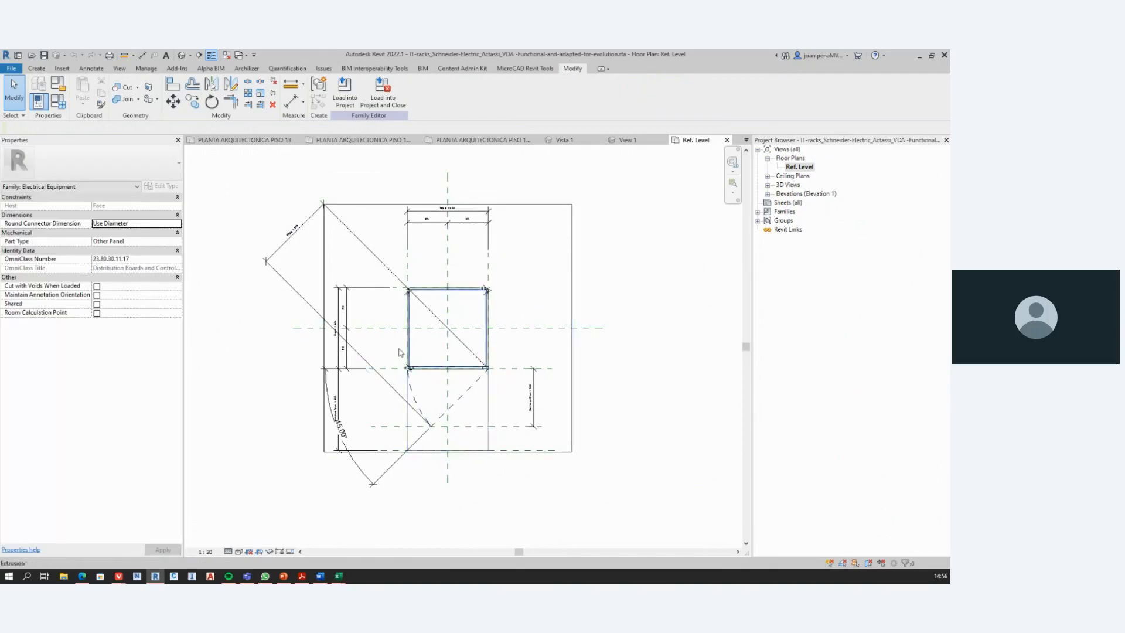
middle_drag(431, 320, 455, 331)
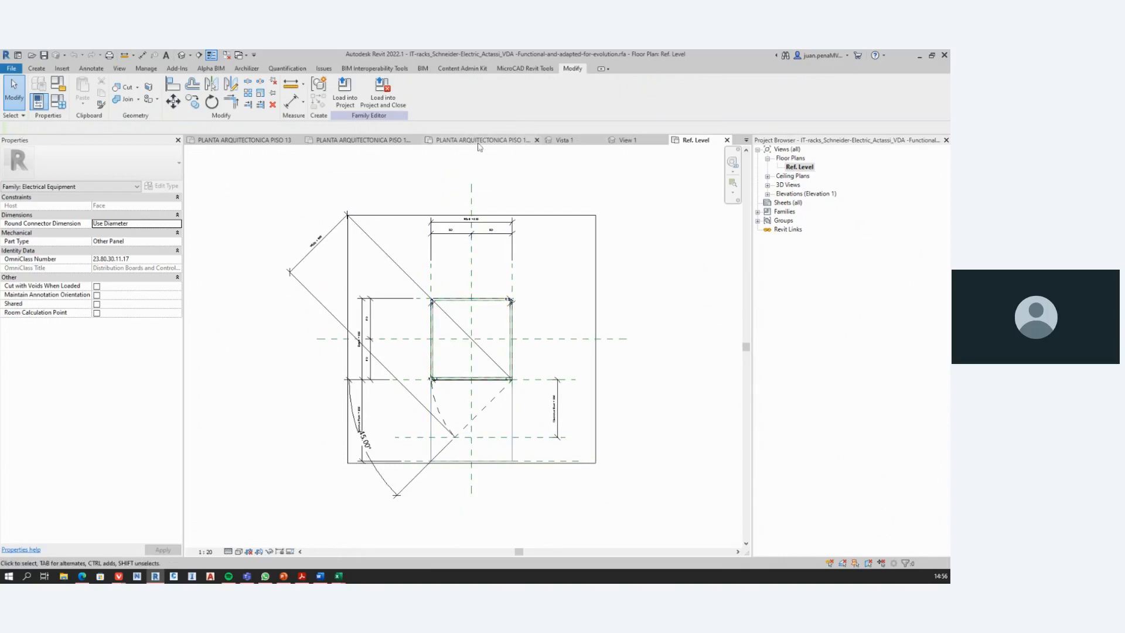
Step: Check the rack in the project's PLANTA ARQUITECTONICA PISO 13 Copy 1 plan and return to the family's Ref. Level view
click(398, 140)
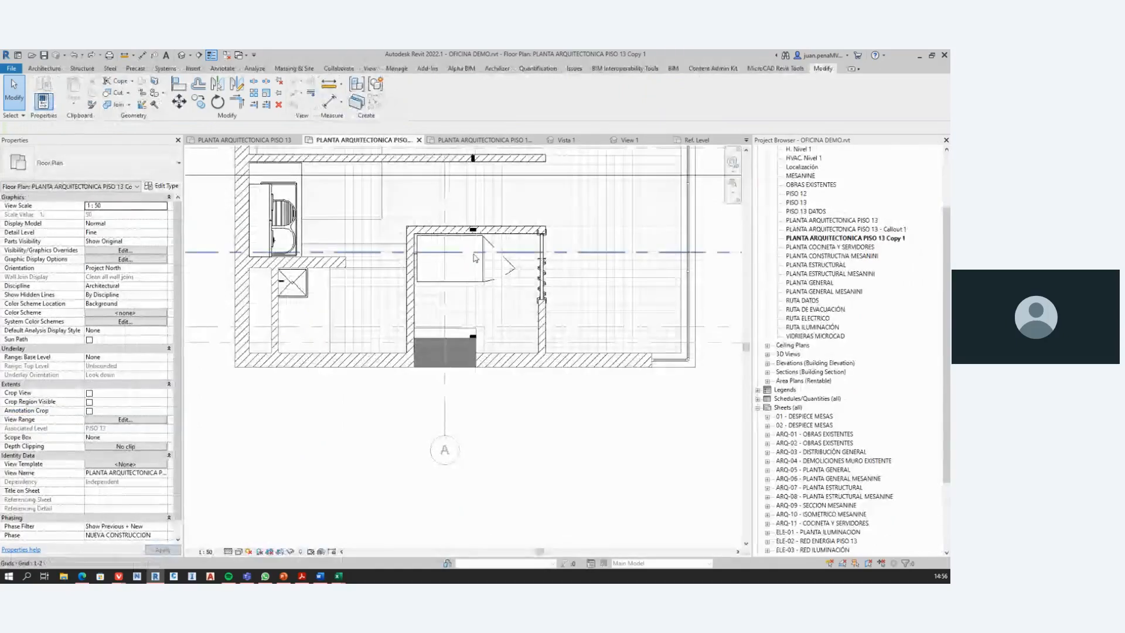
scroll(505, 317, down, 1)
middle_drag(505, 317, 491, 383)
click(693, 142)
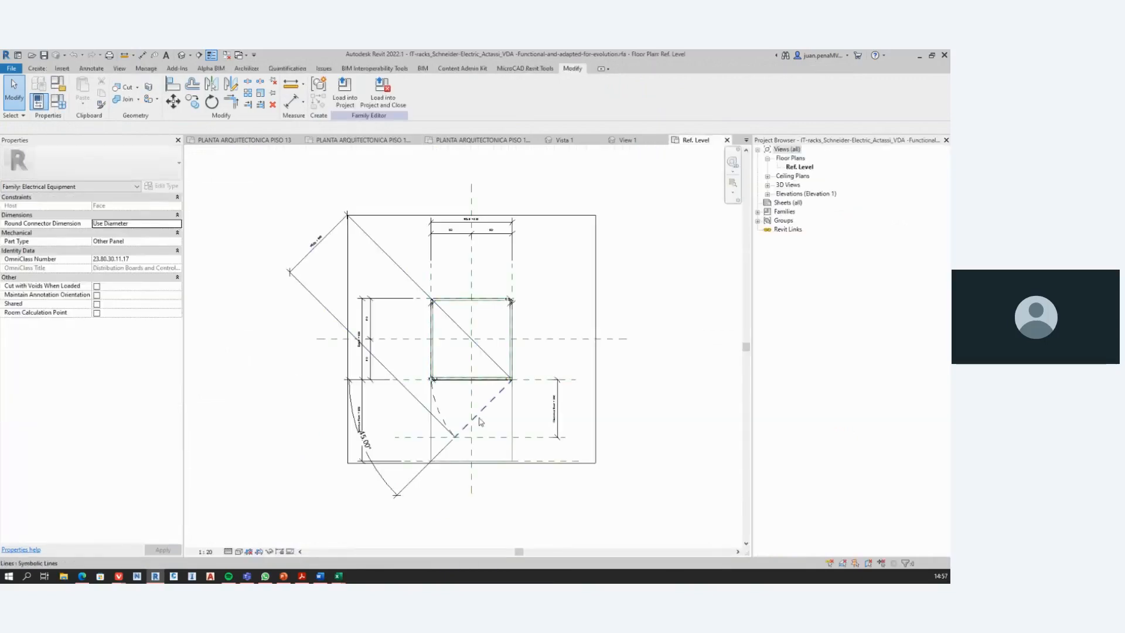
Step: Check which family parameter controls the Visible property of the diagonal dashed door line, and cancel without changing it
click(480, 421)
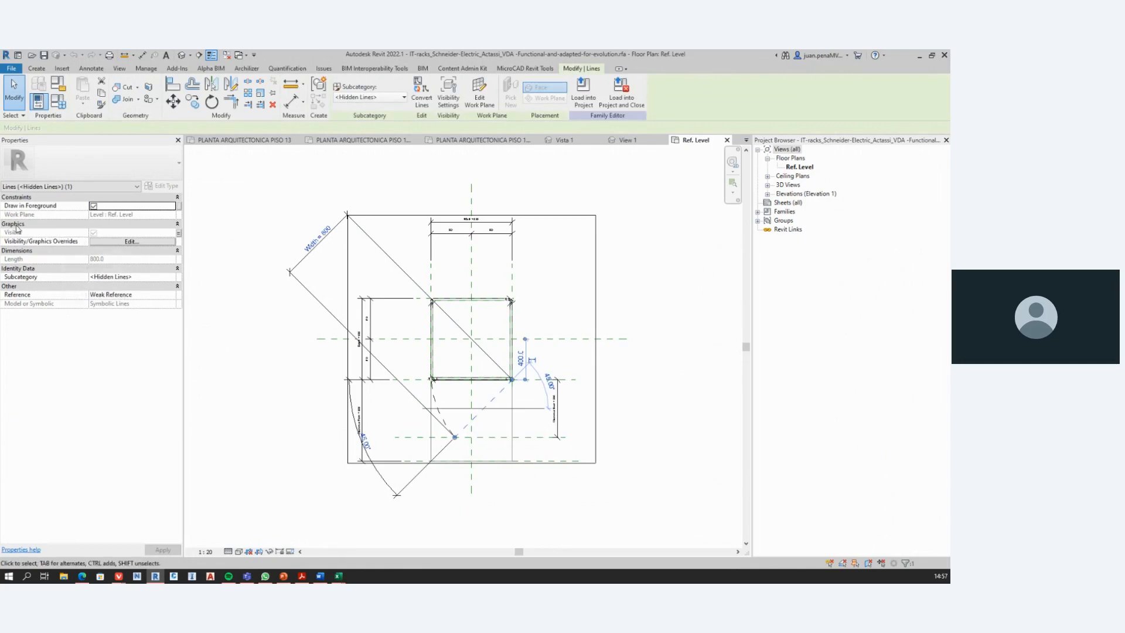
click(179, 234)
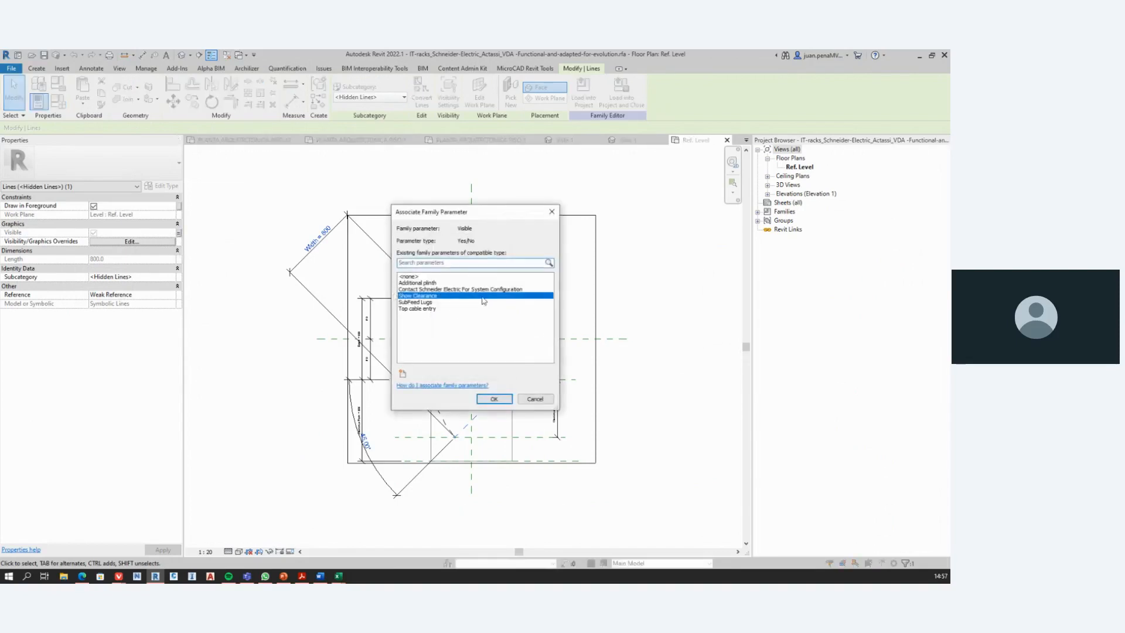
click(533, 400)
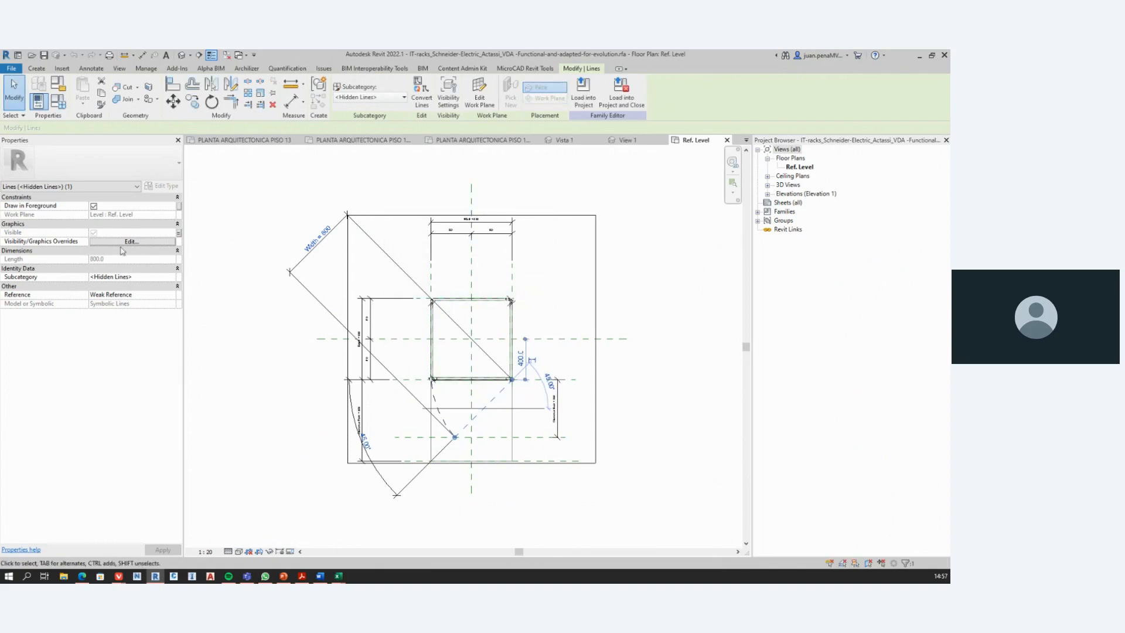
Step: Turn off Fine detail level visibility for the diagonal dashed door line in the rack family
click(139, 242)
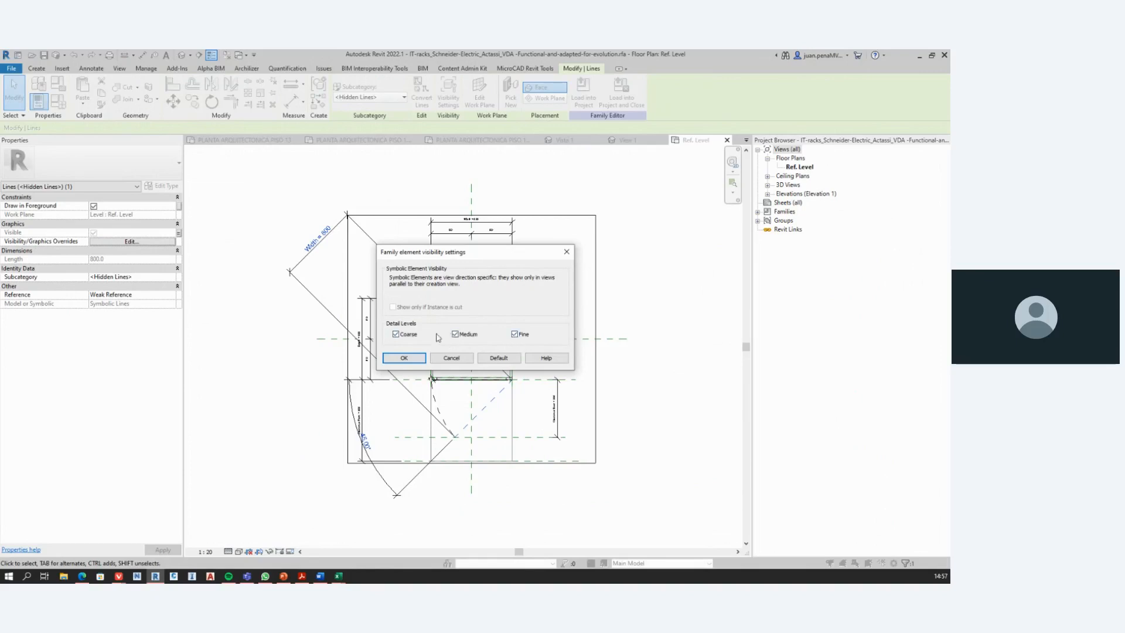
click(516, 338)
click(405, 359)
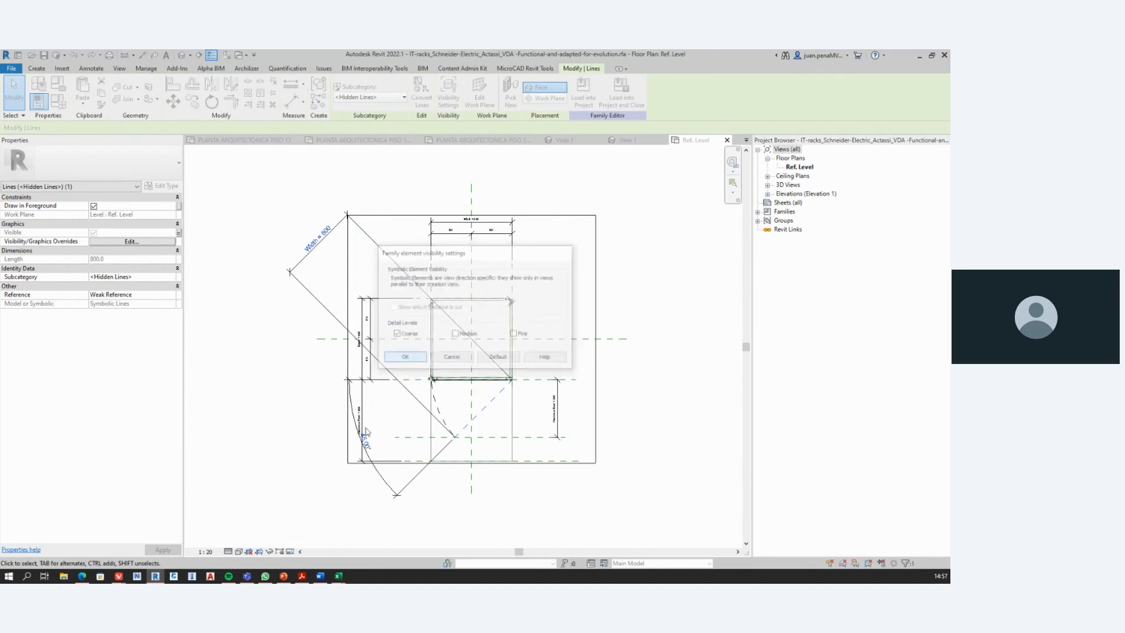
click(289, 395)
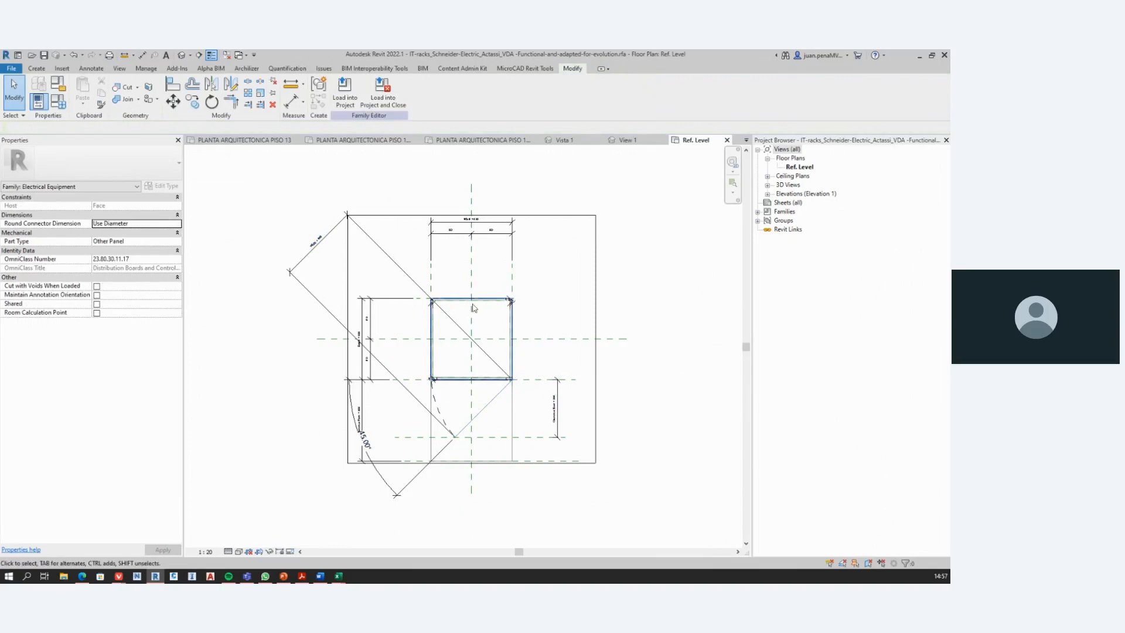
Step: Examine the properties of the rack's diagonal Width dimension and of the square masking region
click(435, 358)
click(246, 283)
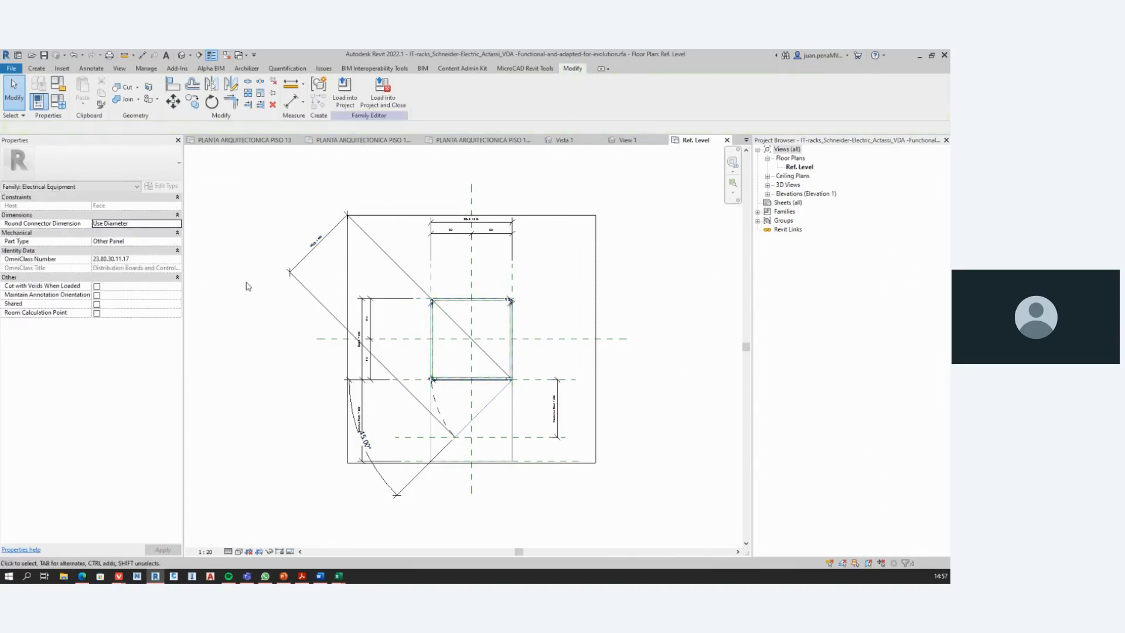
click(444, 316)
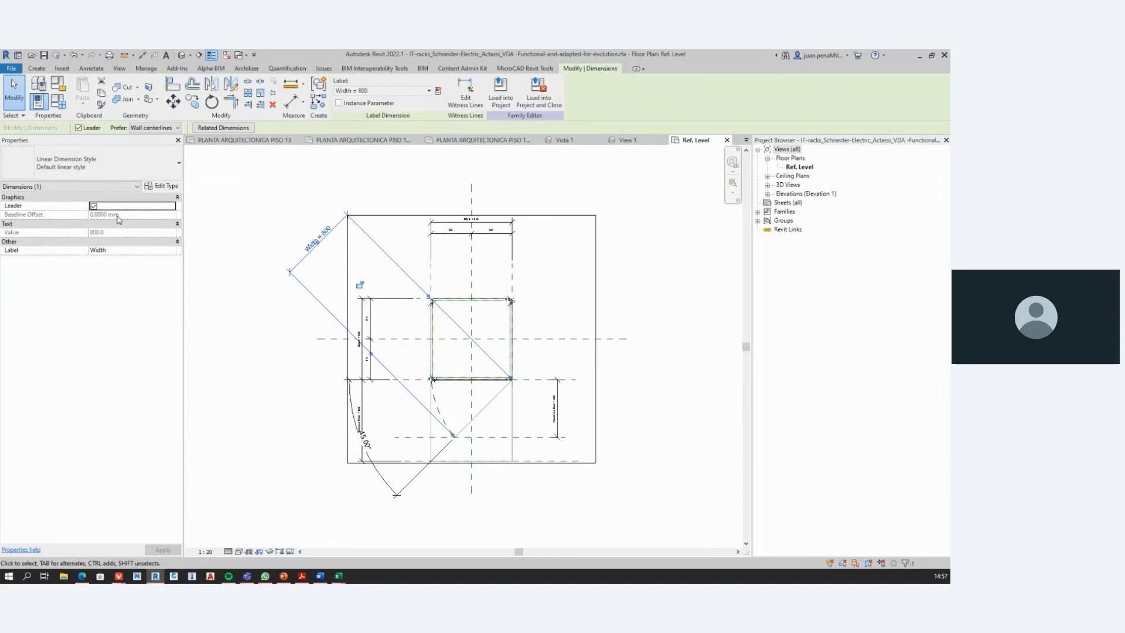
key(Escape)
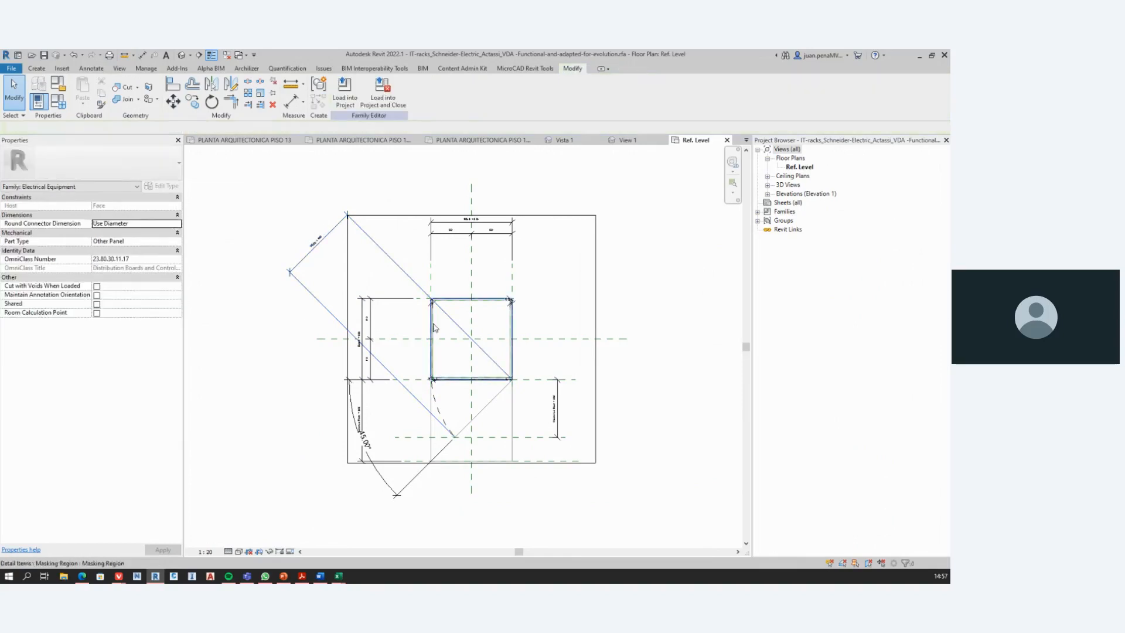
click(433, 327)
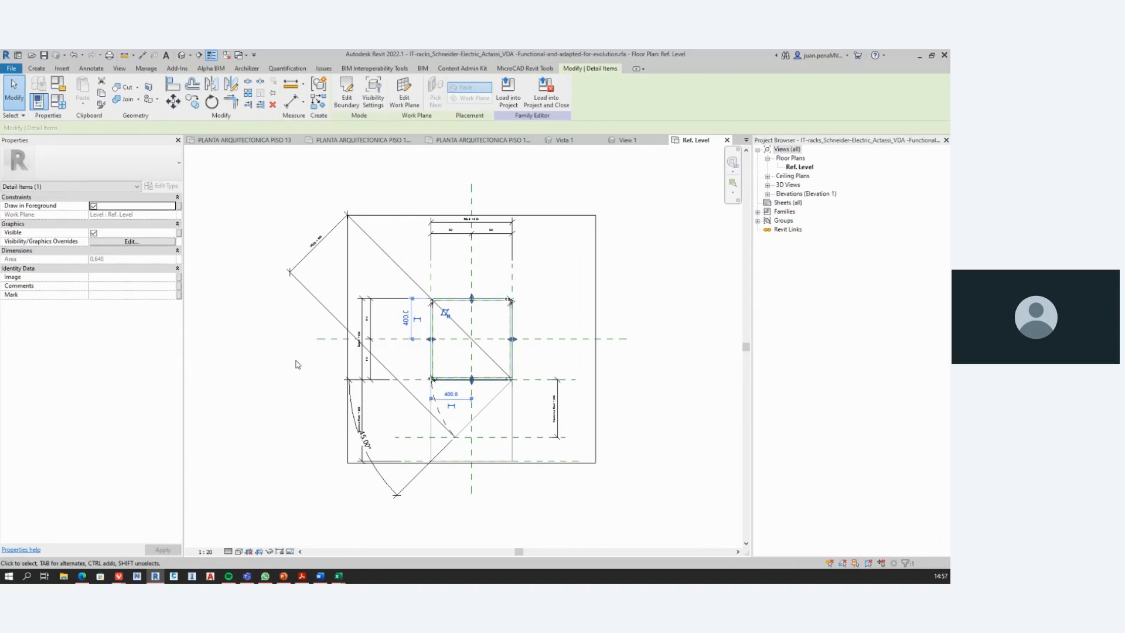
click(321, 373)
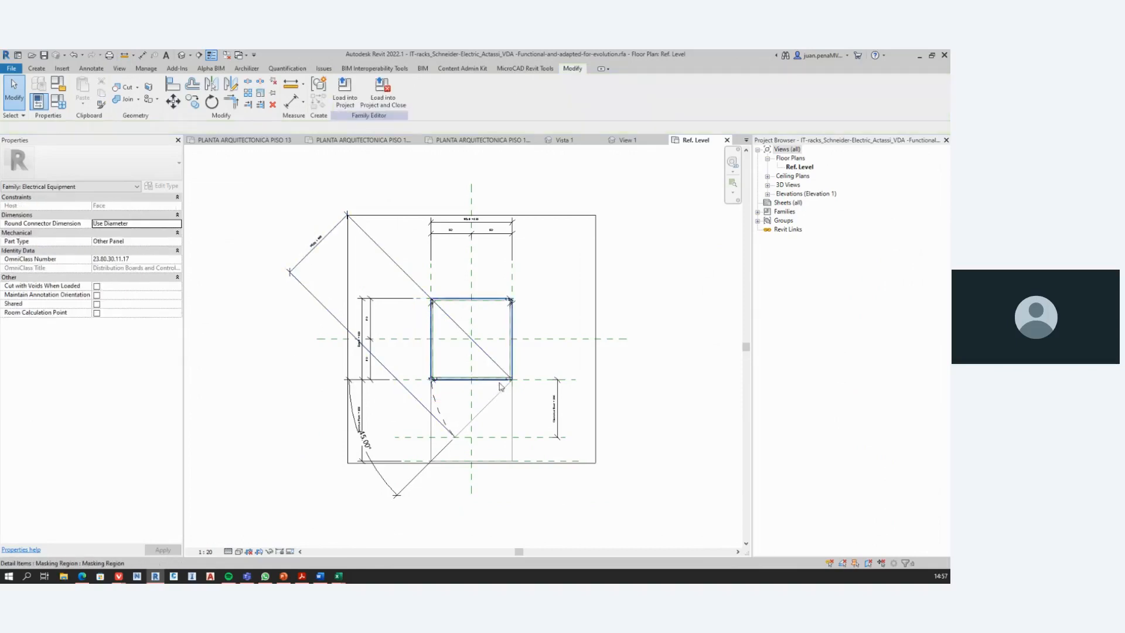
Step: Review the rack family's category settings and its Family Types parameters, closing both without changes
click(443, 406)
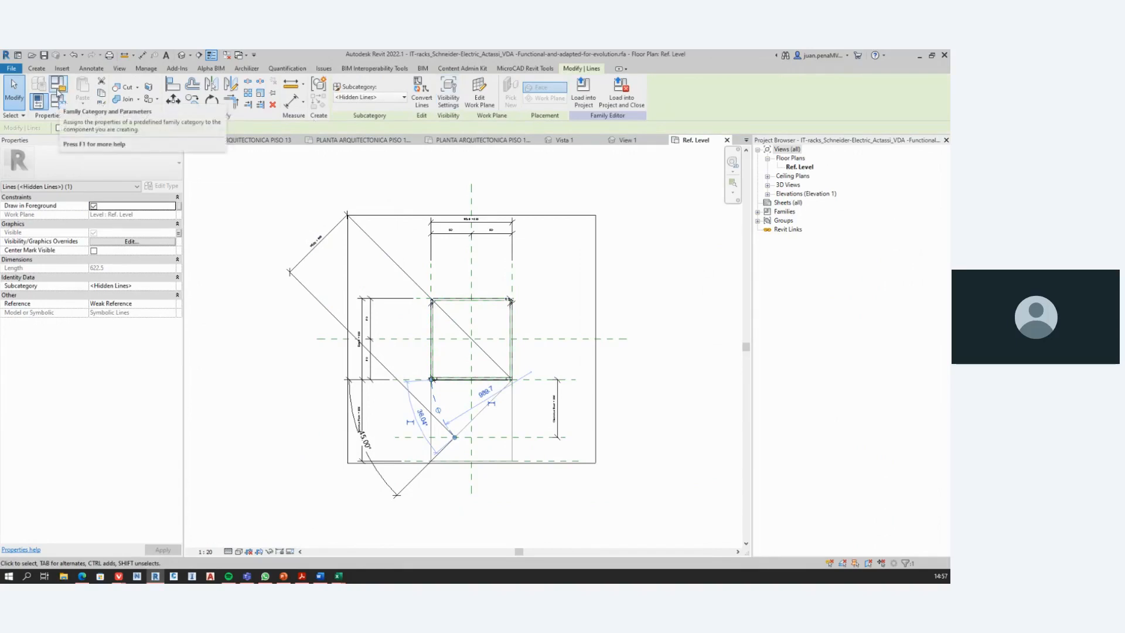
click(57, 89)
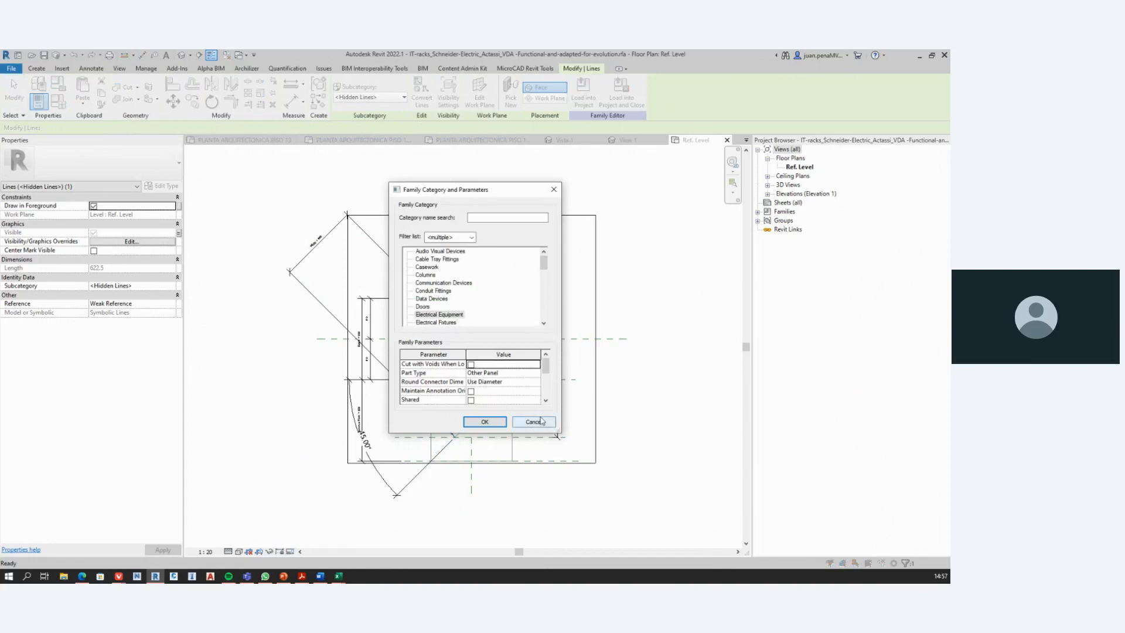
click(542, 420)
click(60, 102)
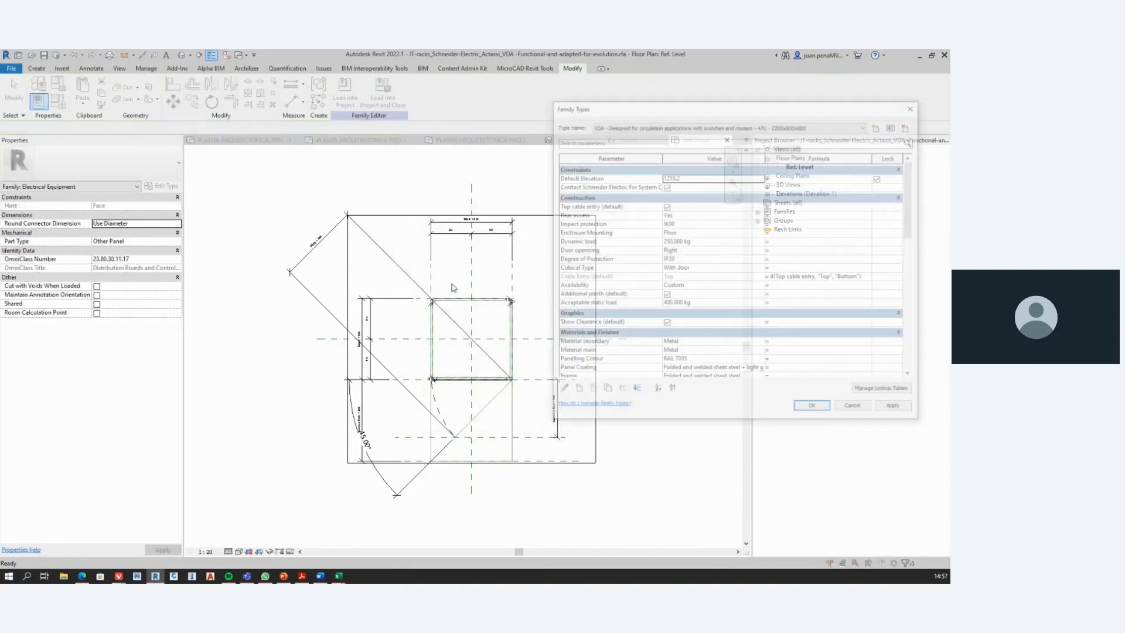
scroll(632, 273, down, 2)
scroll(632, 270, up, 2)
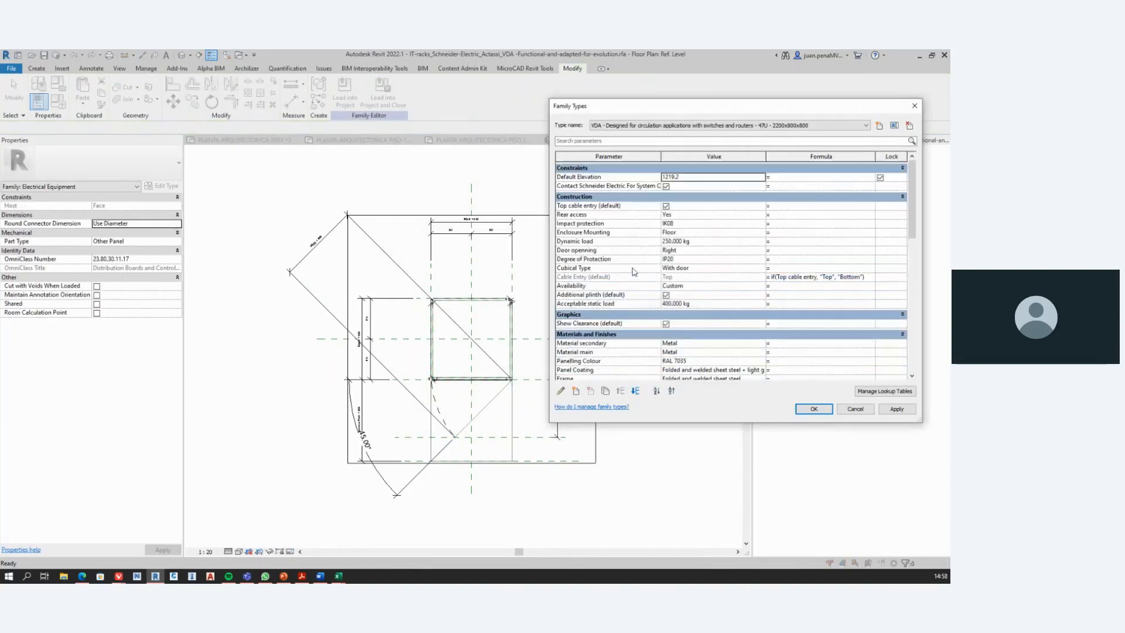
scroll(622, 349, down, 2)
scroll(625, 328, down, 15)
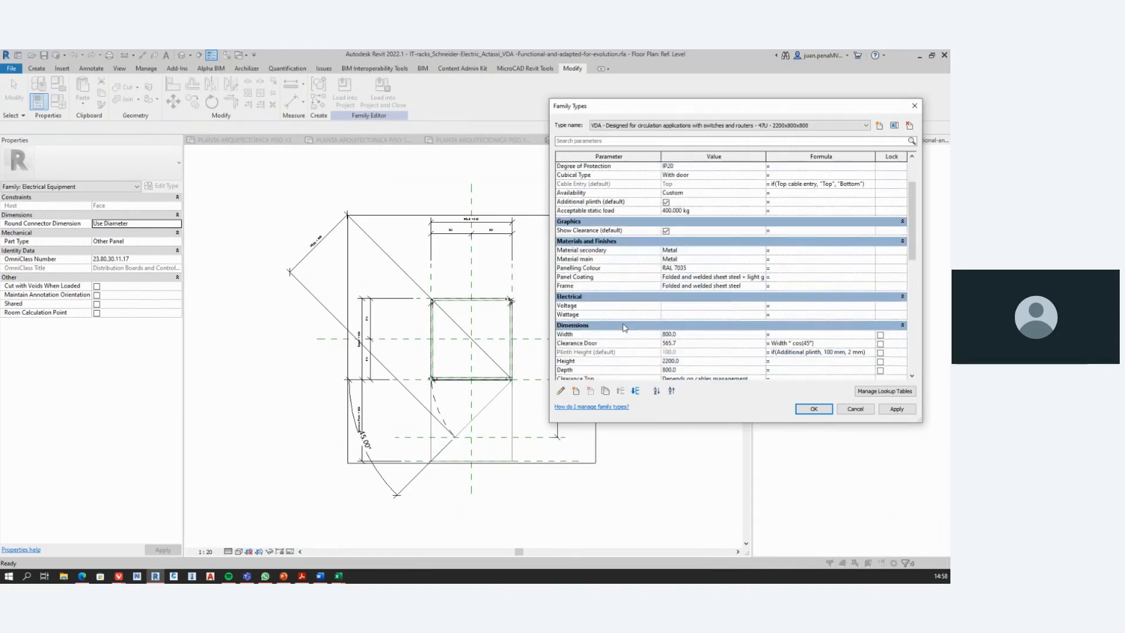
scroll(625, 328, down, 8)
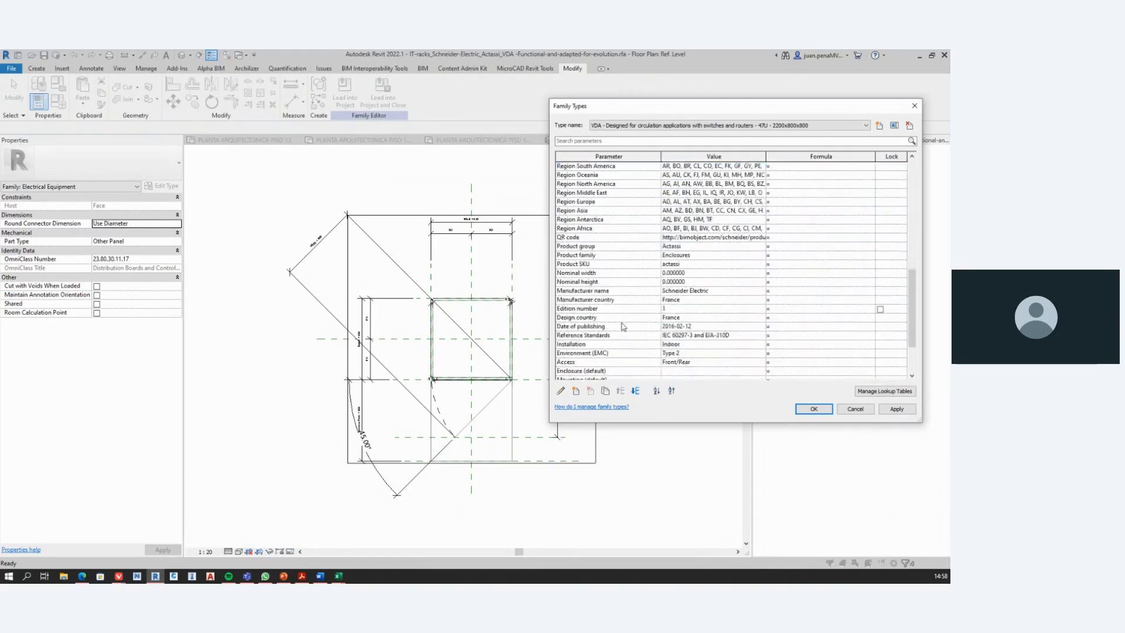
click(855, 409)
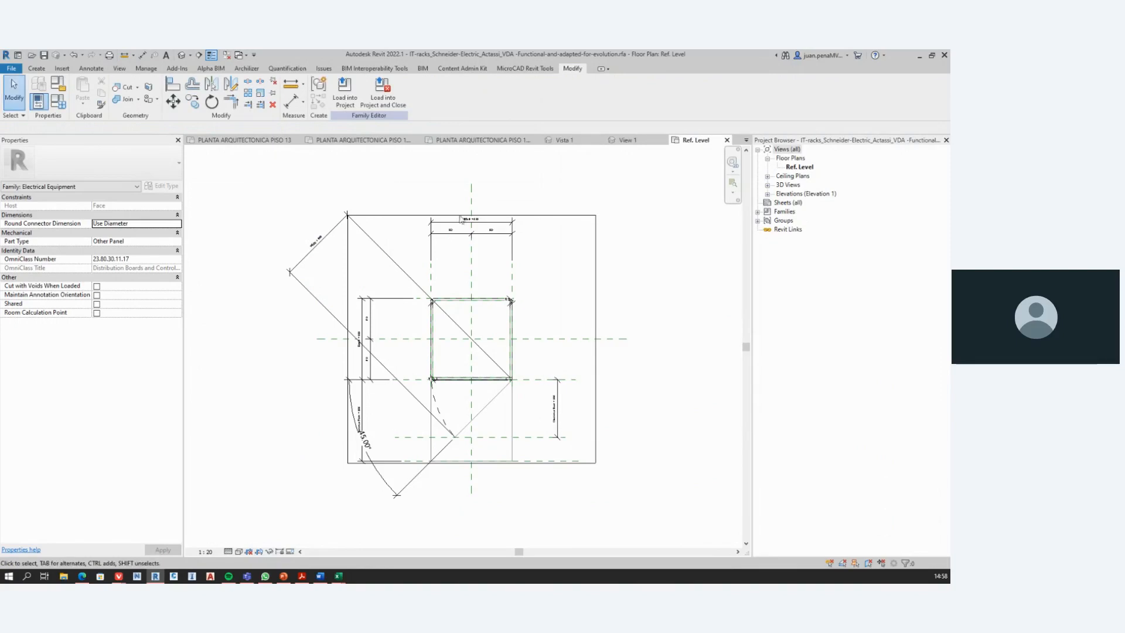
Step: Return to the project's PLANTA ARQUITECTONICA PISO 13 Callout 1 plan, switch to PowerPoint and present slide #12 about not deleting family lines
click(478, 142)
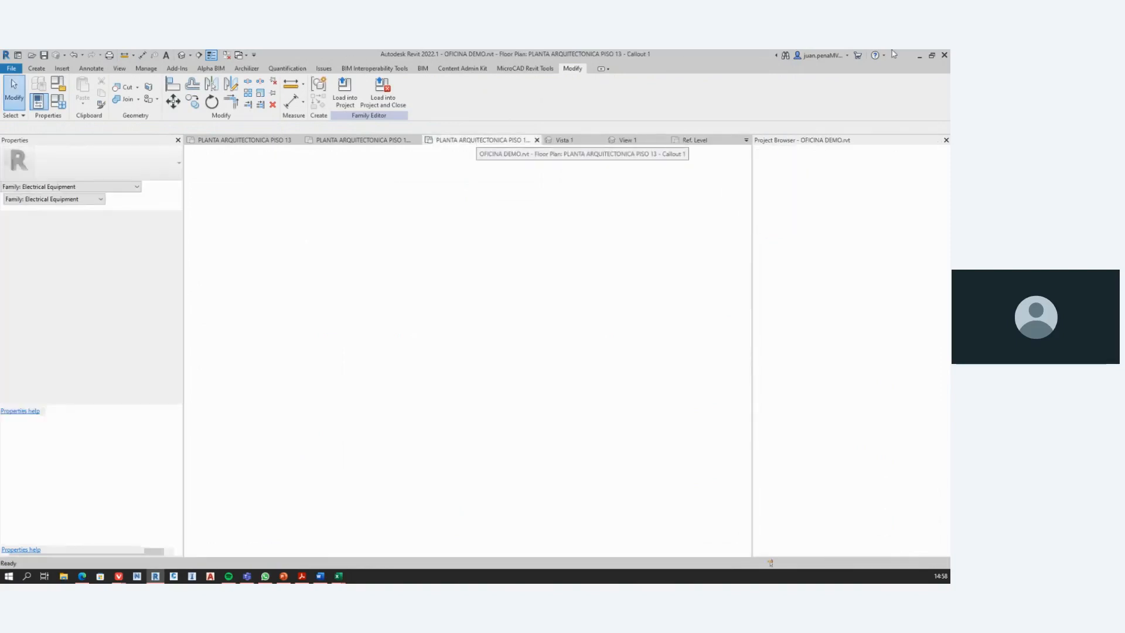
click(920, 55)
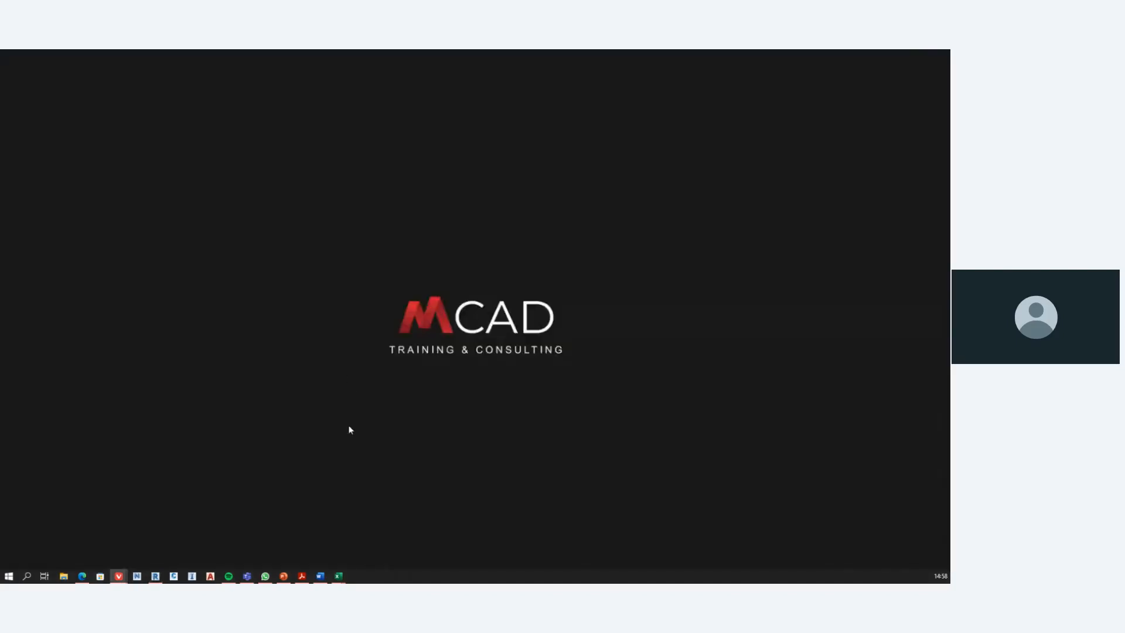
click(283, 576)
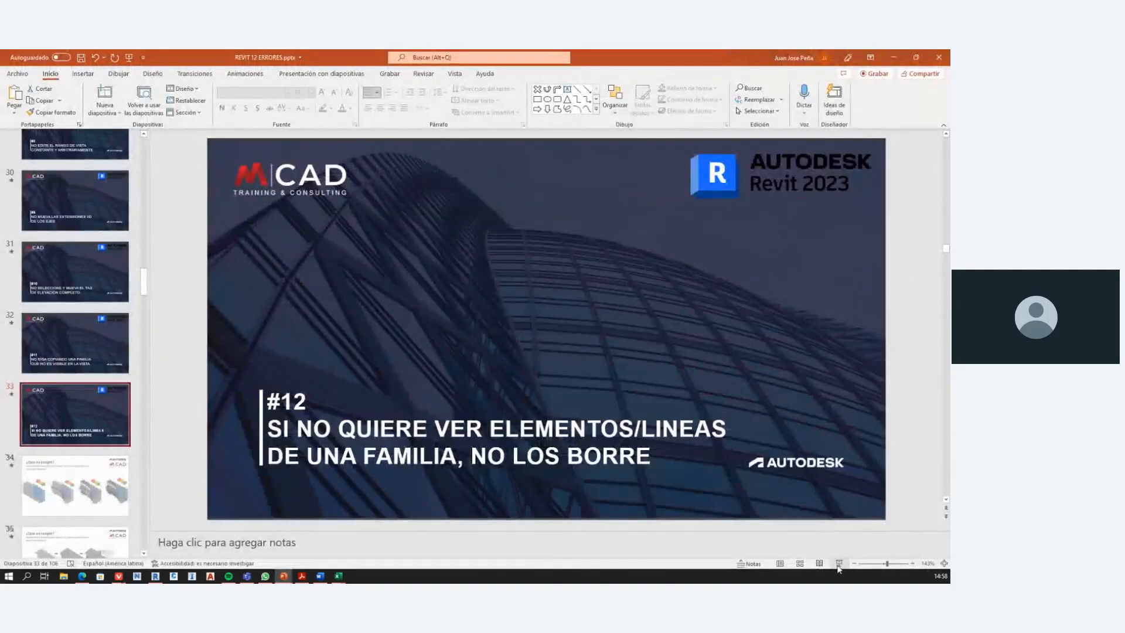
click(839, 564)
click(837, 566)
click(837, 565)
key(Left)
key(Left)
key(Left)
key(Left)
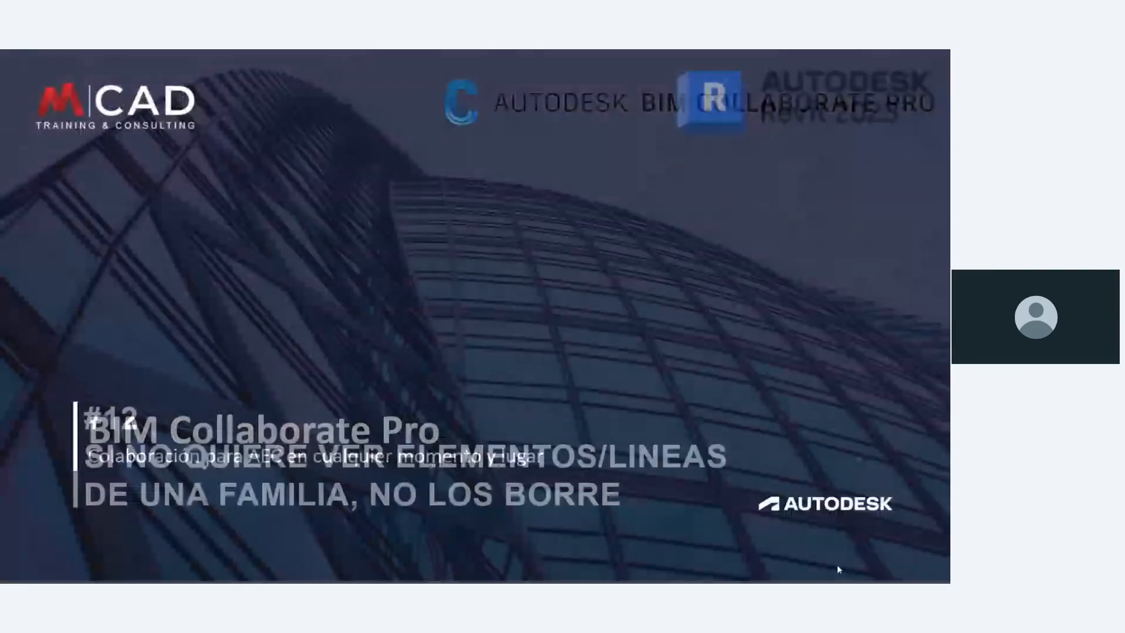
key(Right)
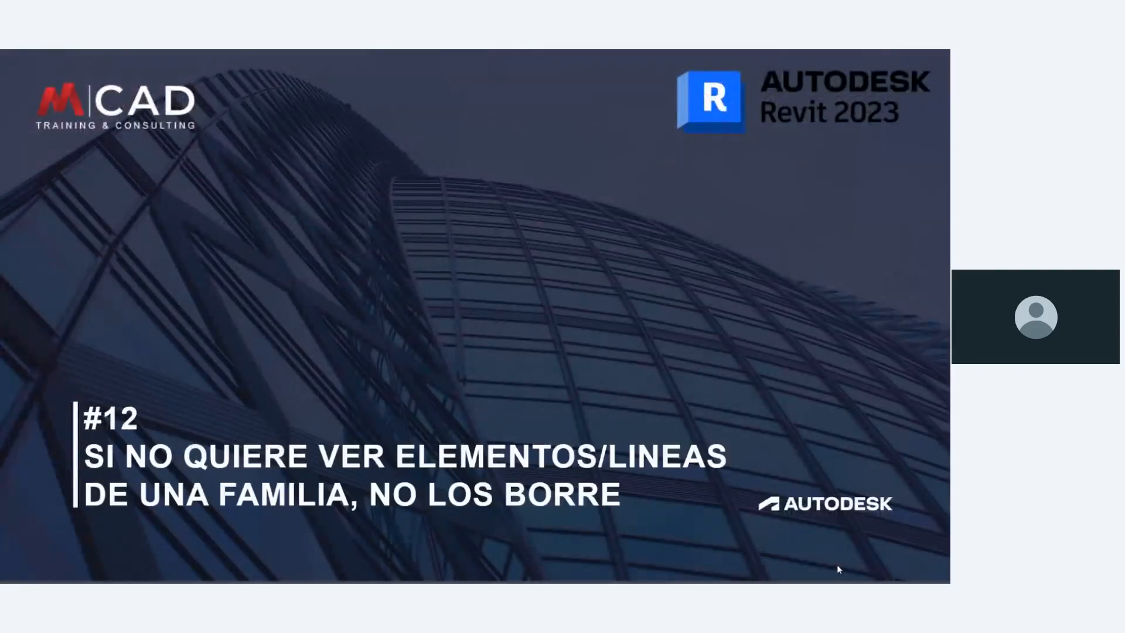